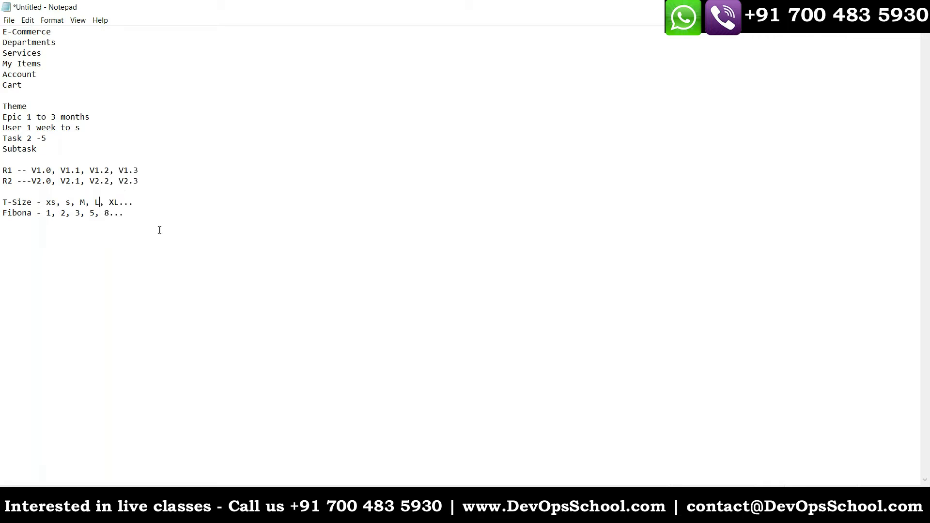
key("Return")
type("xs,")
key("BackSpace")
key("BackSpace")
type("1,")
key("BackSpace")
key("BackSpace")
key("BackSpace")
Add relative-estimate lines to the notes for Task 1 - 1, Task 2 and Task 3 = task 2 * 2, and switch to the Jira backlog.
type("Task 1 - 1")
type("Task 2 -")
left_click_drag(41, 234, 55, 232)
left_click(50, 245)
type("3 = 2")
type("Task 3 =")
type("task 2 * 2 =")
type("3..")
left_click(861, 7)
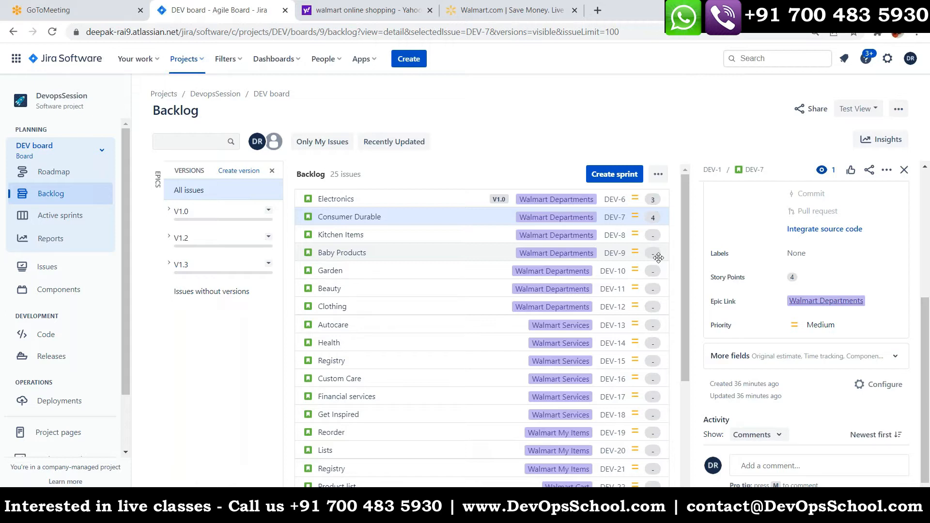
Set the story points of the Kitchen Items story (DEV-8) to 5.
left_click(495, 237)
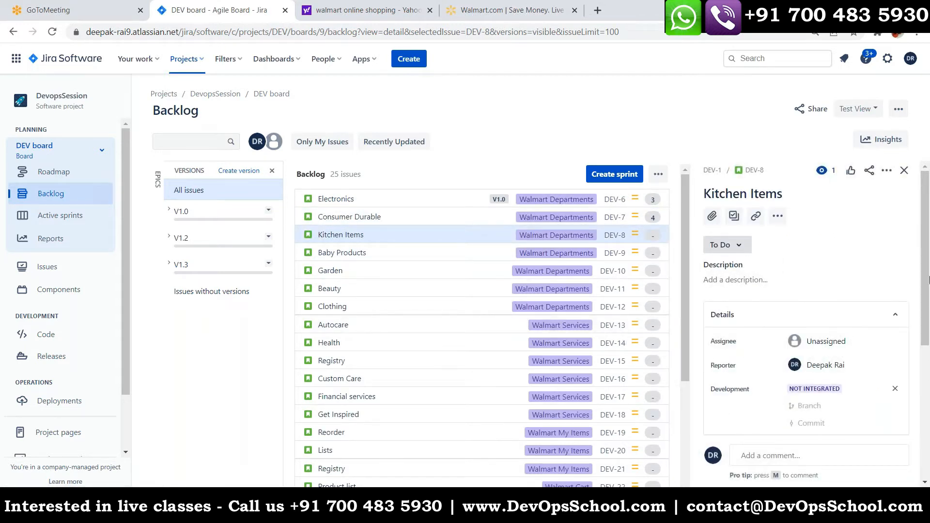
left_click_drag(929, 279, 928, 358)
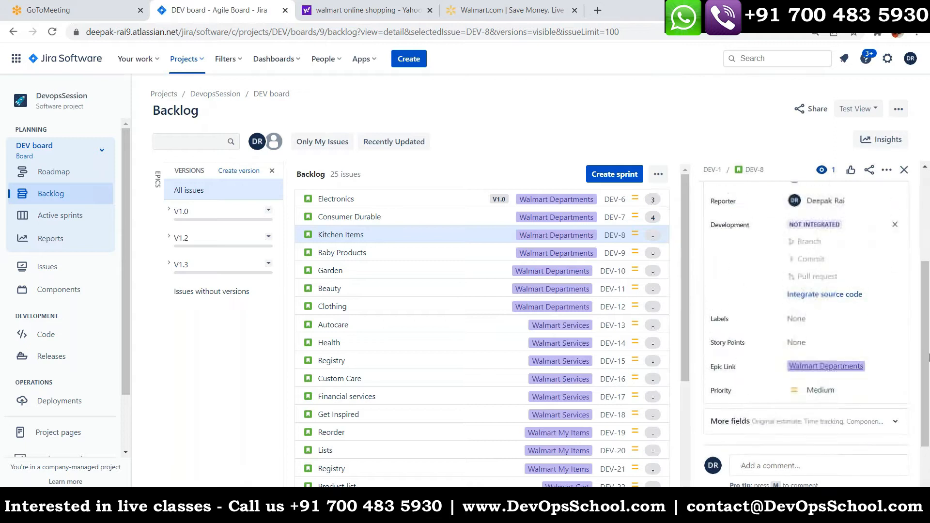
left_click(799, 345)
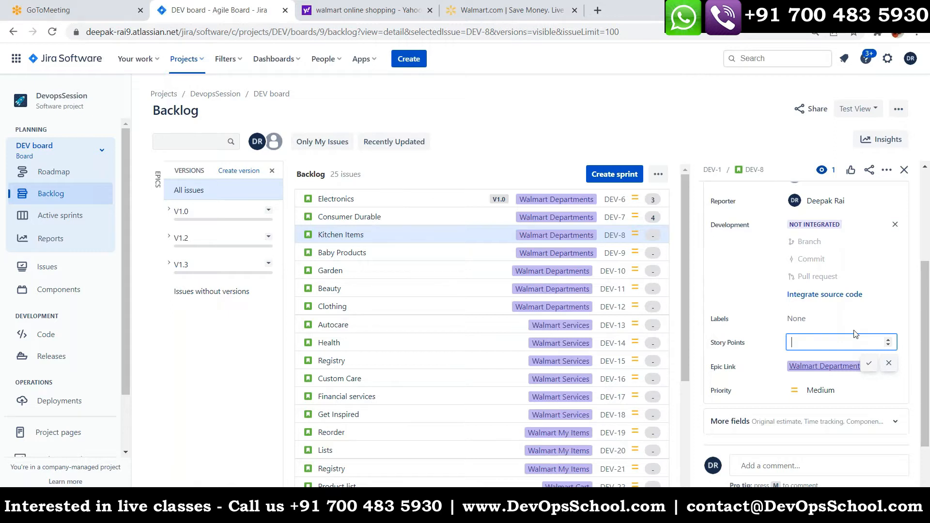
key("Return")
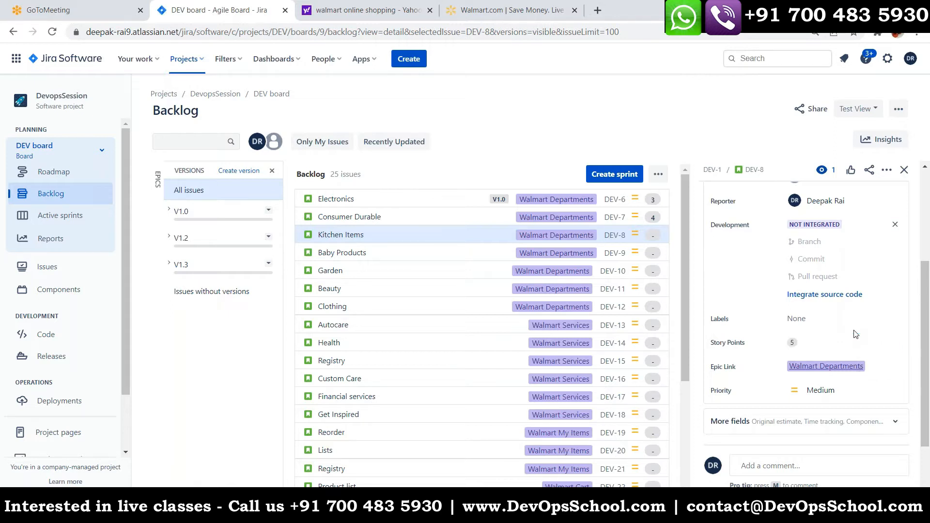
Set the story points of the Baby Products story (DEV-9) to 3.
left_click(486, 252)
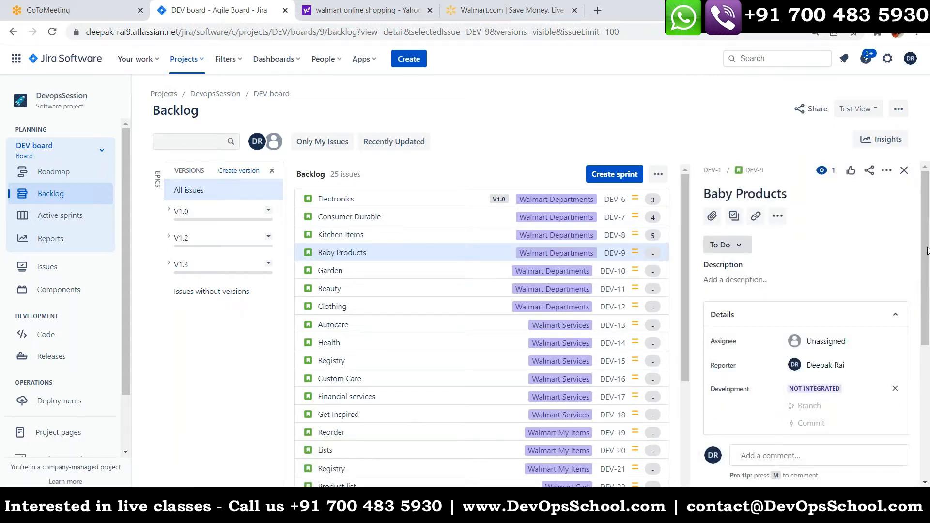
scroll(884, 354, "down", 2)
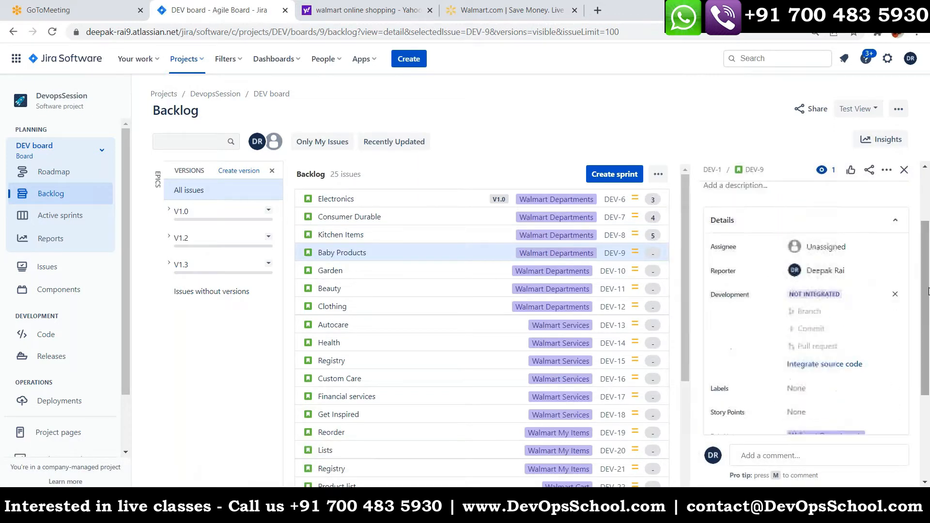
left_click(813, 420)
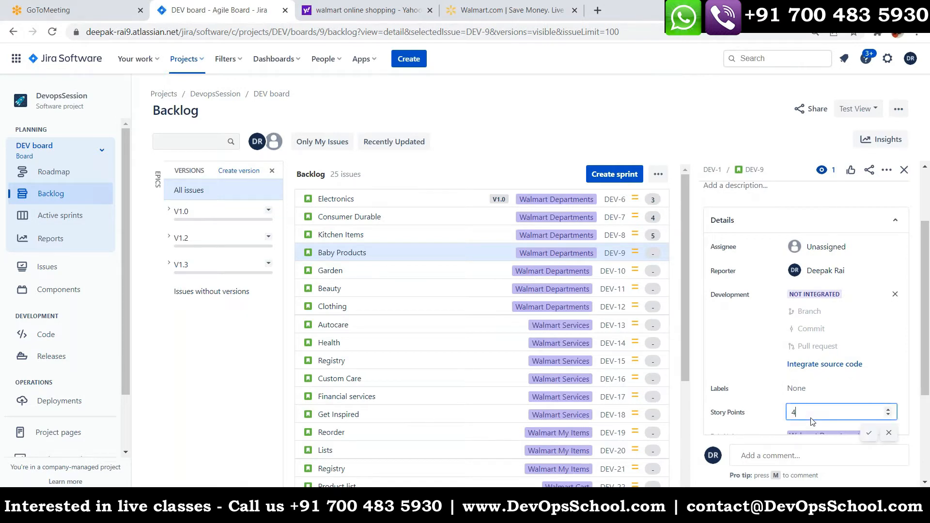
type("3")
key("Return")
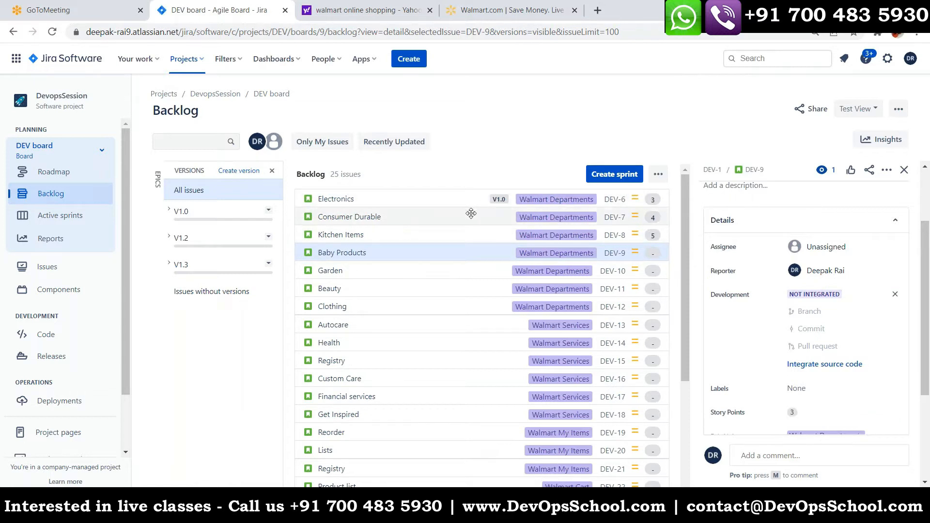
Change the story points of the Consumer Durable story (DEV-7) to 3.
left_click(471, 213)
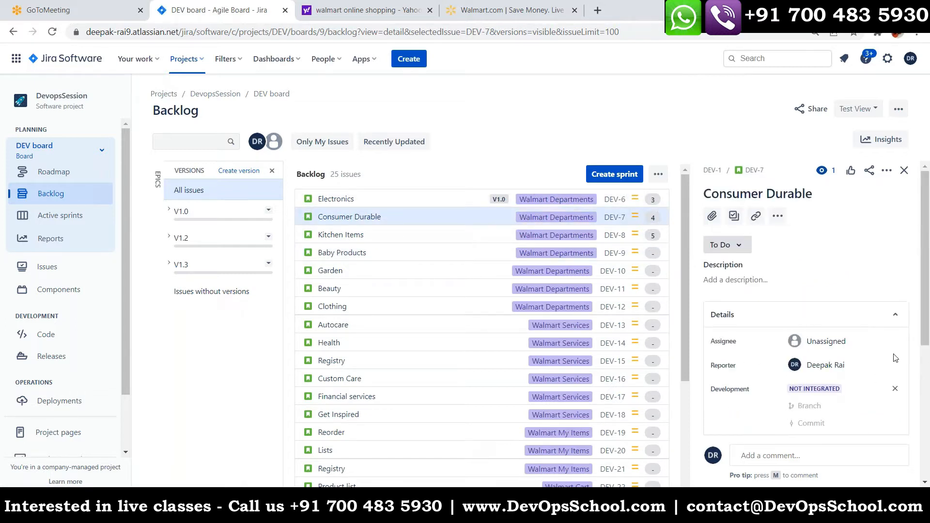
scroll(898, 349, "down", 2)
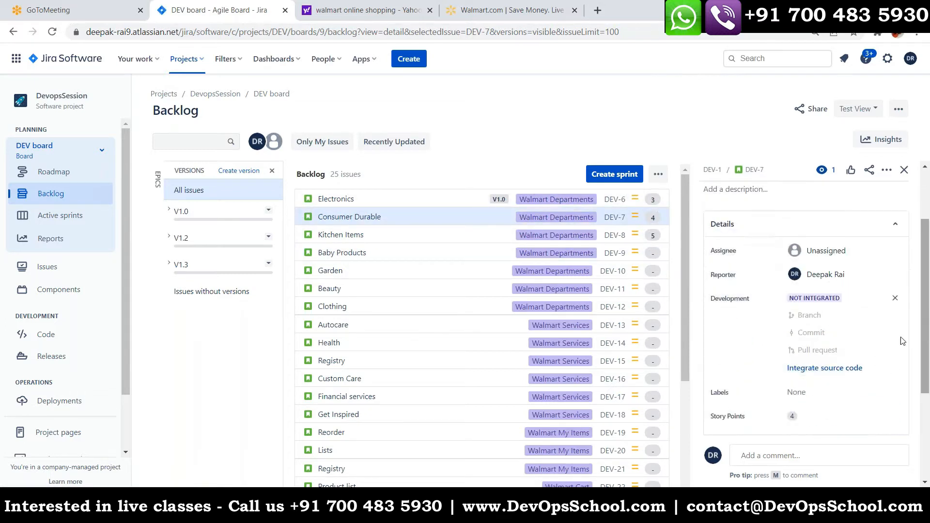
left_click(808, 421)
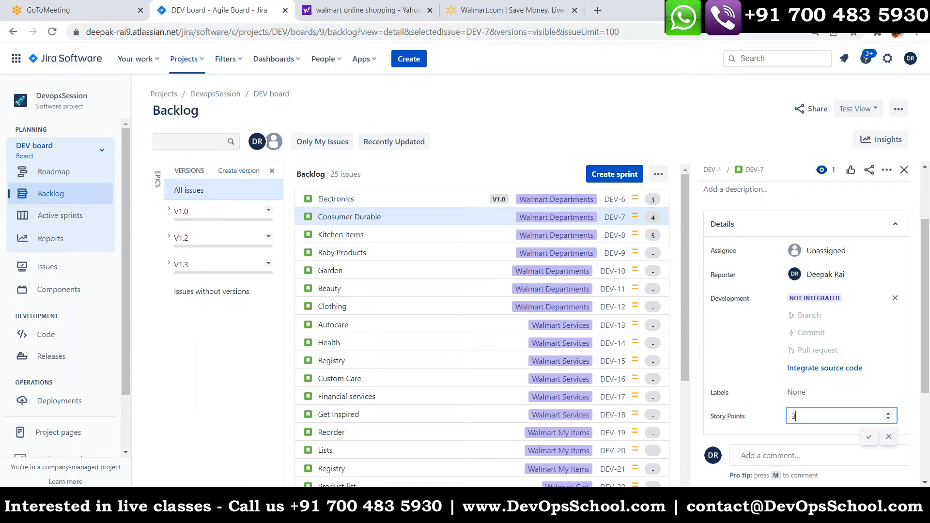
type("3")
key("Return")
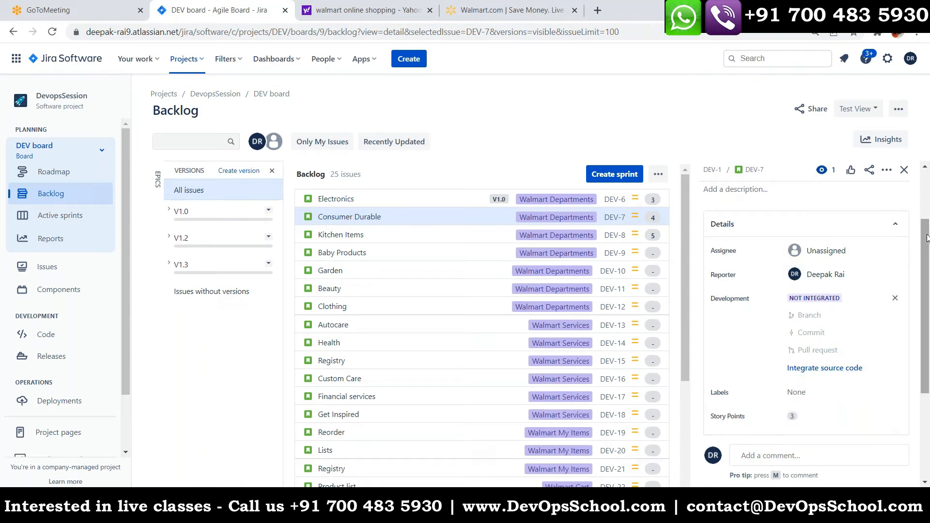
Reopen the Baby Products story (DEV-9) and change its story points to 5.
left_click(417, 256)
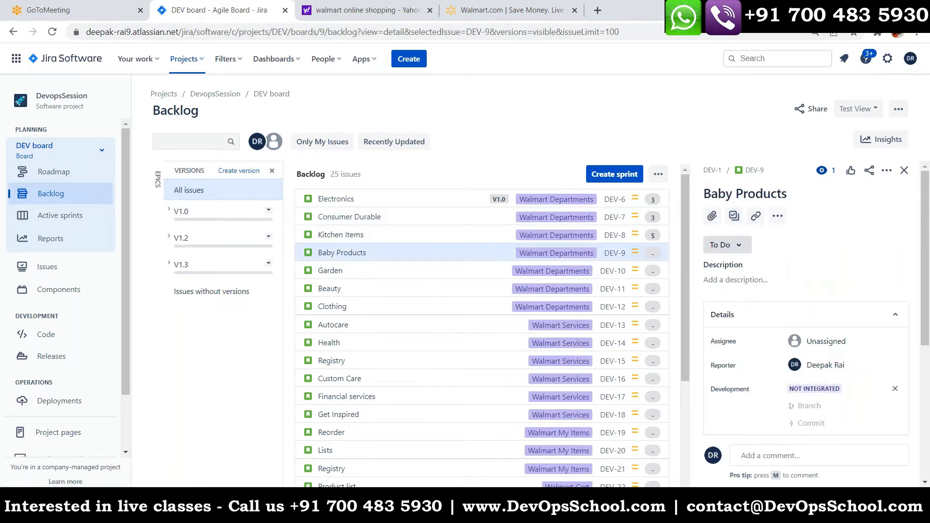
left_click_drag(685, 246, 696, 292)
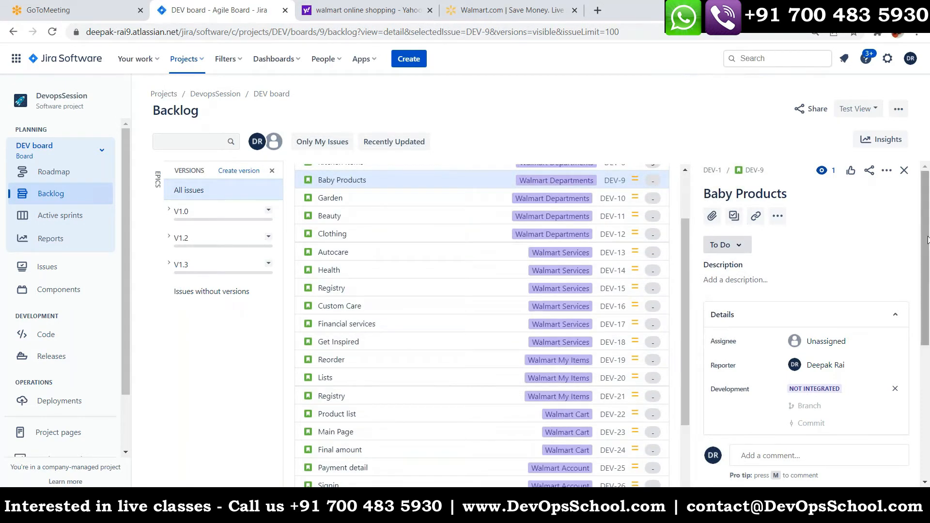
left_click_drag(926, 238, 926, 347)
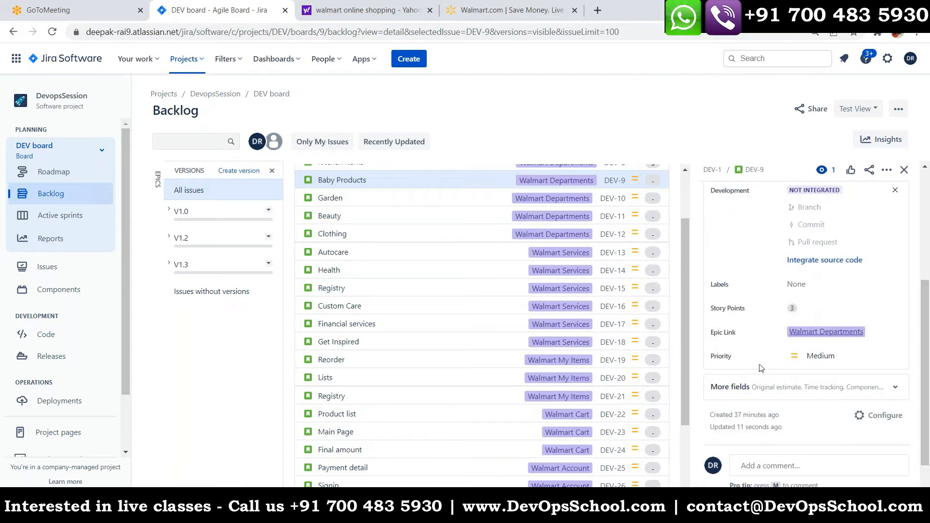
left_click(438, 196)
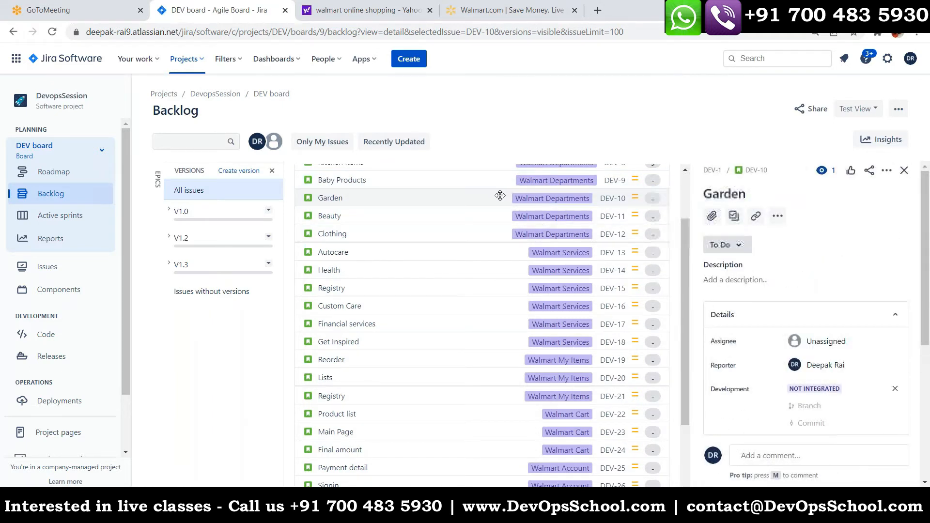
left_click(494, 182)
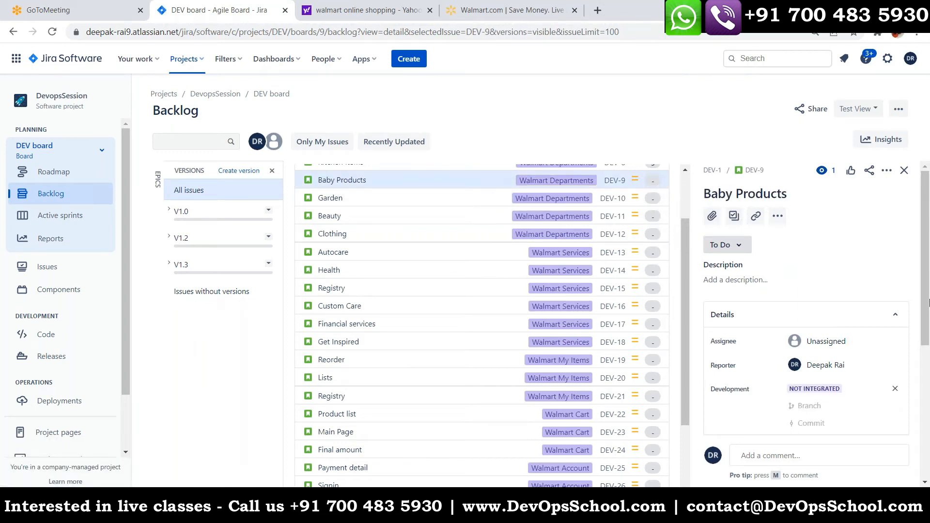
left_click_drag(924, 292, 922, 397)
left_click(803, 320)
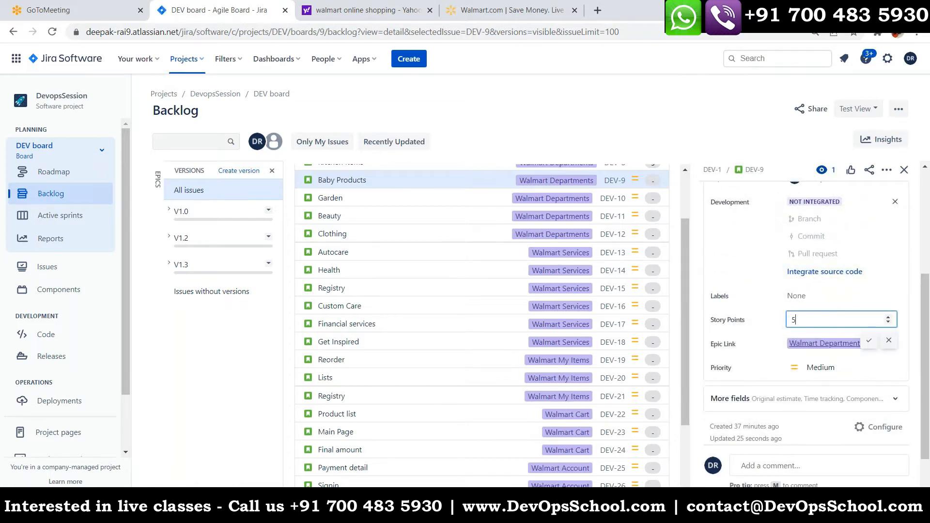
key("Return")
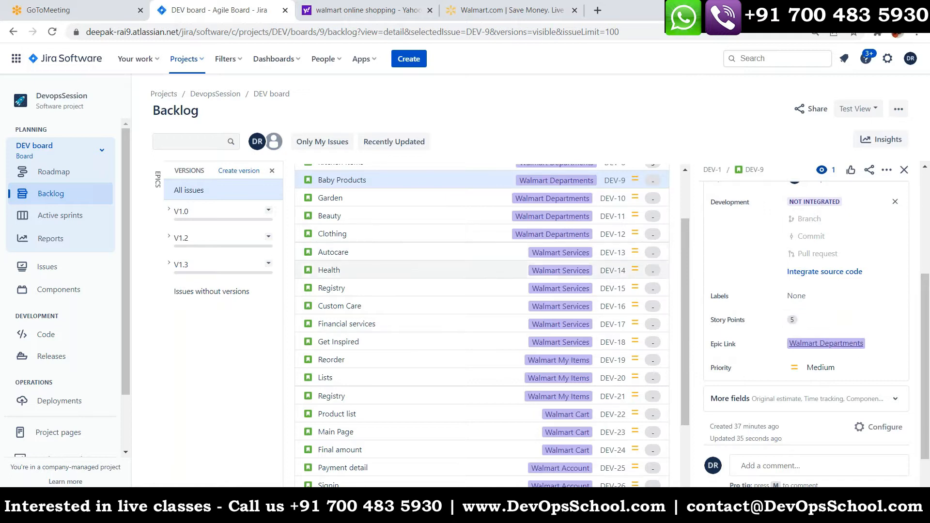
Set the story points of the Garden story (DEV-10) to 1.
left_click(435, 201)
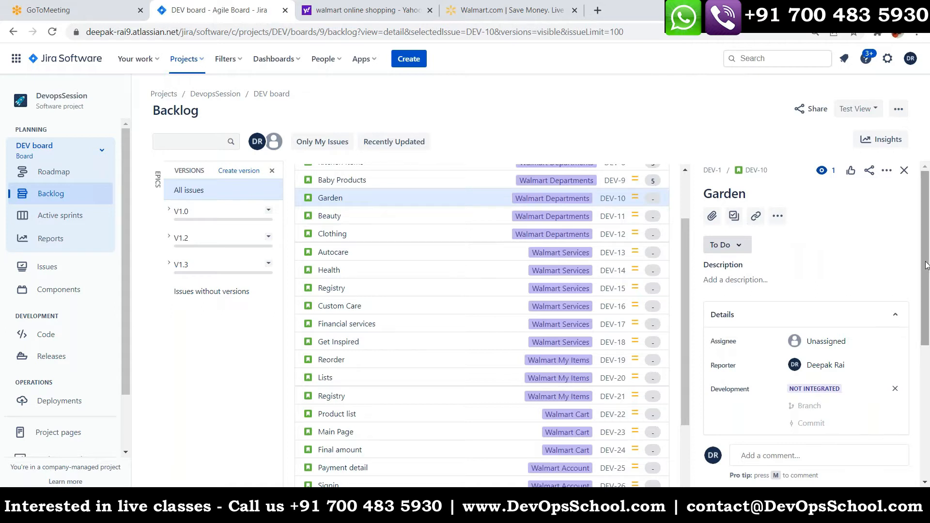
left_click_drag(927, 282, 928, 378)
scroll(919, 341, "down", 3)
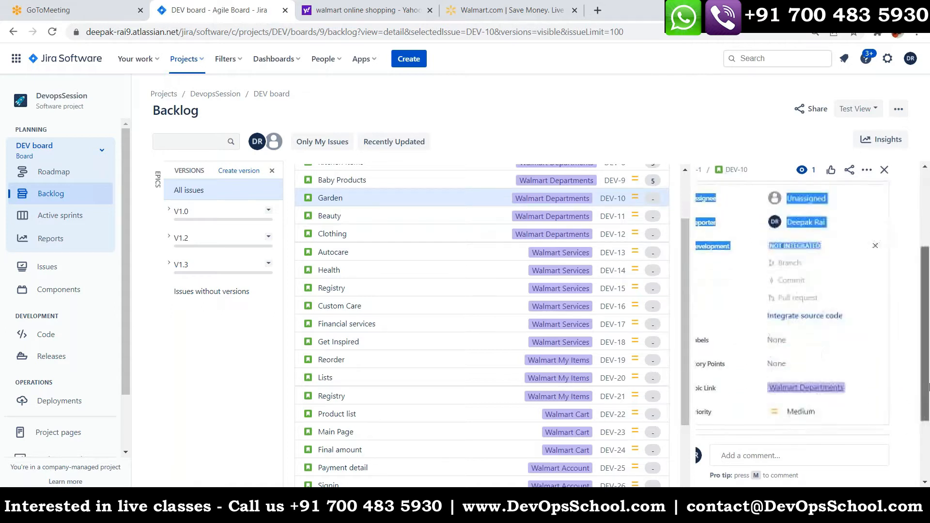
left_click(793, 367)
type("1")
key("Return")
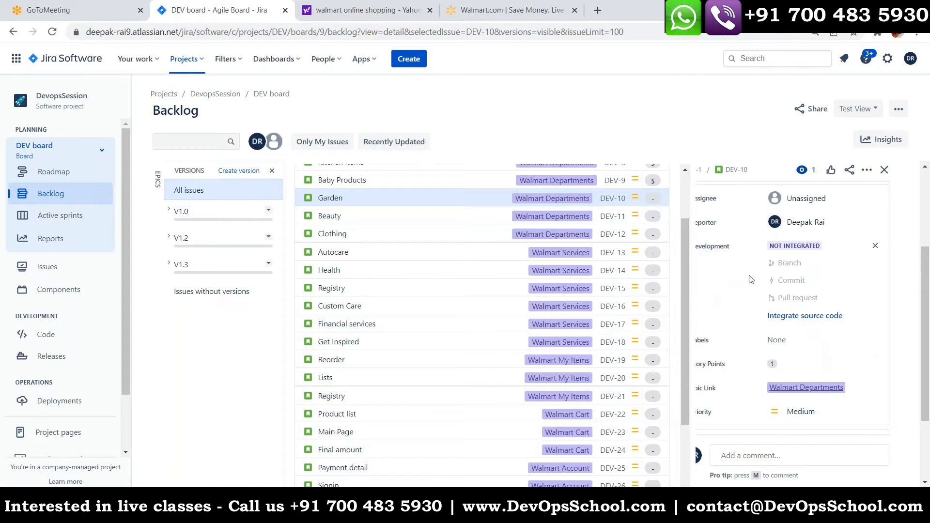
Set the story points of the Beauty story (DEV-11) to 5.
left_click(444, 220)
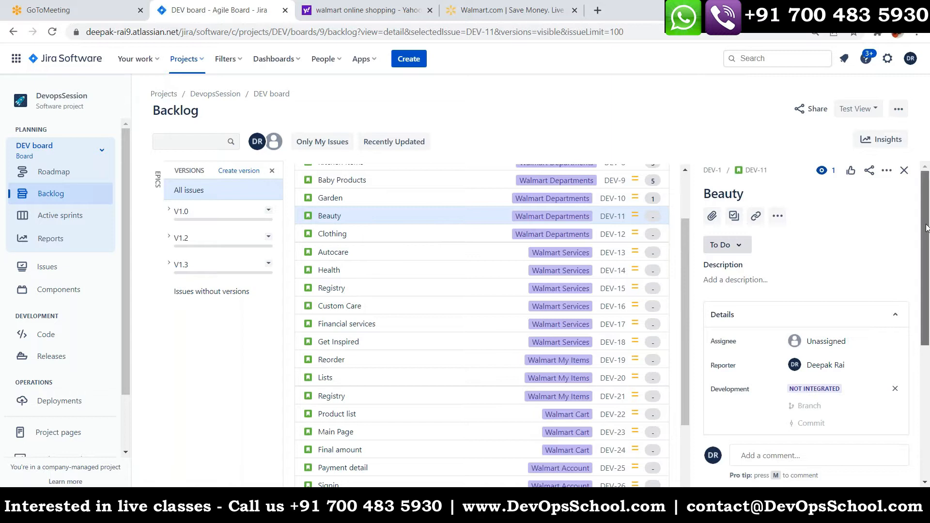
scroll(900, 362, "down", 5)
left_click(804, 280)
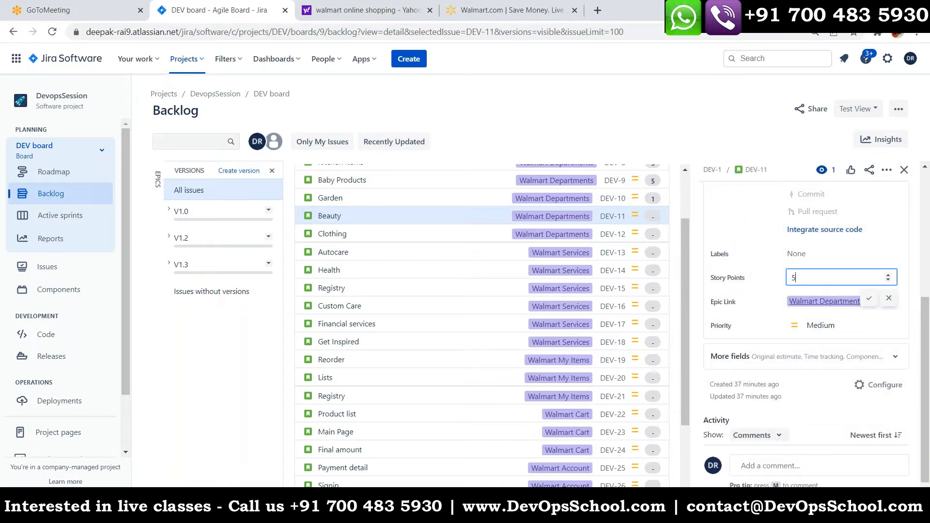
type("5")
left_click(868, 298)
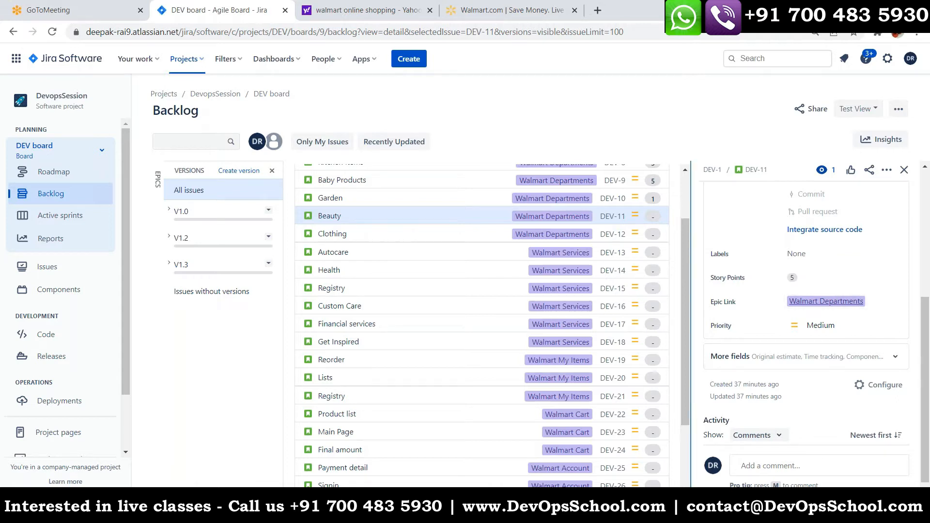
Set the story points of the Clothing story (DEV-12) to 3.
left_click(431, 236)
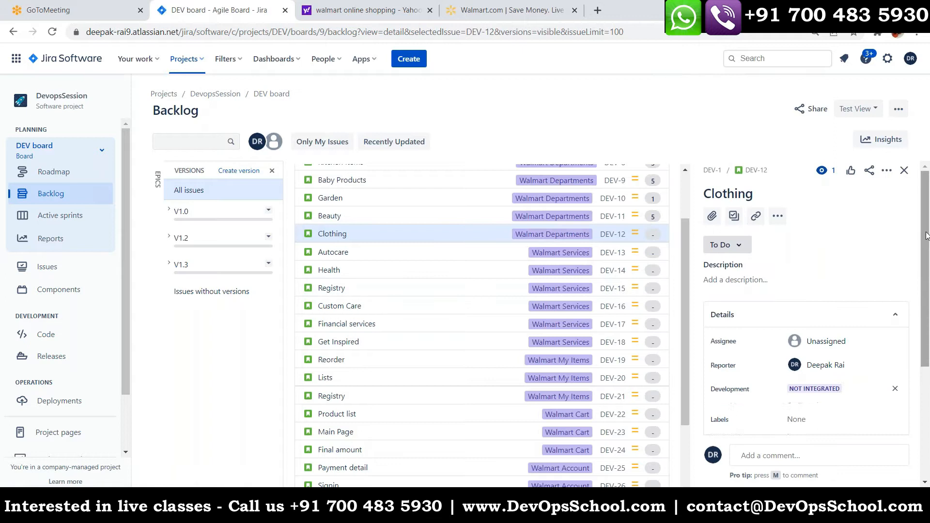
scroll(812, 308, "down", 3)
scroll(914, 339, "down", 2)
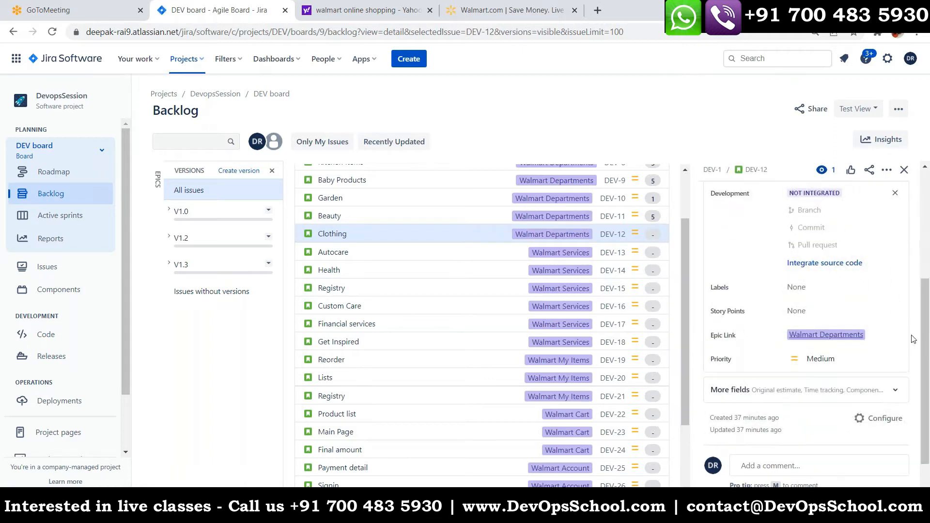
left_click(818, 308)
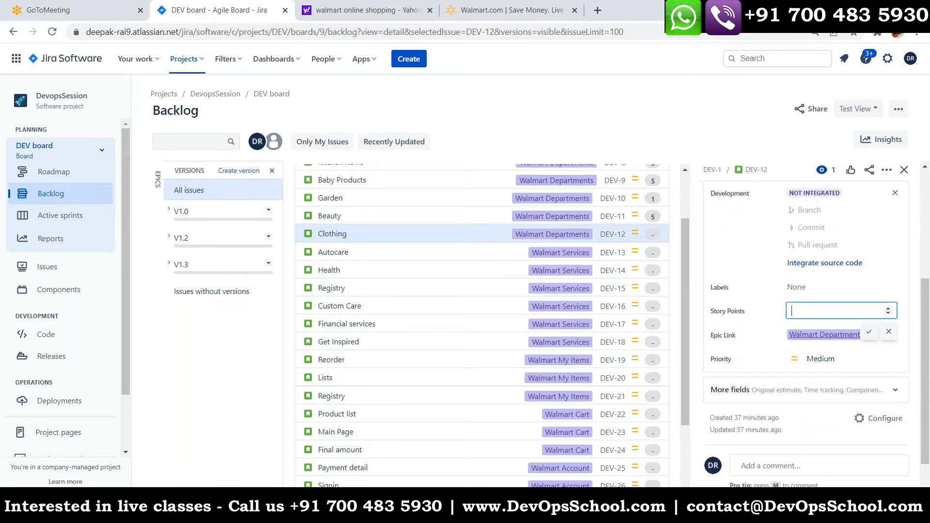
key("Return")
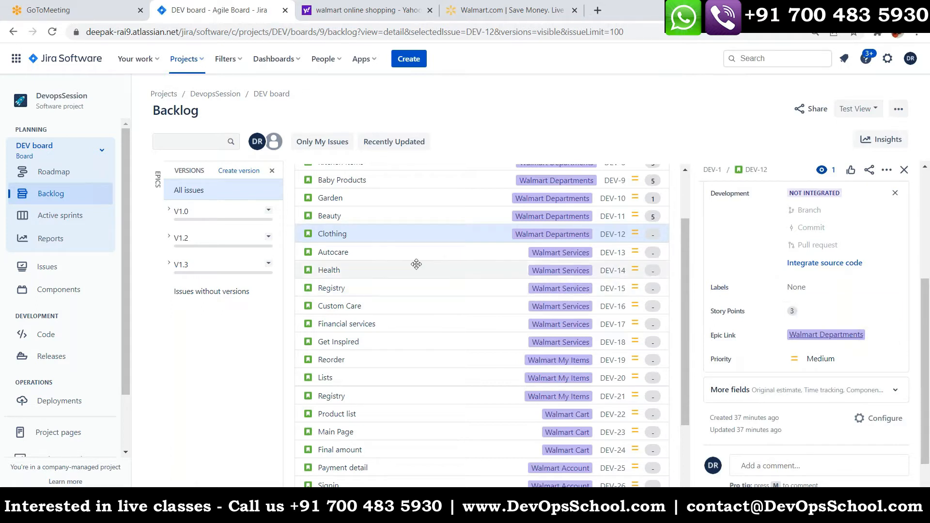
Set the story points of the Autocare story (DEV-13) to 5.
left_click(412, 250)
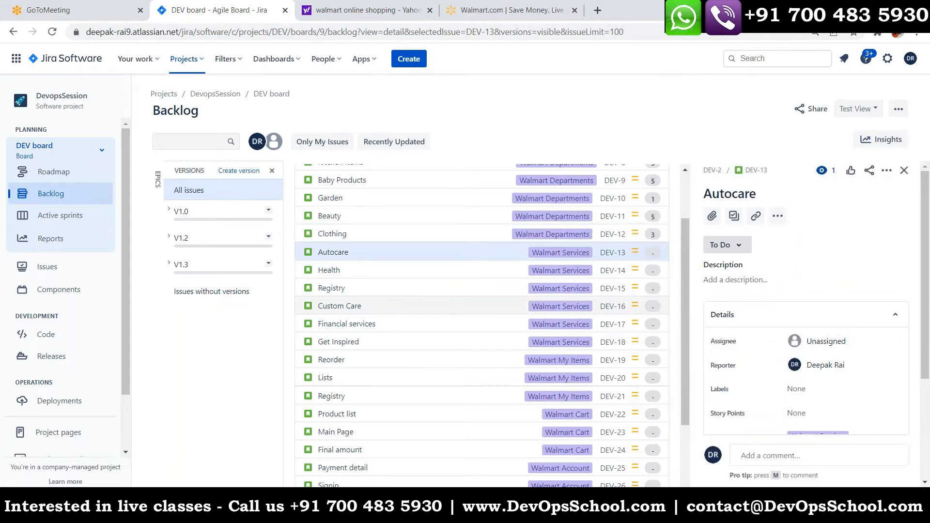
scroll(929, 335, "down", 3)
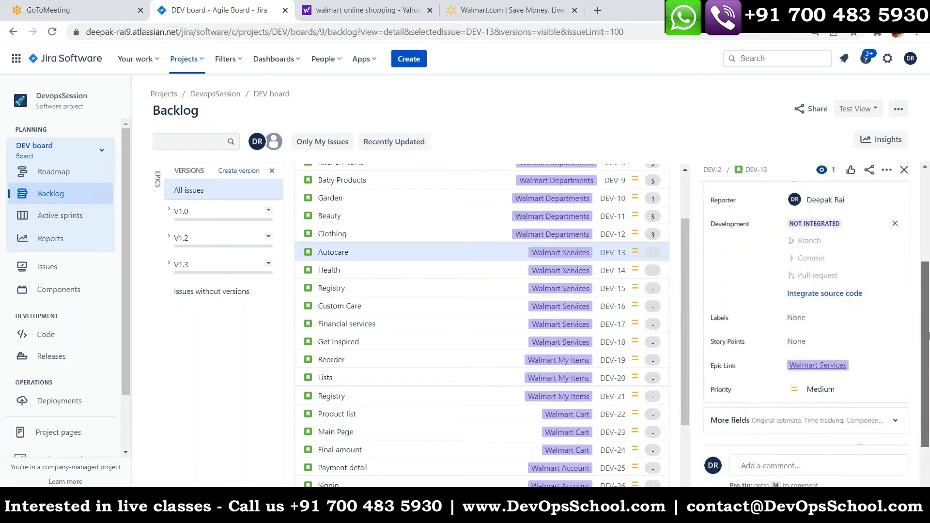
left_click(804, 320)
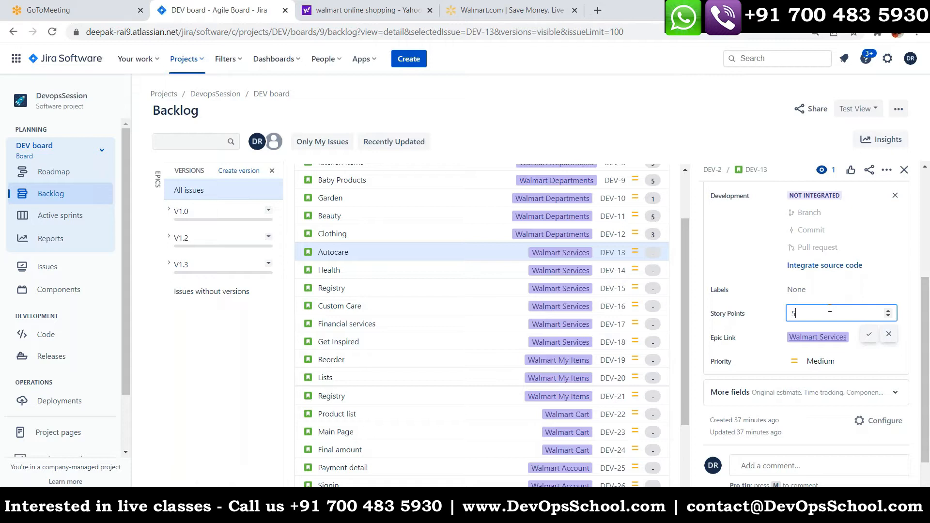
left_click(868, 338)
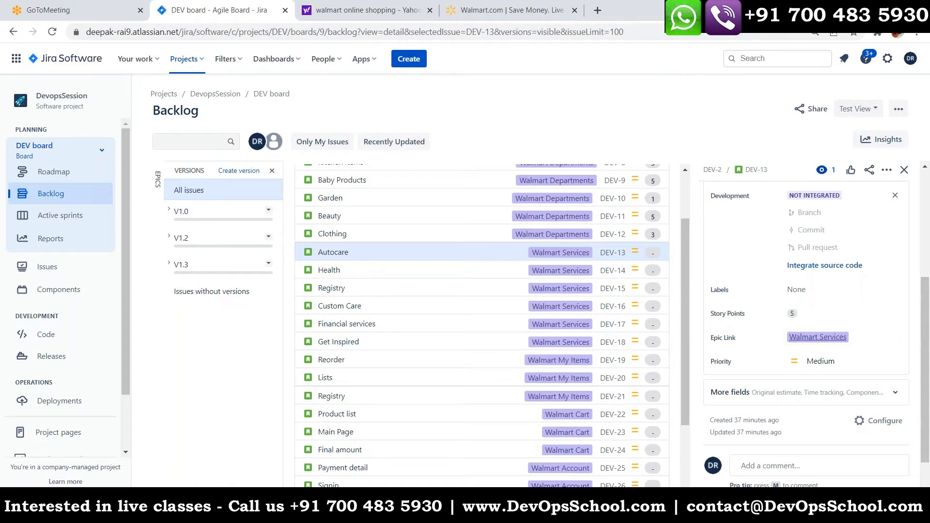
Set the story points of the Health story (DEV-14) to 8.
left_click(446, 271)
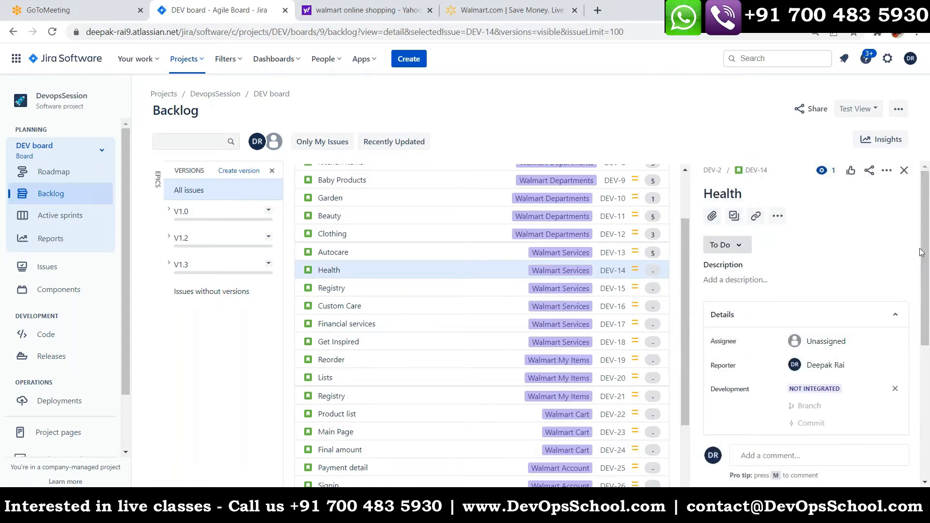
left_click_drag(926, 258, 922, 320)
left_click_drag(924, 287, 919, 390)
left_click(818, 325)
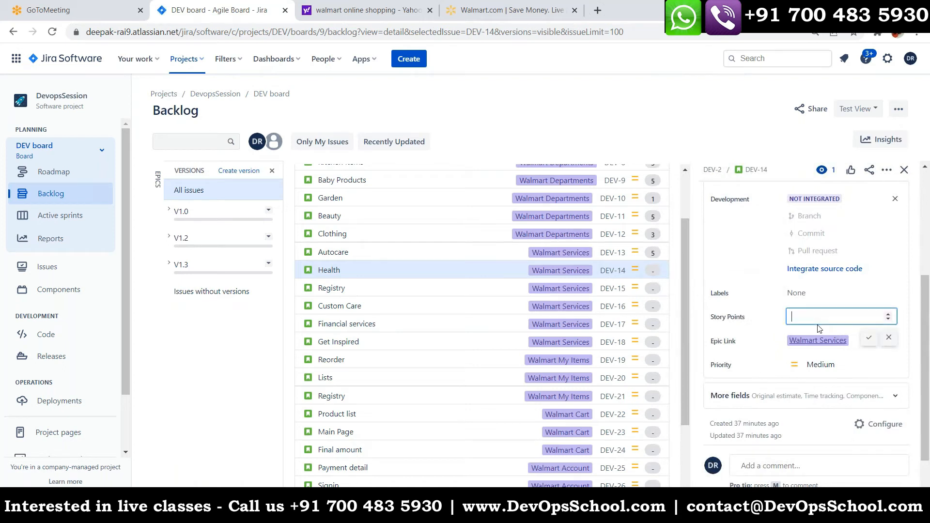
left_click(869, 340)
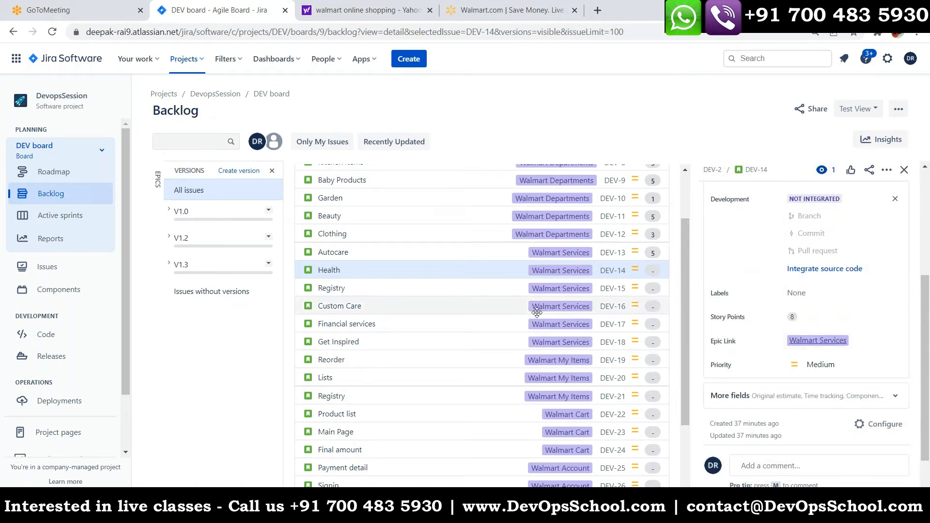
Set the story points of the Registry story under Walmart Services (DEV-15) to 5.
left_click(427, 290)
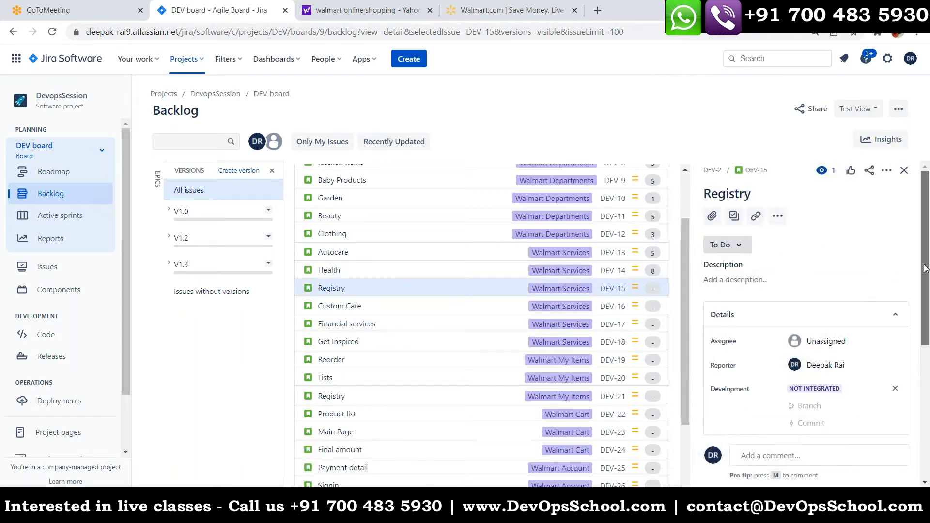
scroll(822, 327, "down", 4)
left_click(822, 327)
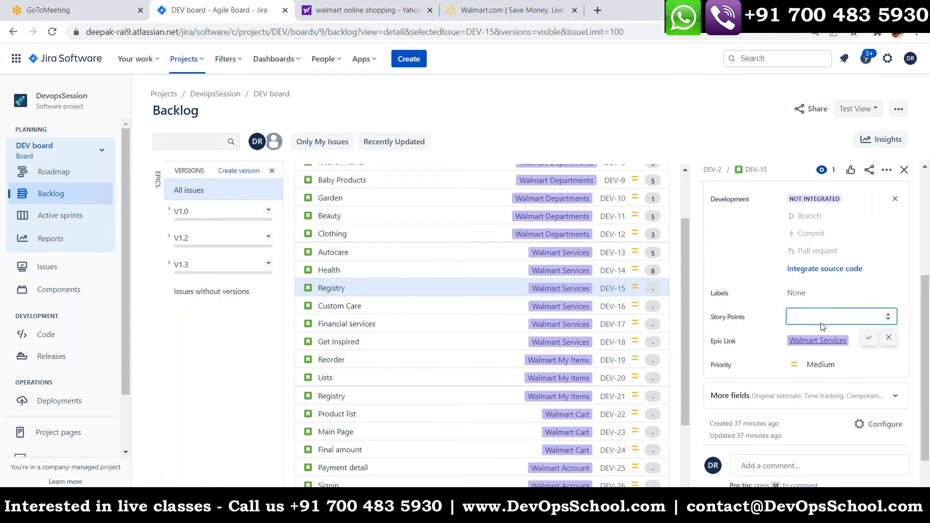
key("Return")
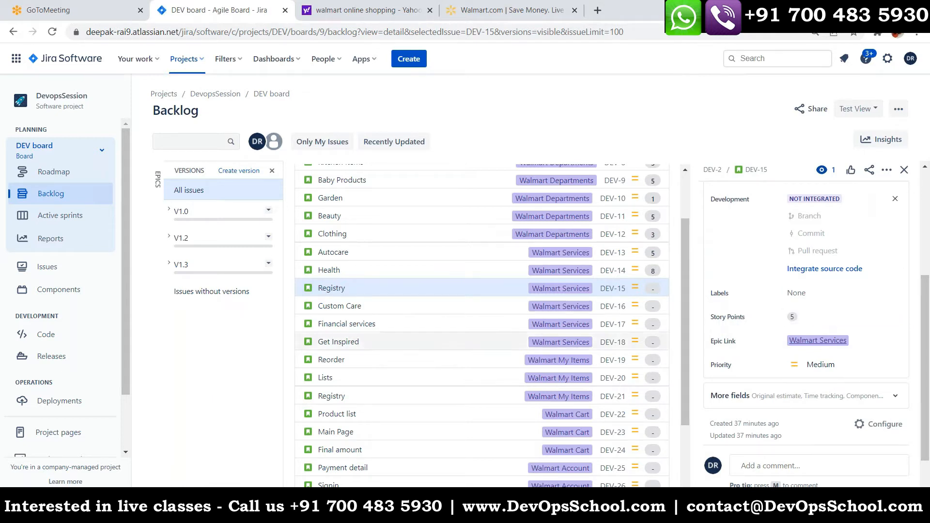
Set the story points of the Custom Care story (DEV-16) to 2.
left_click(454, 301)
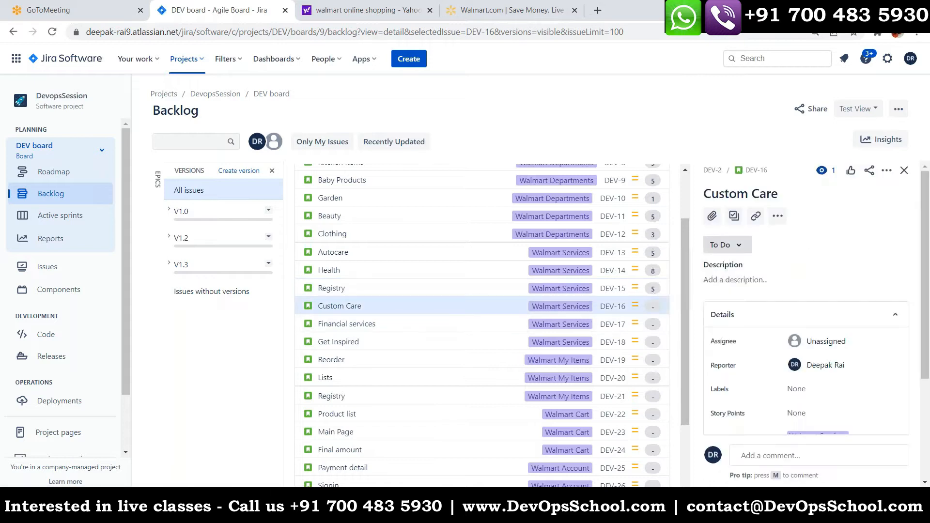
scroll(808, 379, "down", 3)
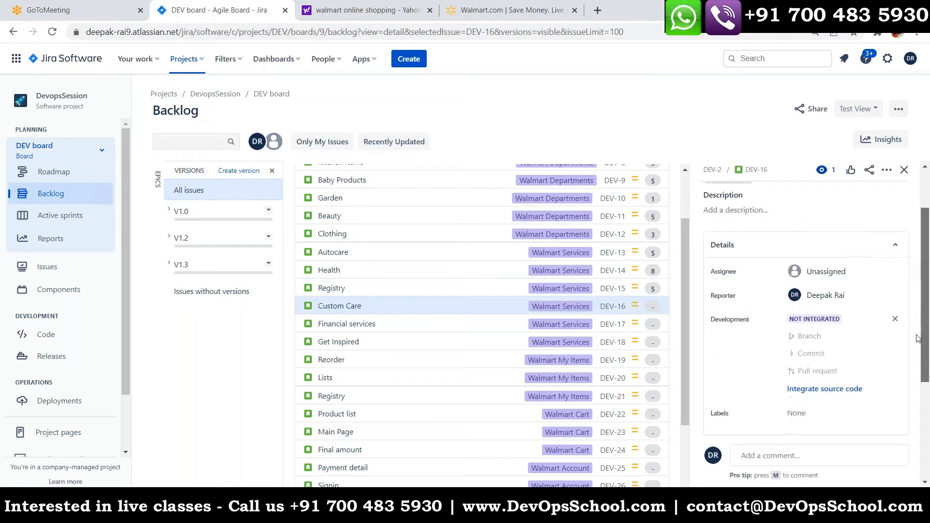
left_click(813, 344)
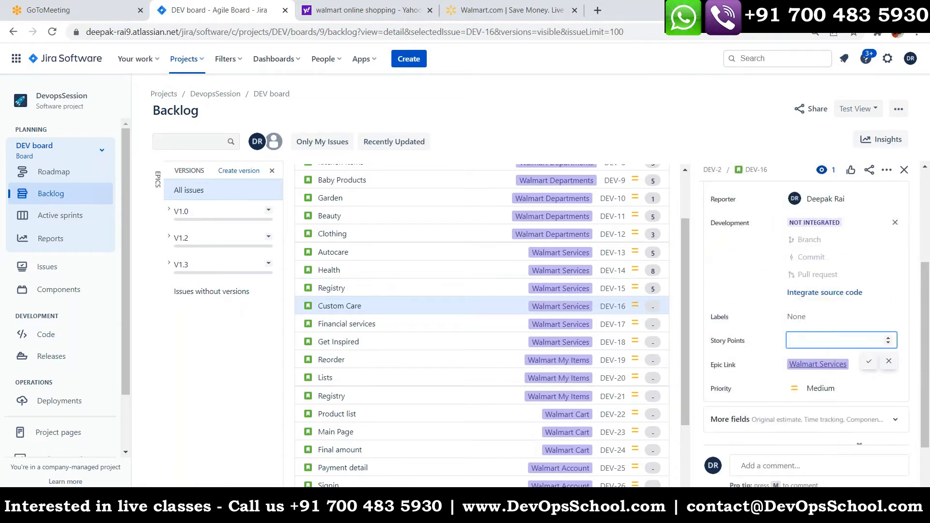
type("2")
key("Return")
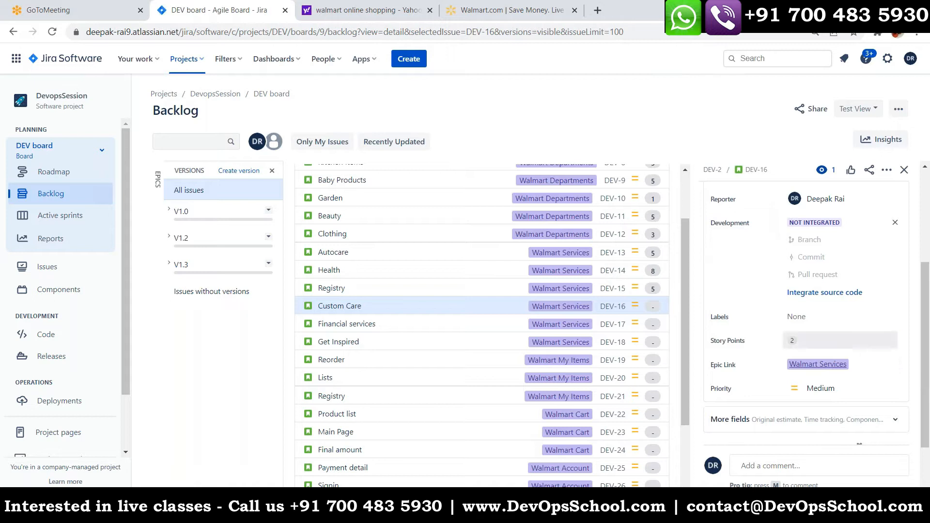
Set the story points of the Financial services story (DEV-17) to 3.
left_click(435, 323)
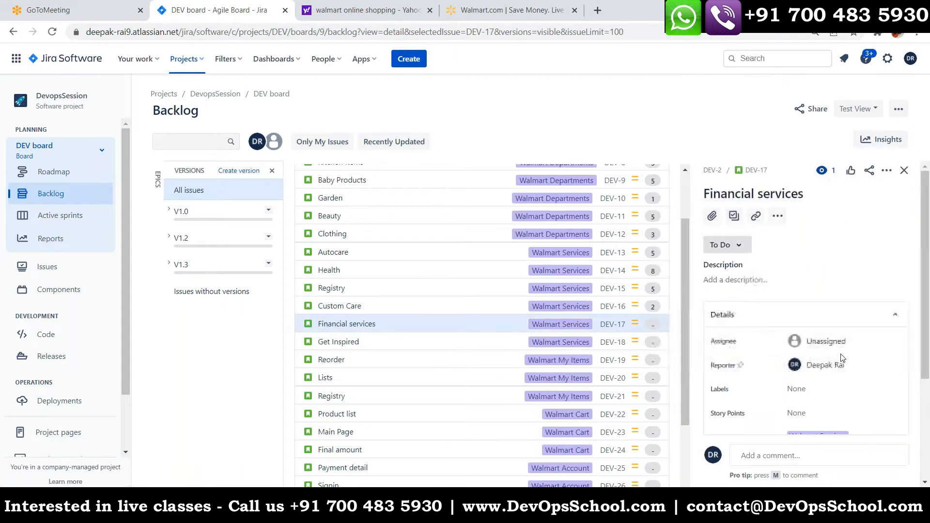
scroll(921, 348, "down", 3)
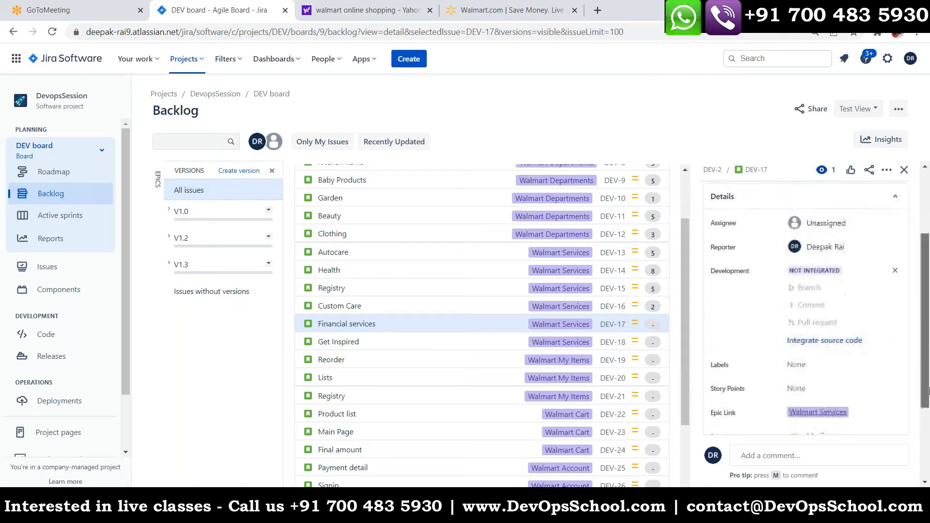
left_click(822, 353)
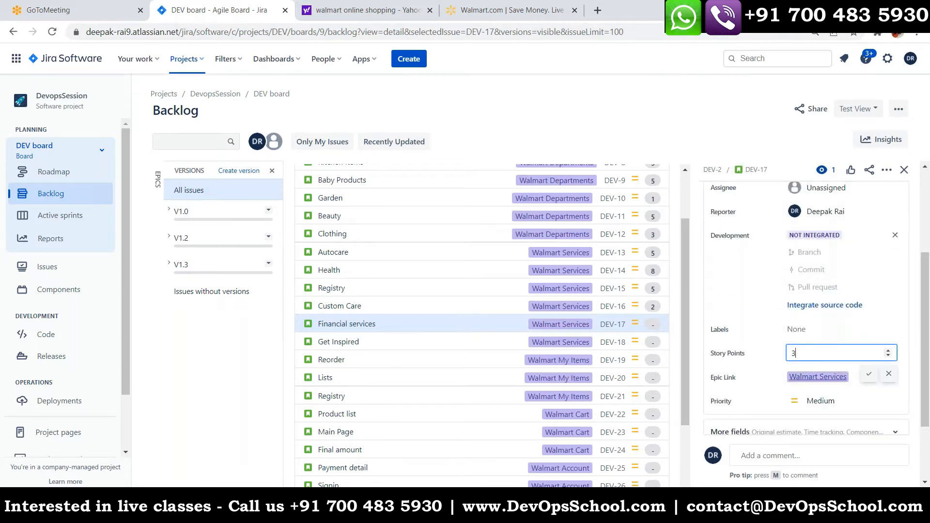
key("Return")
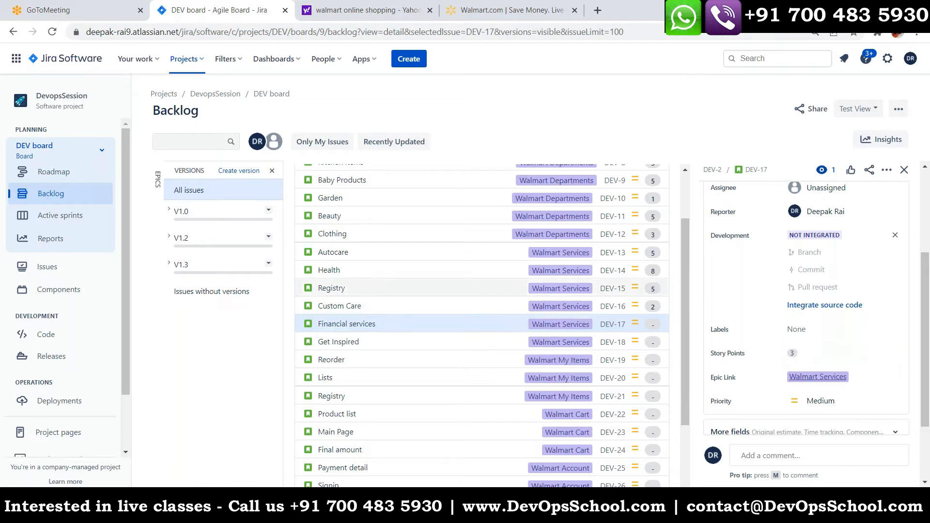
Set the story points of the Get Inspired story (DEV-18) to 3.
left_click(468, 338)
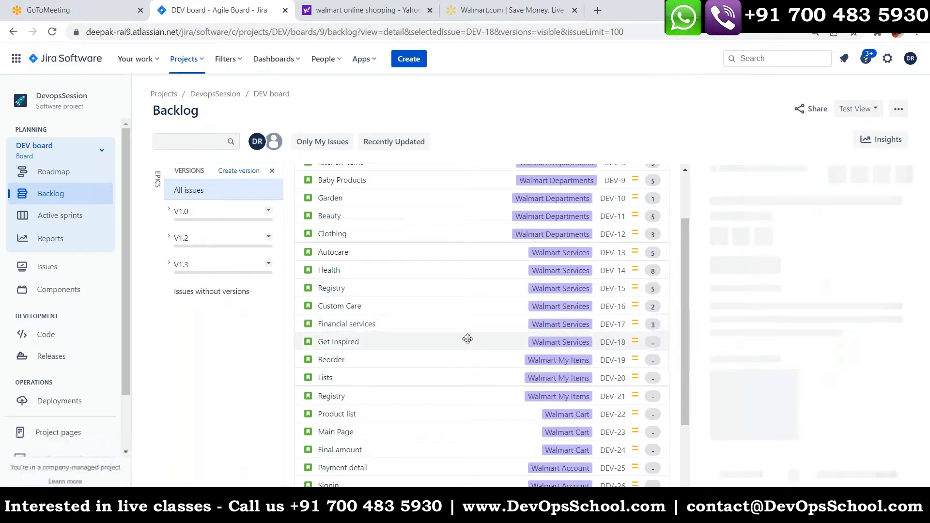
left_click_drag(926, 277, 924, 334)
left_click(810, 382)
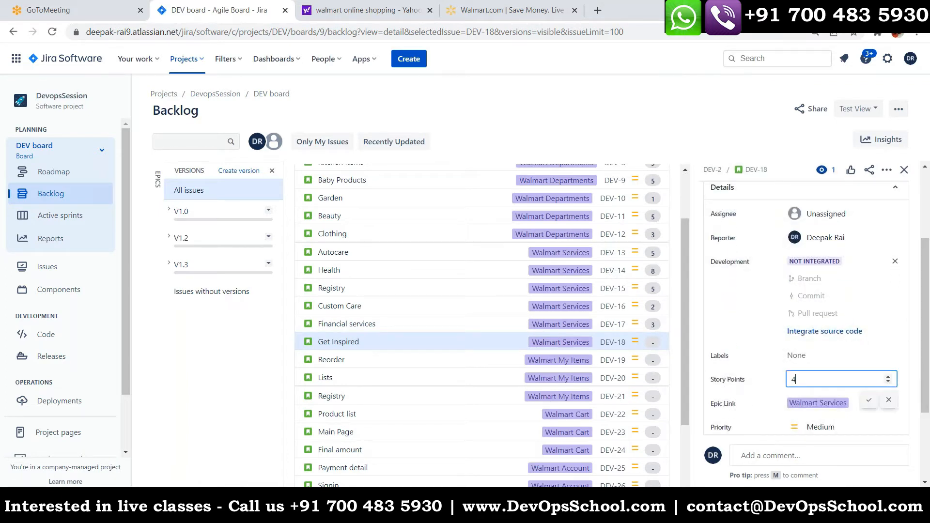
type("3")
key("Return")
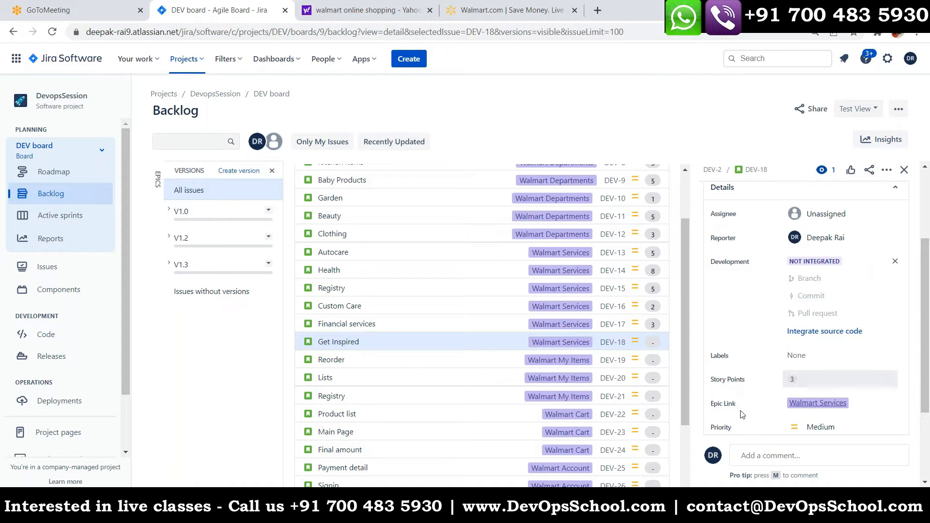
Set the story points of the Reorder story (DEV-19) to 5.
left_click(457, 361)
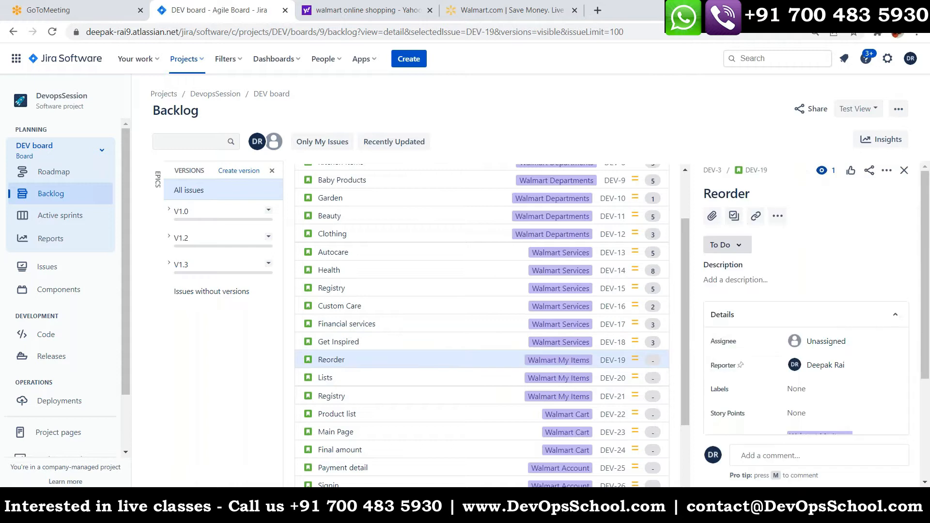
scroll(801, 340, "down", 3)
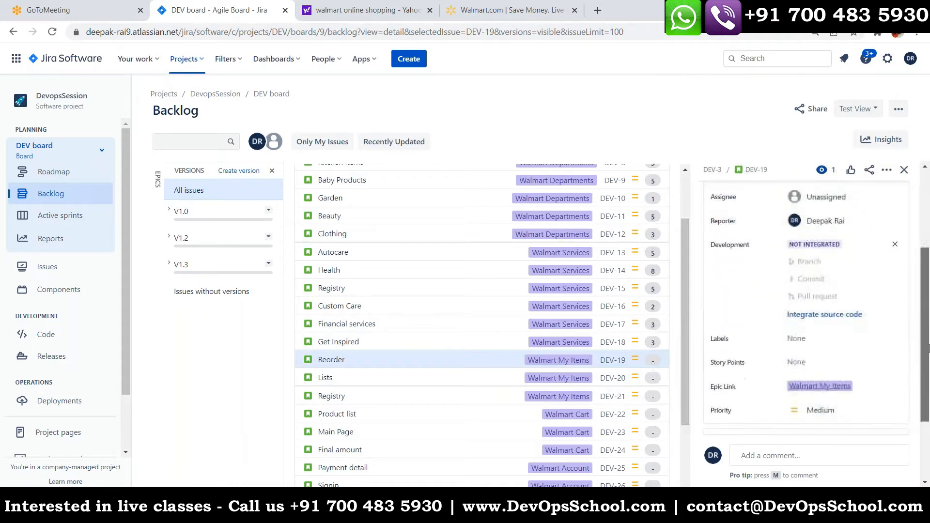
left_click(801, 361)
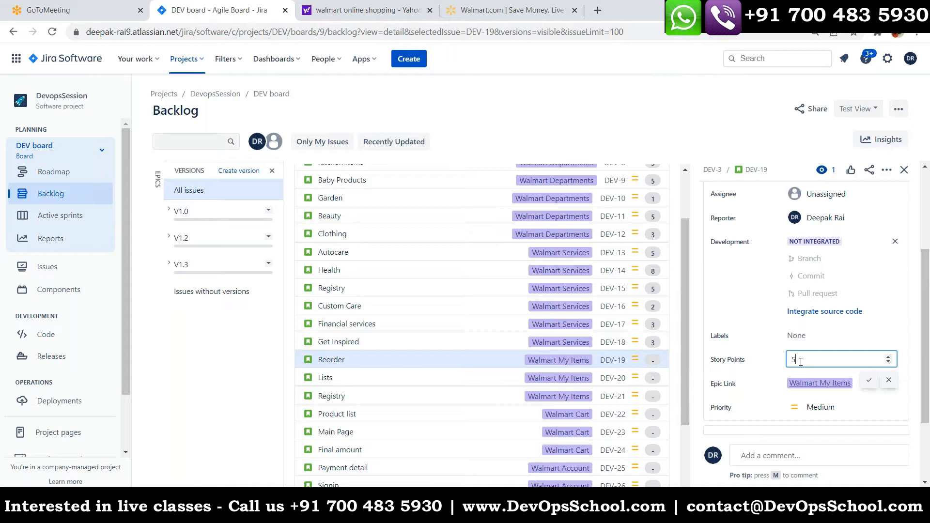
key("Return")
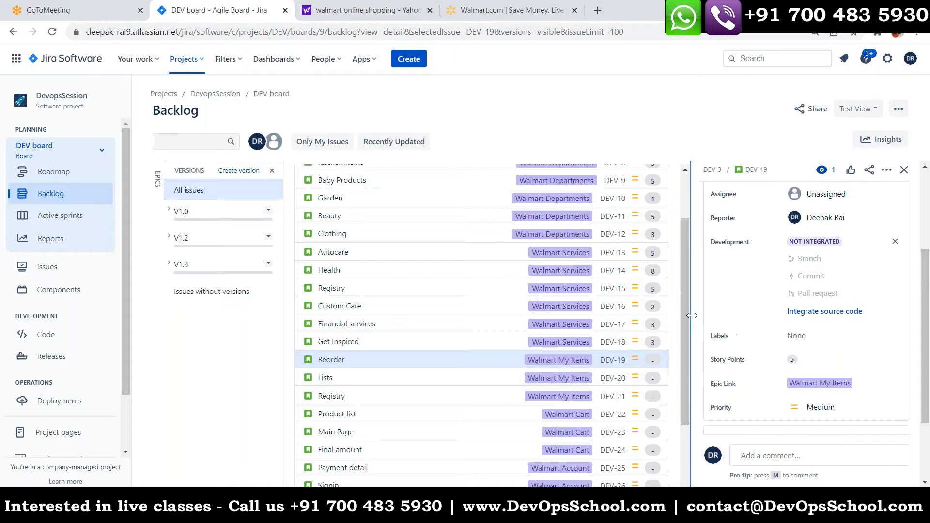
Set the story points of the Lists story (DEV-20) to 3.
scroll(687, 317, "down", 3)
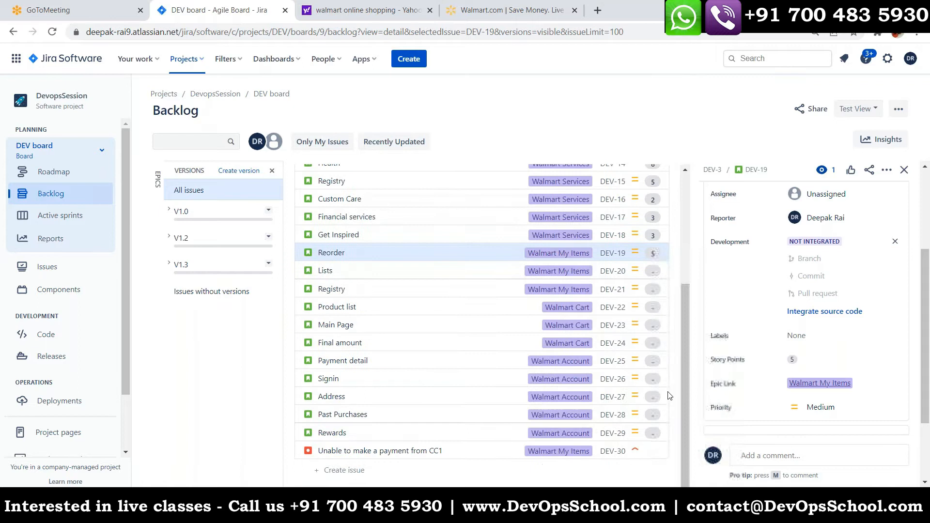
left_click(418, 271)
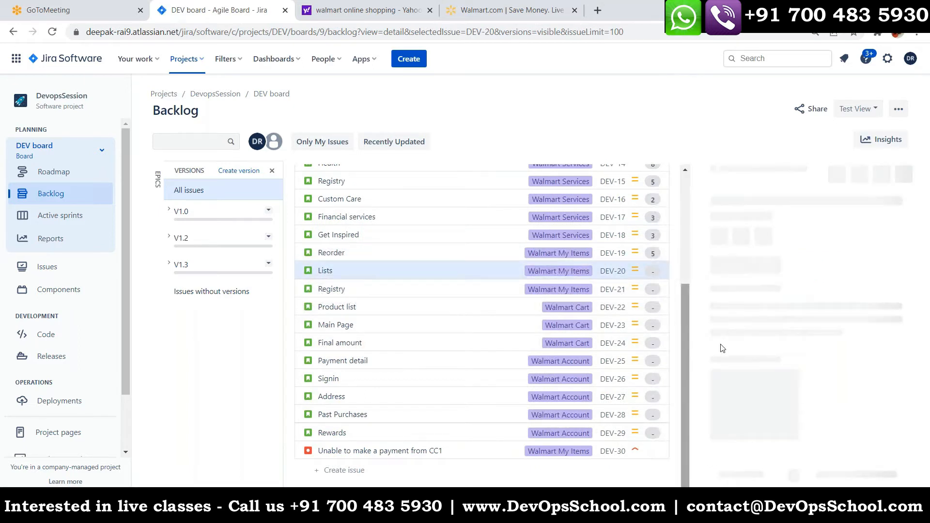
scroll(829, 305, "down", 4)
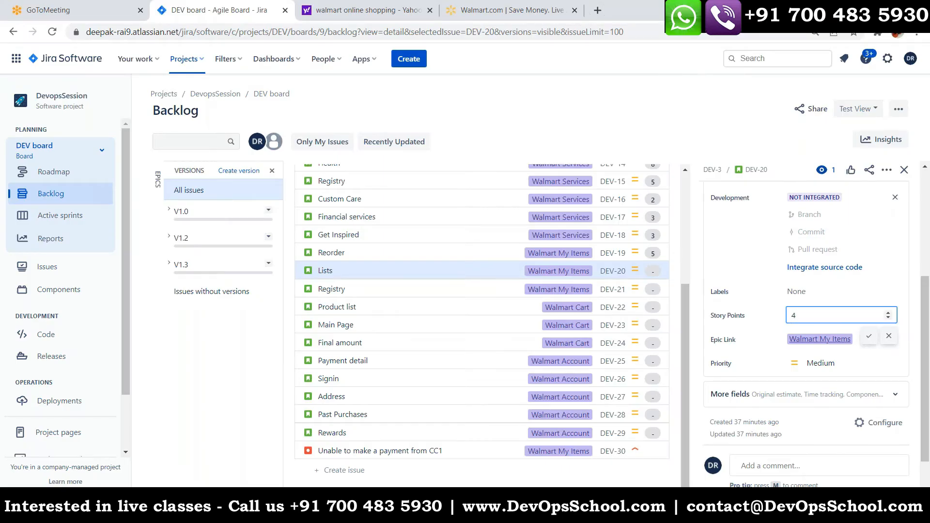
type("3")
key("Return")
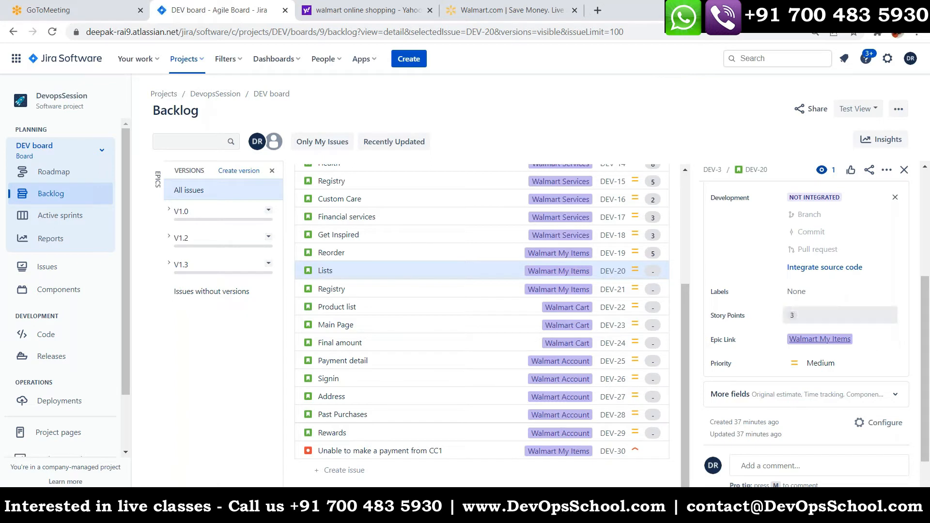
Set the story points of the Registry story under Walmart My Items (DEV-21) to 3.
left_click(492, 291)
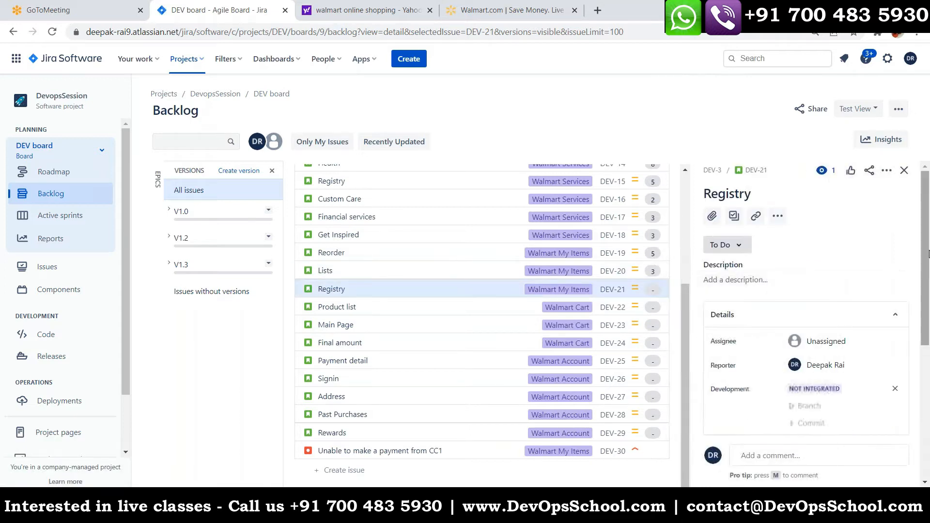
scroll(923, 239, "down", 5)
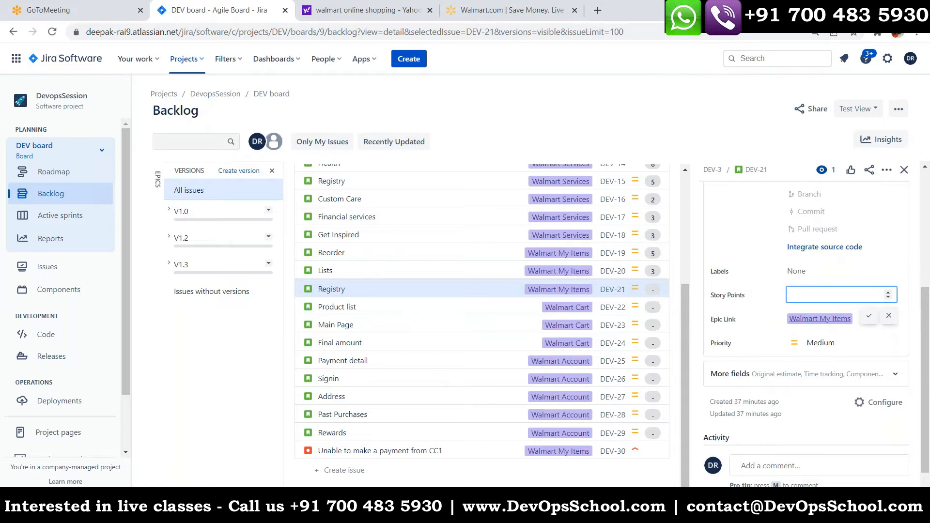
key("Return")
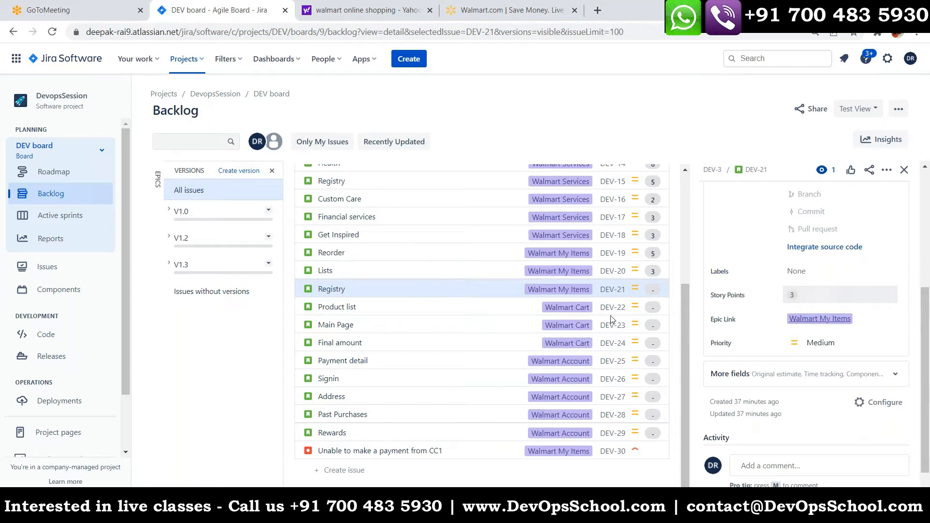
Set the story points of the Product list story (DEV-22) to 2.
left_click(441, 308)
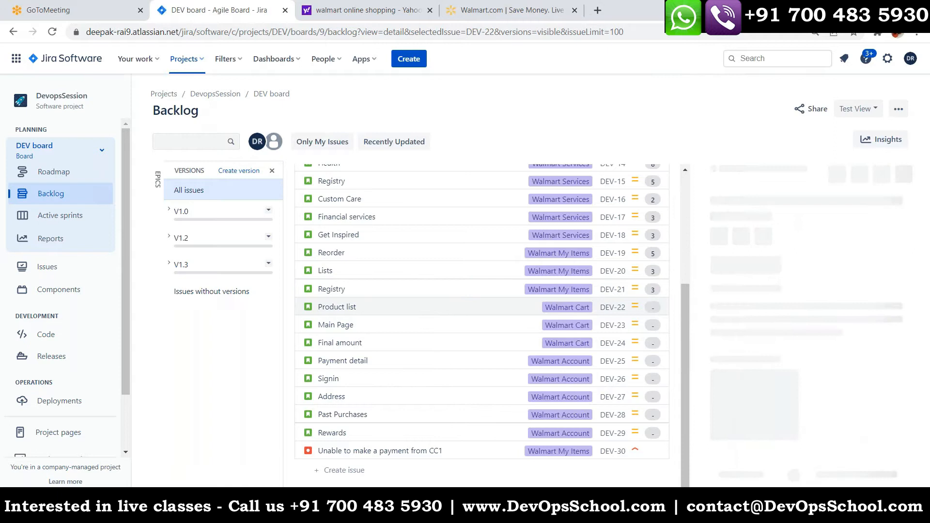
scroll(929, 395, "down", 4)
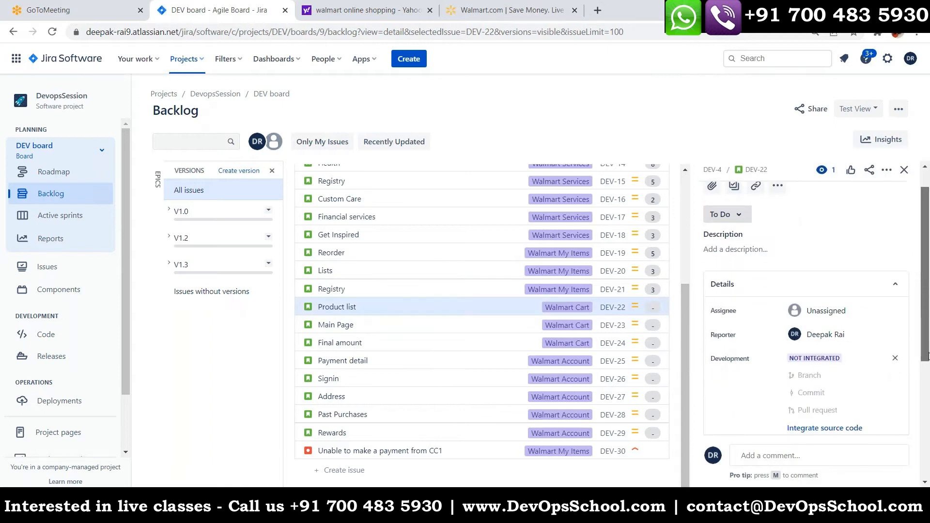
left_click(811, 329)
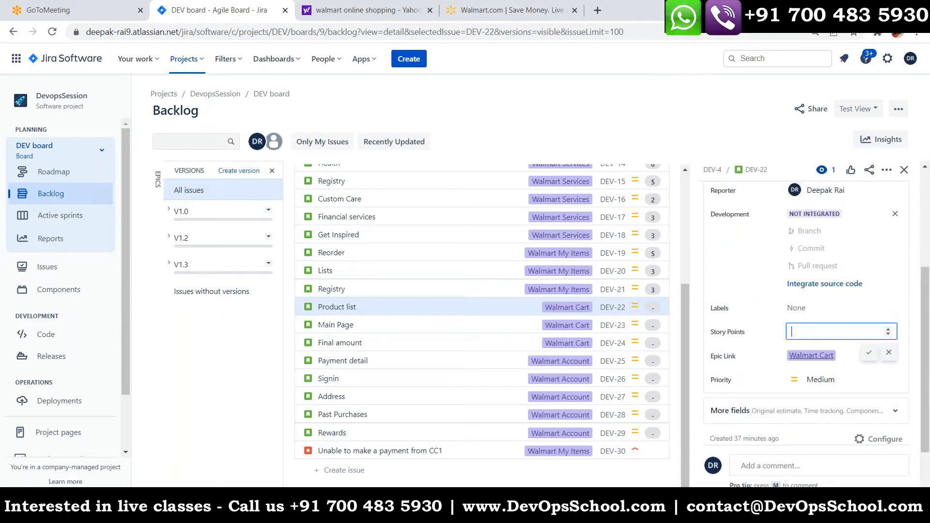
type("2")
key("Return")
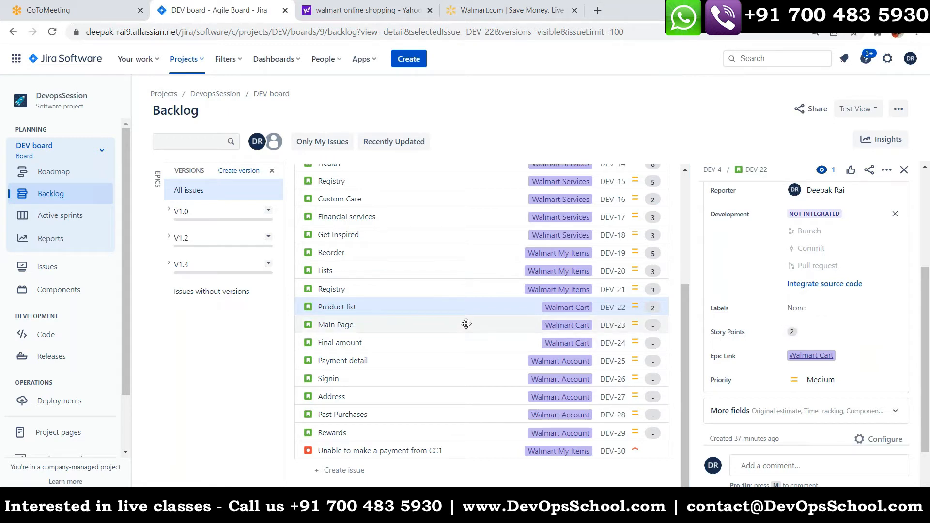
Set the story points of the Main Page story (DEV-23) to 5.
left_click(448, 327)
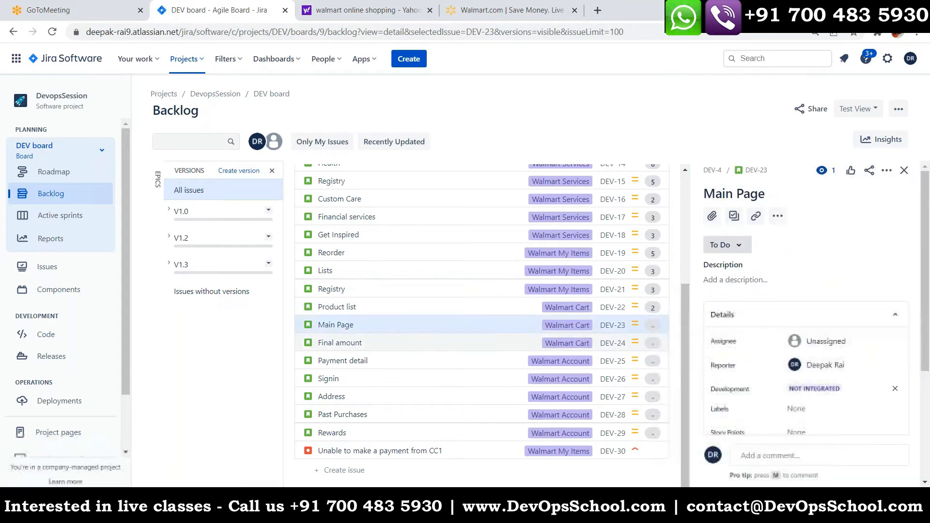
left_click_drag(926, 228, 925, 354)
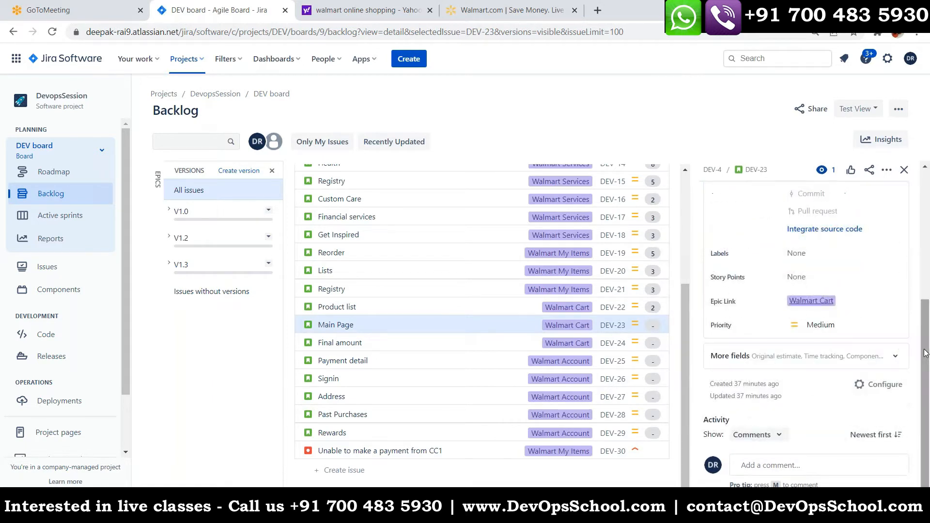
left_click(812, 276)
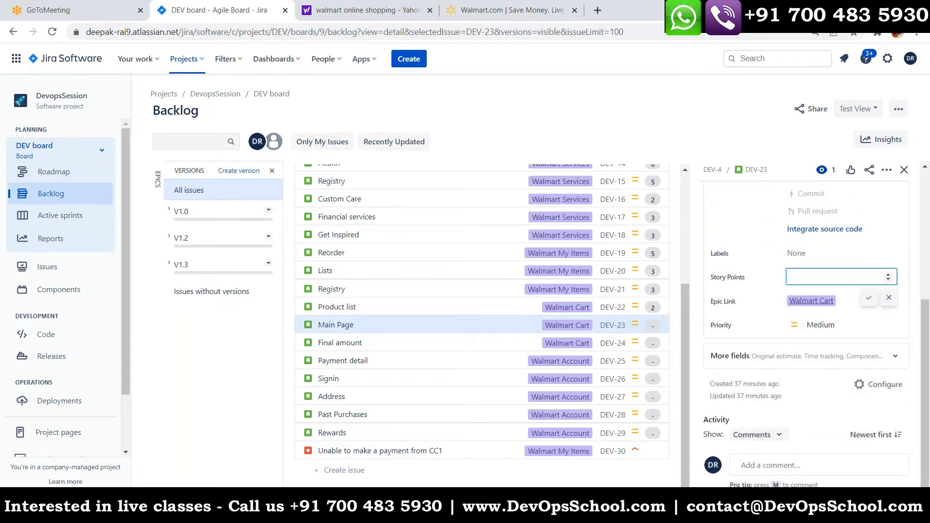
type("5")
key("Return")
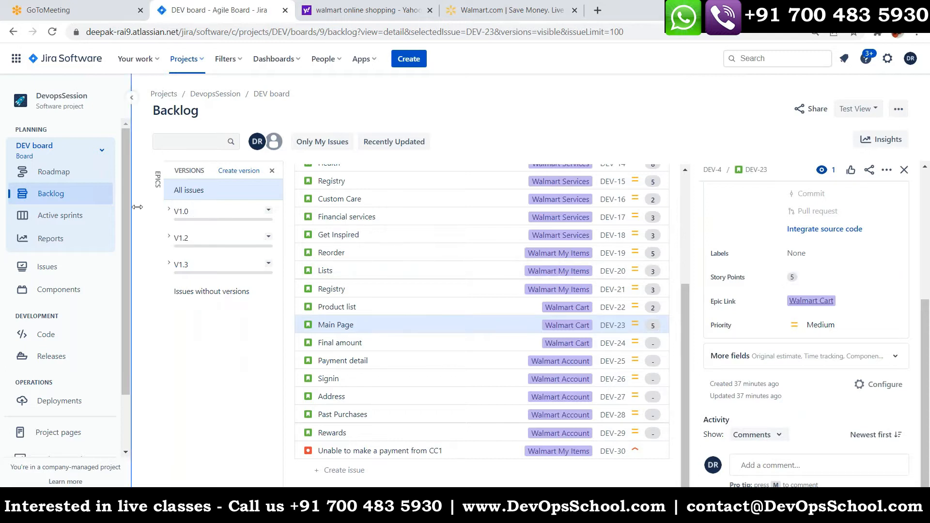
Review the Walmart Departments epic's stories on the roadmap and the active sprints board, and return to the backlog.
left_click(51, 171)
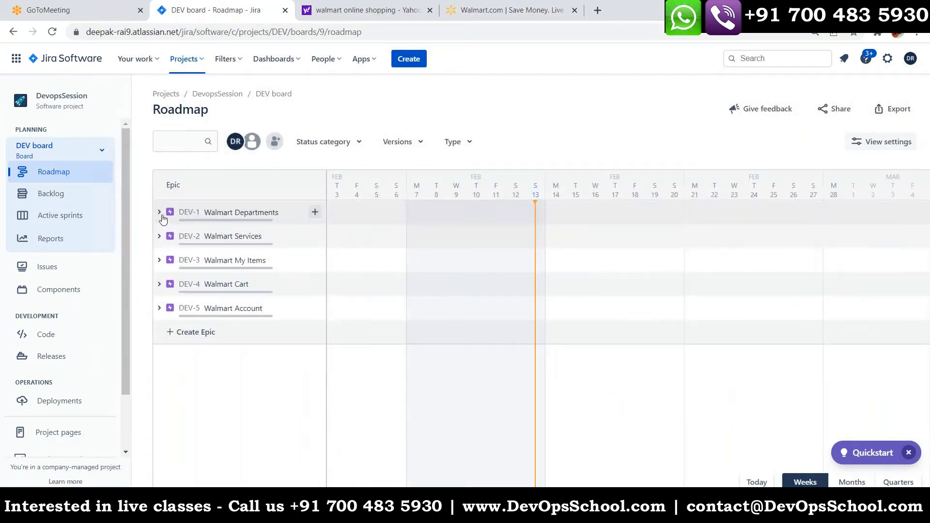
left_click(160, 213)
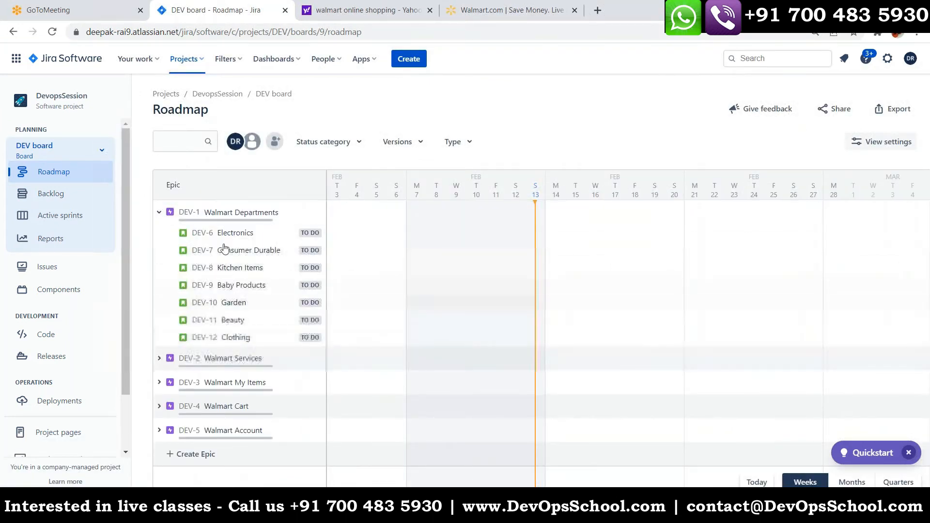
left_click(158, 213)
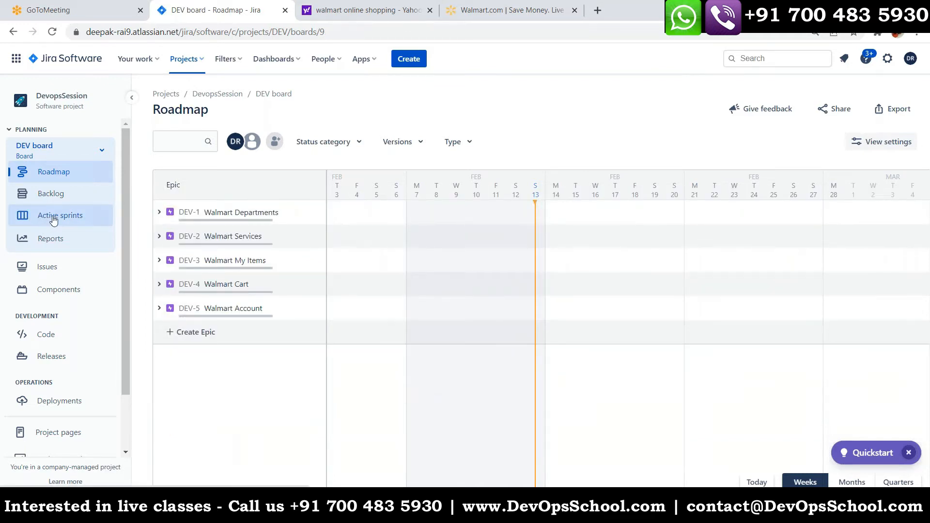
left_click(54, 219)
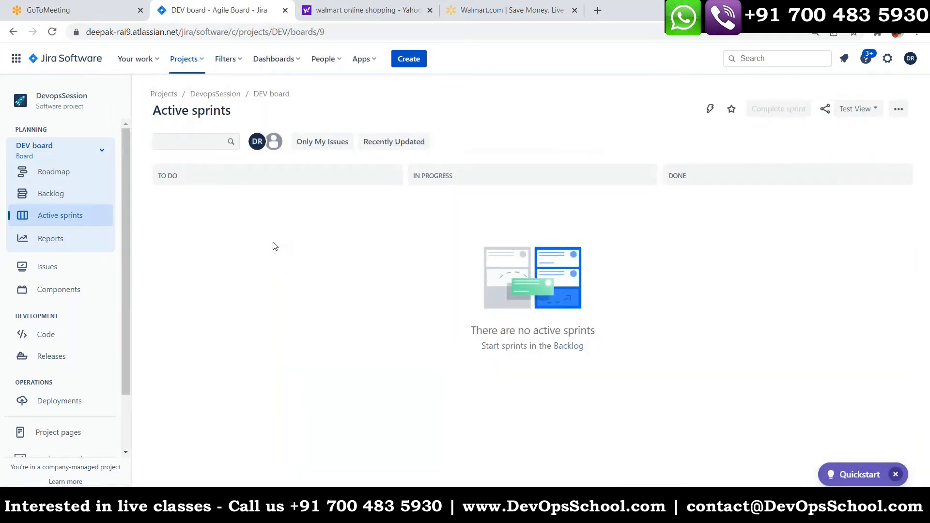
left_click(64, 202)
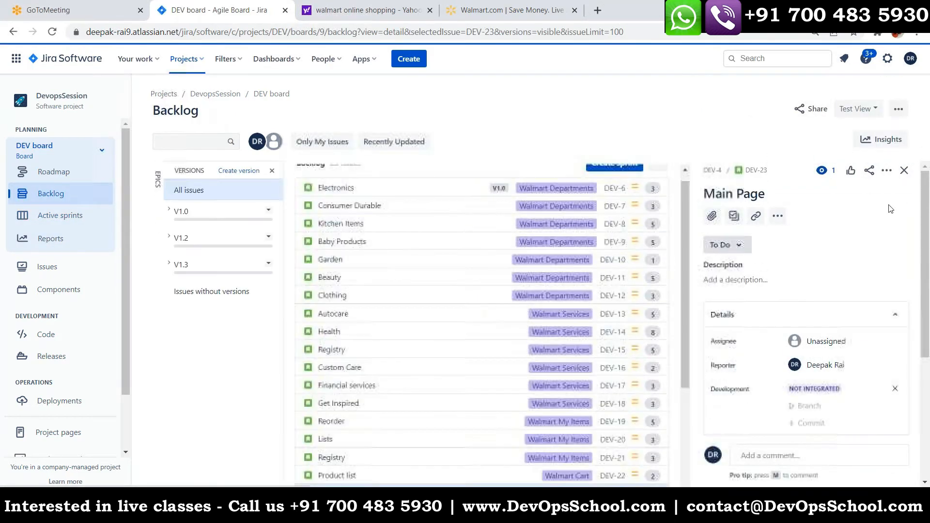
Close the Main Page issue details and create three empty sprints above the backlog.
left_click(904, 172)
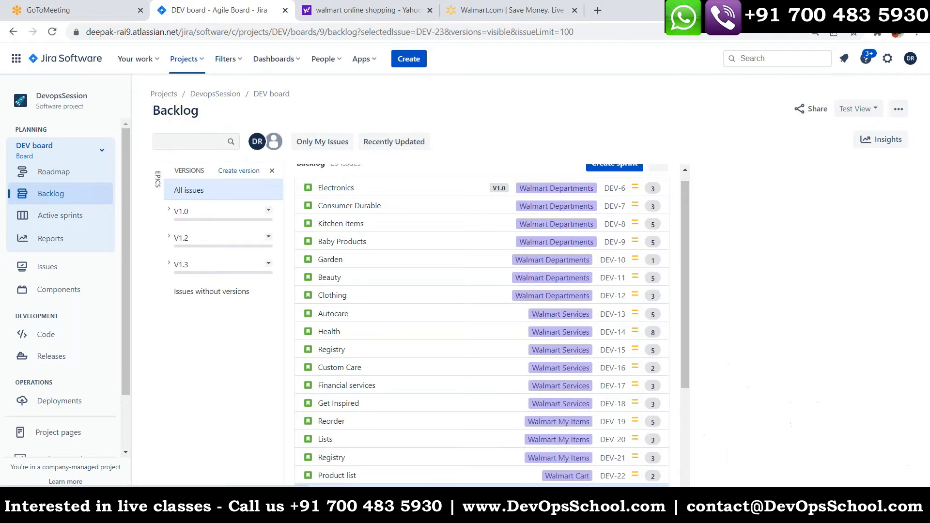
scroll(925, 295, "down", 2)
scroll(925, 296, "down", 2)
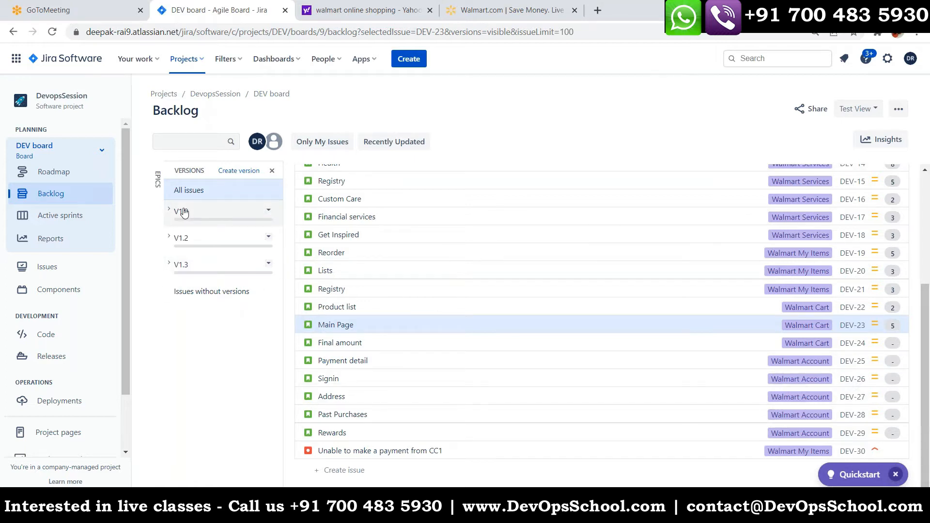
left_click_drag(927, 381, 926, 251)
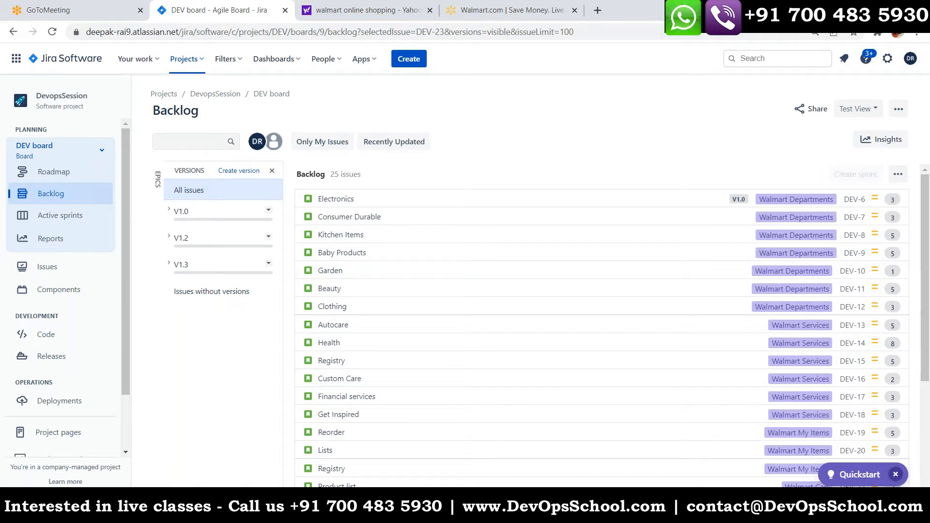
left_click(855, 174)
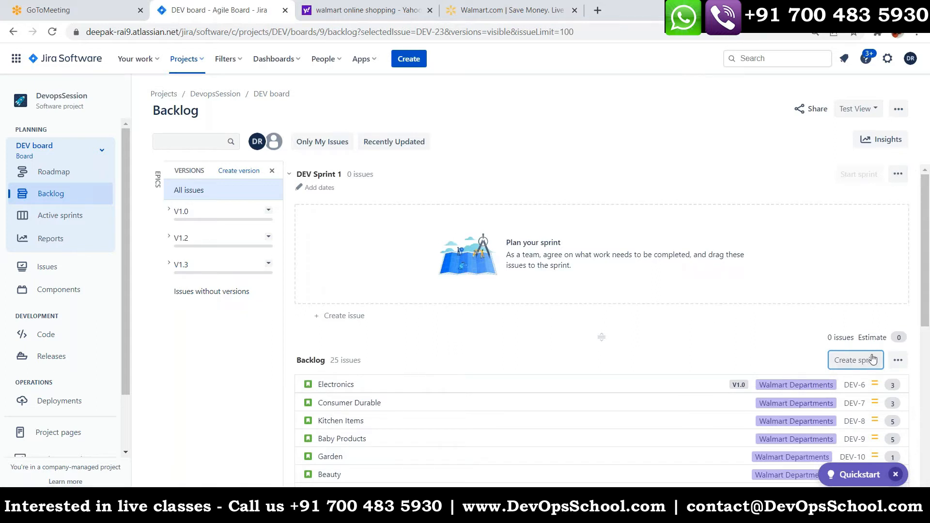
left_click(857, 362)
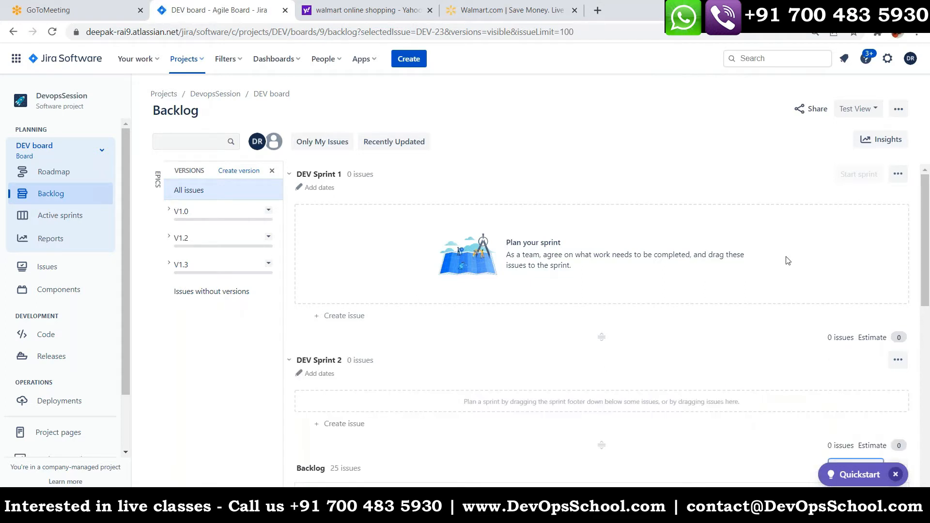
left_click_drag(926, 205, 928, 281)
scroll(869, 326, "up", 2)
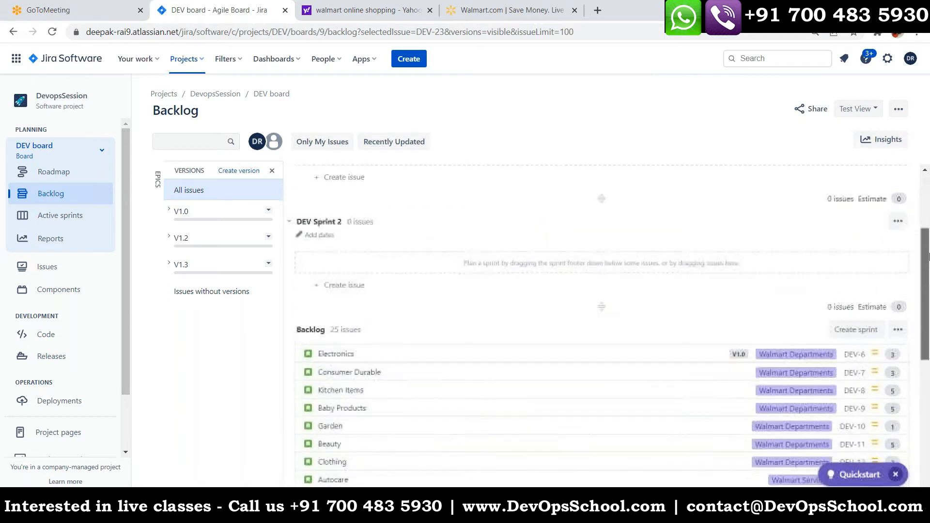
left_click(855, 334)
Move the Electronics story into DEV Sprint 2, and the Consumer Durable and Kitchen Items stories into DEV Sprint 1.
mouse_move(926, 274)
left_mouse_down()
mouse_move(927, 302)
mouse_move(920, 243)
mouse_move(923, 292)
left_mouse_up()
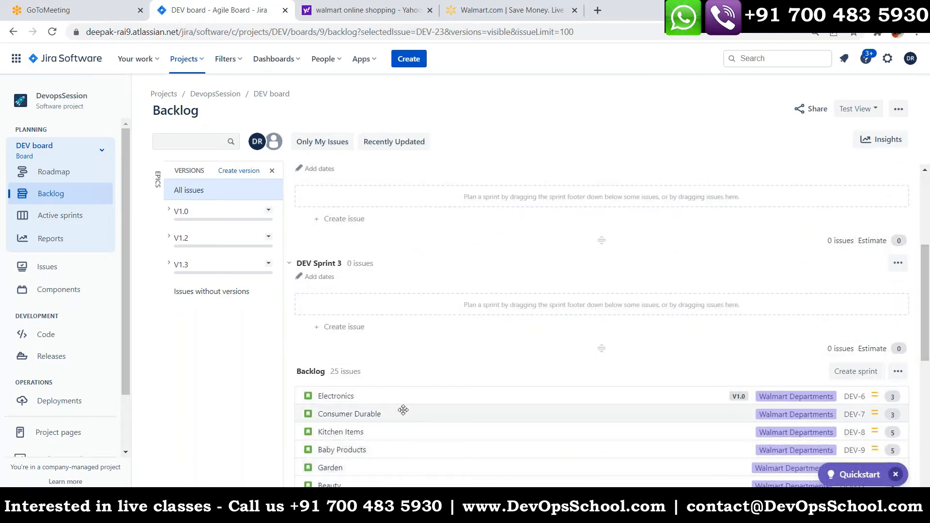
left_click_drag(414, 398, 415, 203)
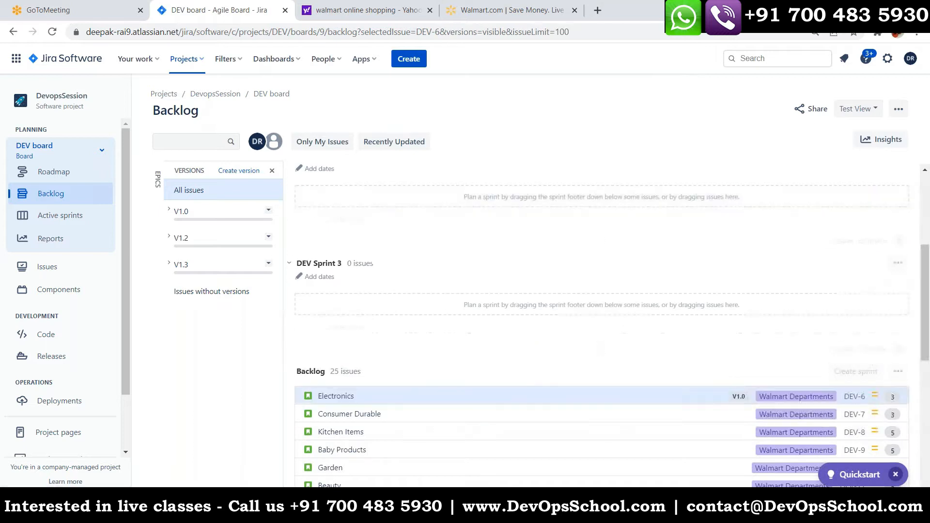
left_click_drag(358, 397, 405, 182)
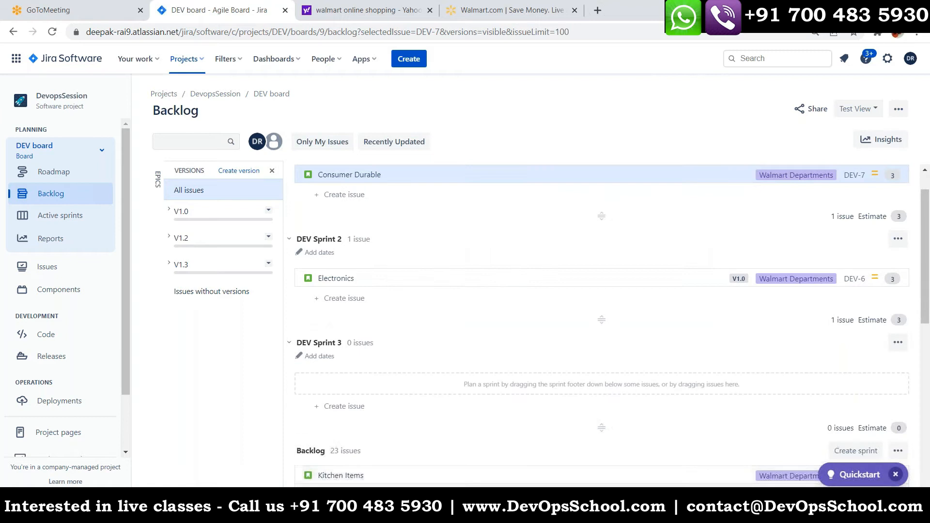
left_click_drag(363, 474, 387, 228)
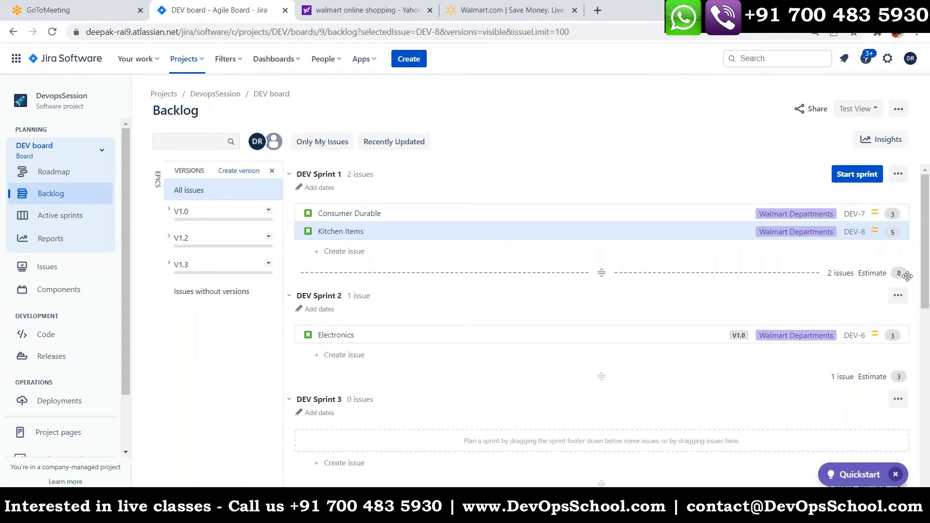
Move the Baby Products and Garden stories from the backlog into DEV Sprint 3, with Garden first.
left_click_drag(925, 256, 926, 284)
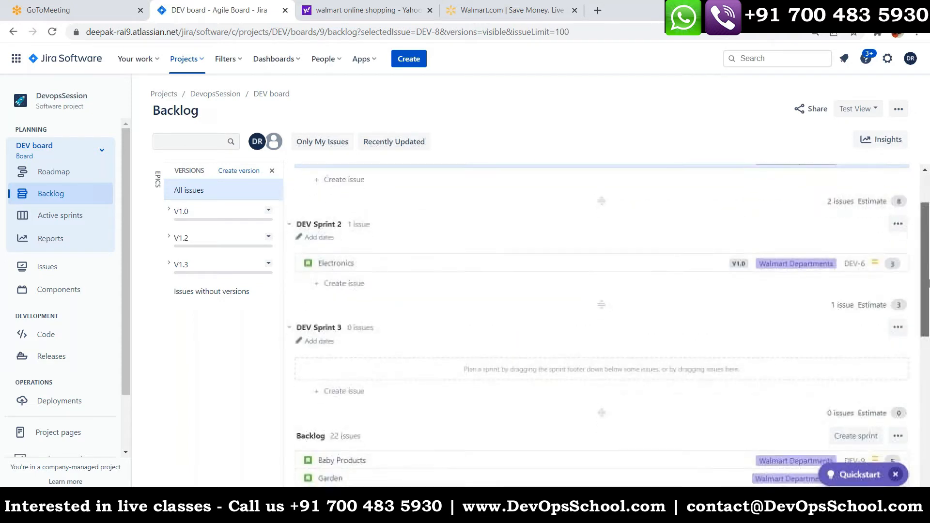
left_click_drag(382, 398, 391, 440)
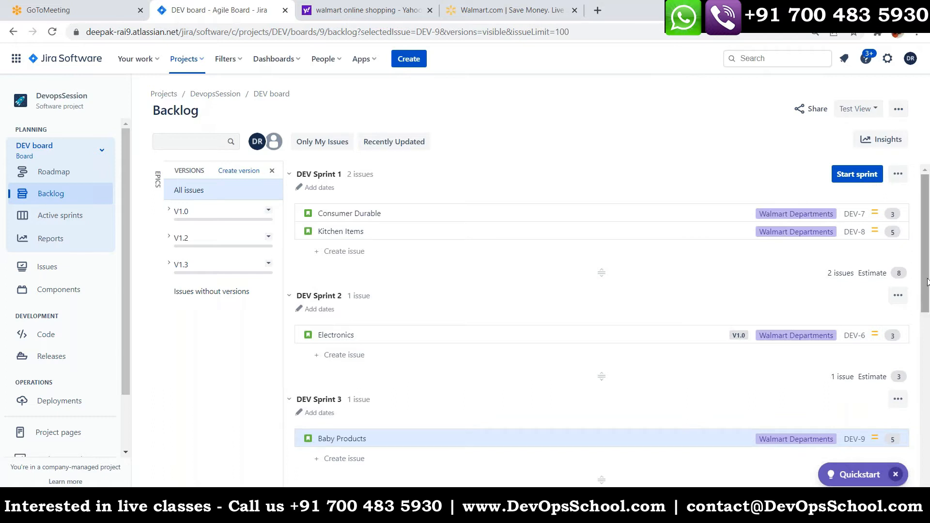
left_click_drag(928, 276, 927, 302)
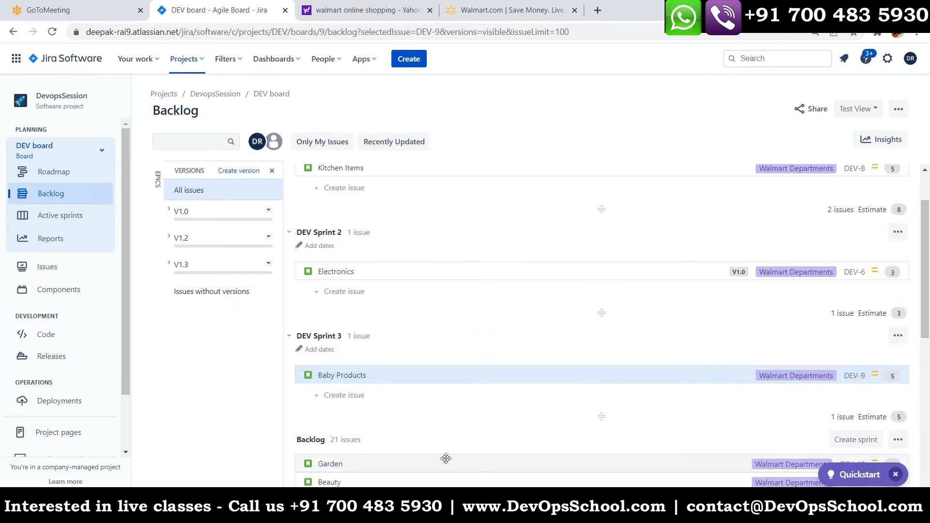
left_click_drag(437, 460, 445, 429)
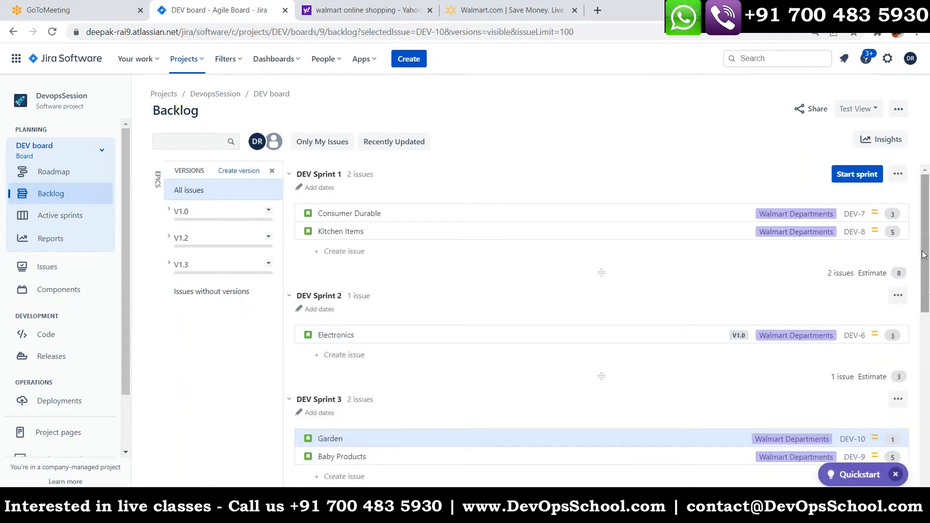
Move the Beauty story to the start of DEV Sprint 2 and the Clothing story into DEV Sprint 1 below Consumer Durable.
scroll(925, 256, "down", 3)
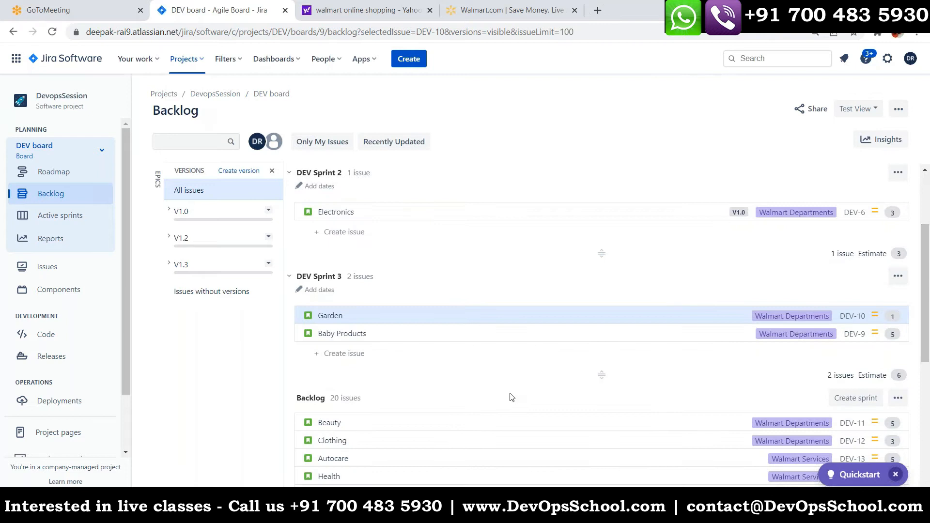
left_click_drag(391, 417, 401, 324)
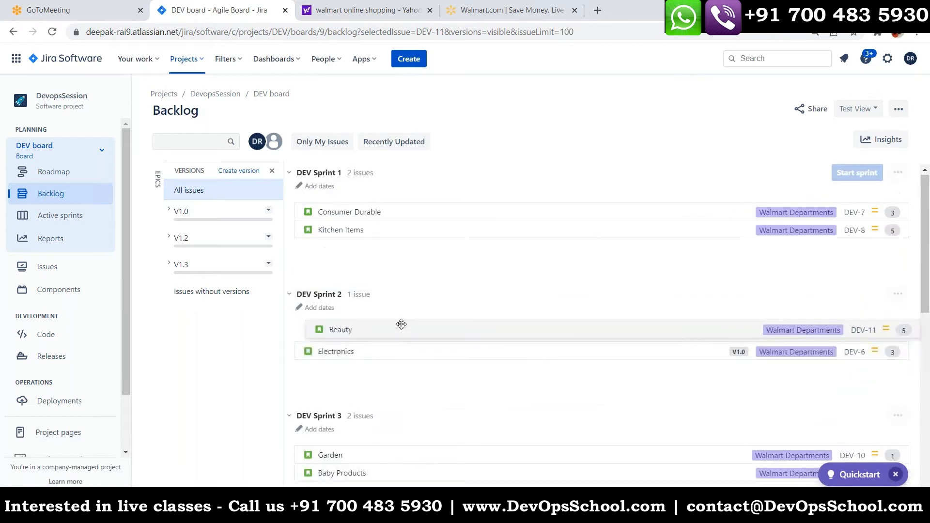
left_click_drag(927, 263, 929, 321)
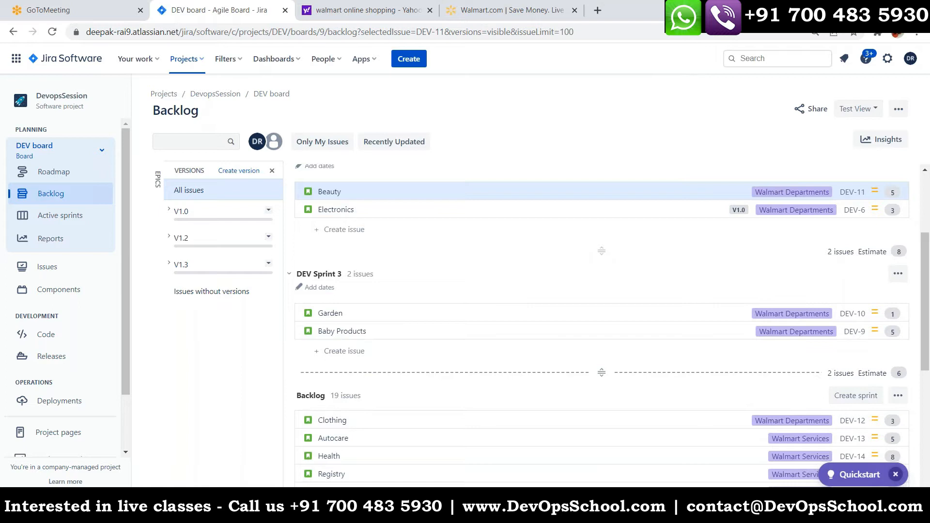
mouse_move(925, 278)
left_mouse_down()
mouse_move(926, 225)
mouse_move(929, 281)
left_mouse_up()
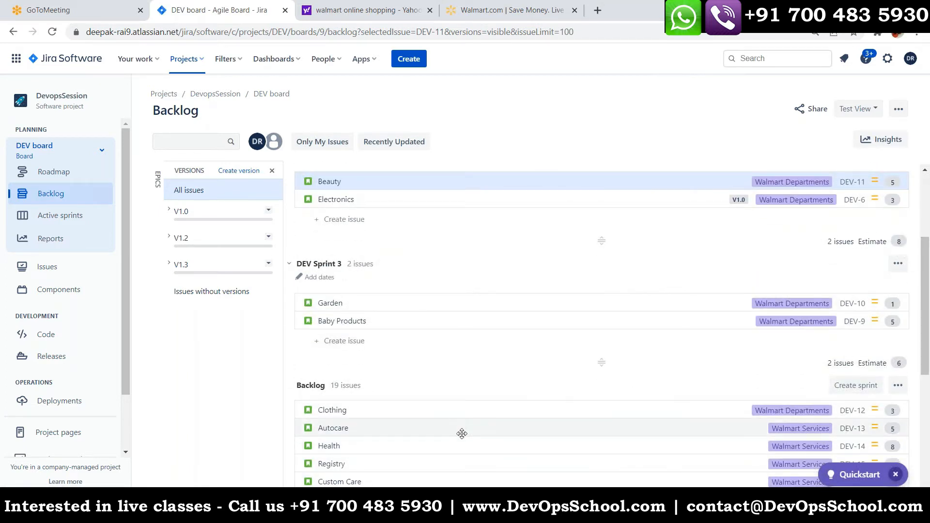
left_click_drag(466, 405, 491, 201)
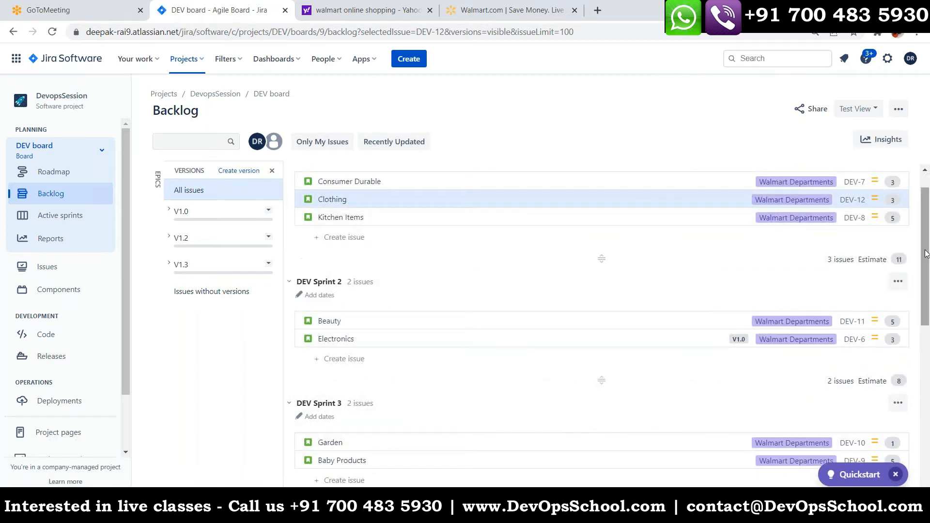
Move the Autocare story into DEV Sprint 1 below Clothing and the Health story into DEV Sprint 2 below Electronics.
scroll(927, 254, "down", 2)
left_click_drag(494, 464, 505, 248)
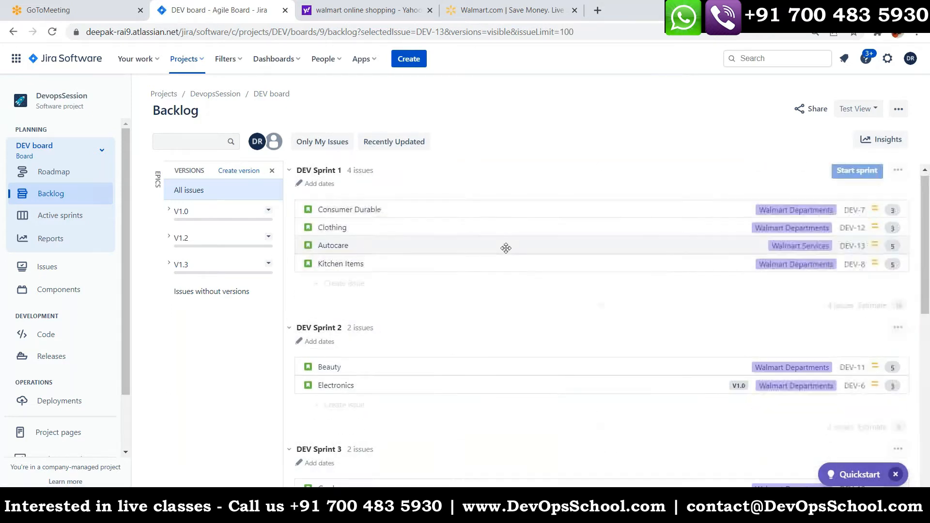
left_click_drag(926, 241, 929, 337)
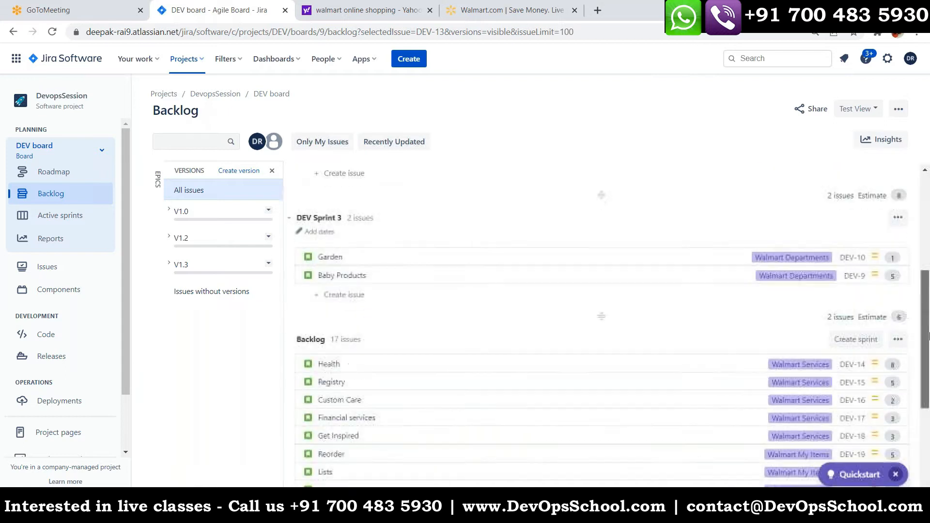
mouse_move(504, 372)
left_mouse_down()
mouse_move(492, 289)
mouse_move(503, 375)
left_mouse_up()
Move the Walmart Services Registry story (DEV-15) to the end of DEV Sprint 1 and Custom Care into DEV Sprint 2 above Health.
scroll(881, 328, "down", 2)
left_click_drag(438, 429, 448, 214)
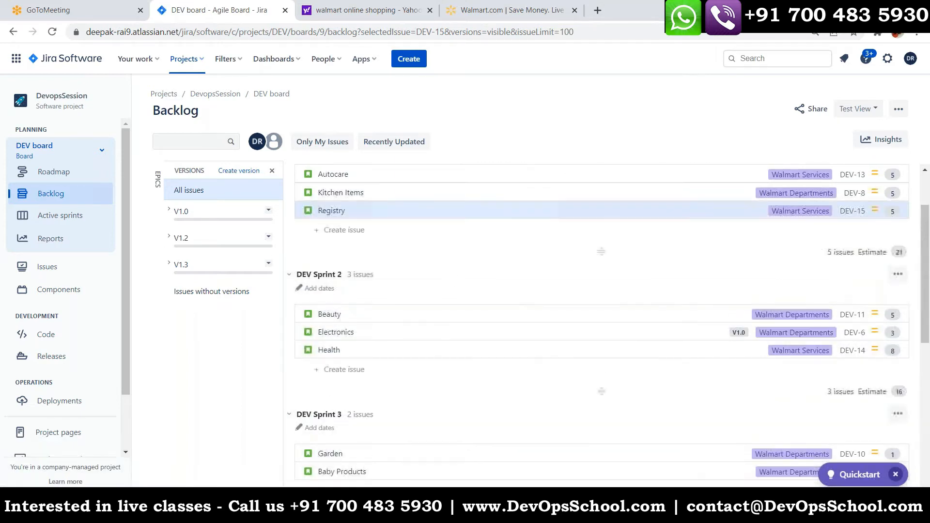
left_click_drag(922, 254, 922, 302)
mouse_move(369, 445)
left_mouse_down()
mouse_move(390, 285)
mouse_move(380, 363)
left_mouse_up()
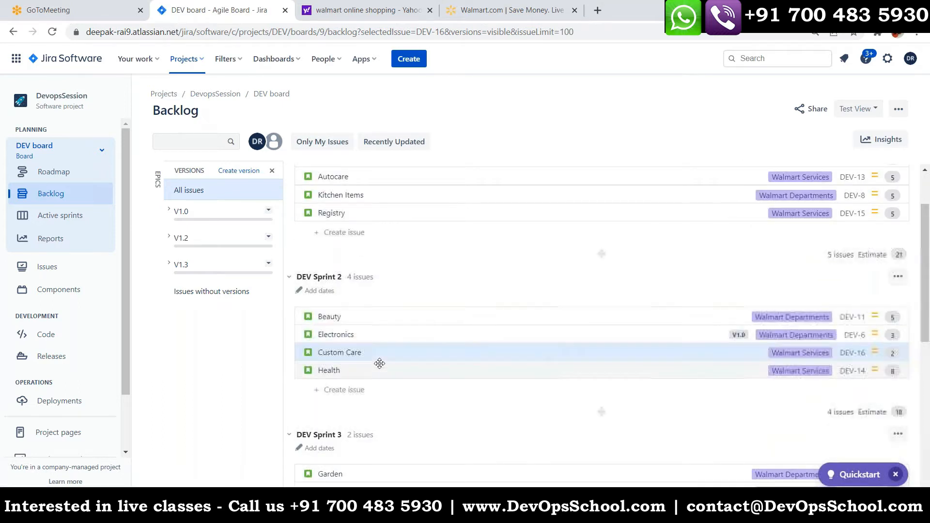
Move the Get Inspired story to the end of DEV Sprint 2 and the Lists story to the start of DEV Sprint 3.
left_click_drag(925, 272, 928, 356)
mouse_move(409, 409)
left_mouse_down()
mouse_move(420, 326)
mouse_move(425, 393)
mouse_move(421, 317)
left_mouse_up()
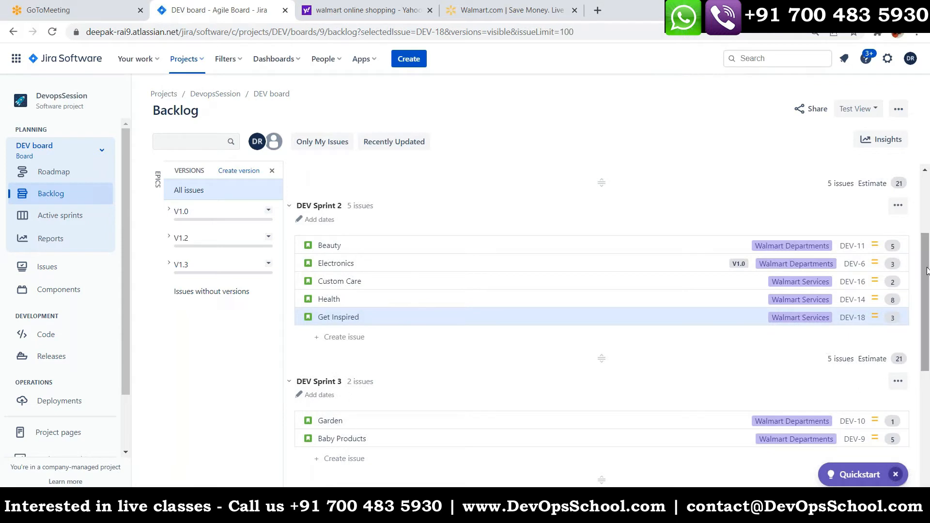
left_click_drag(927, 271, 926, 342)
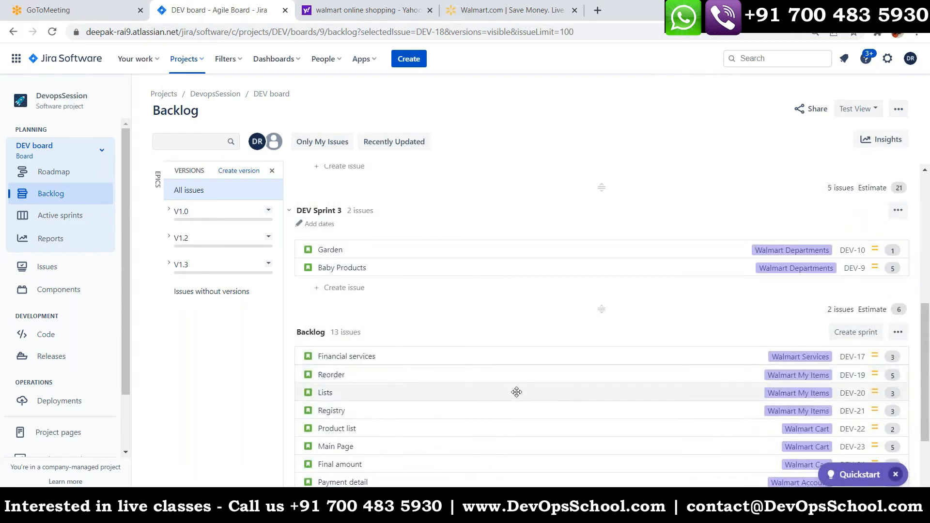
left_click_drag(397, 395, 402, 359)
scroll(403, 405, "down", 3)
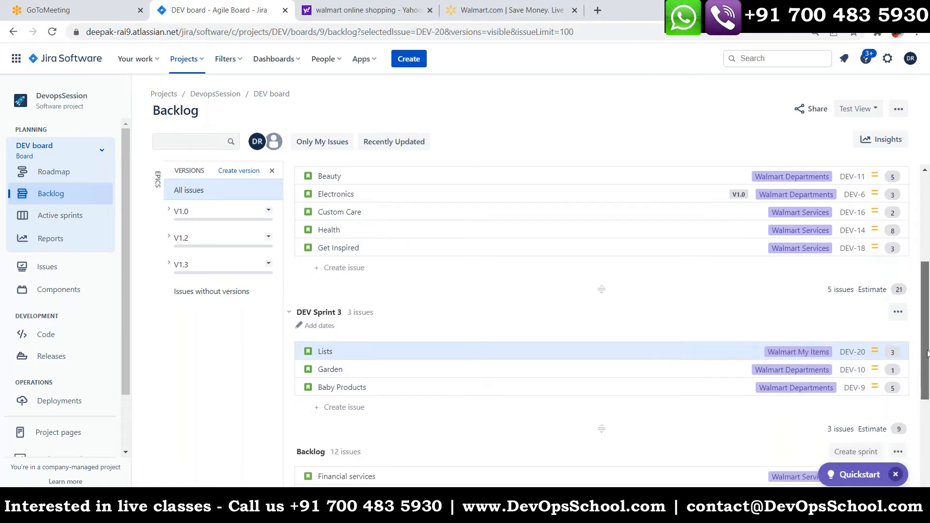
Move the Financial services story into DEV Sprint 3 below Lists, and Reorder and Registry (DEV-21) to the start of that sprint.
mouse_move(405, 380)
left_mouse_down()
mouse_move(401, 342)
mouse_move(402, 368)
left_mouse_up()
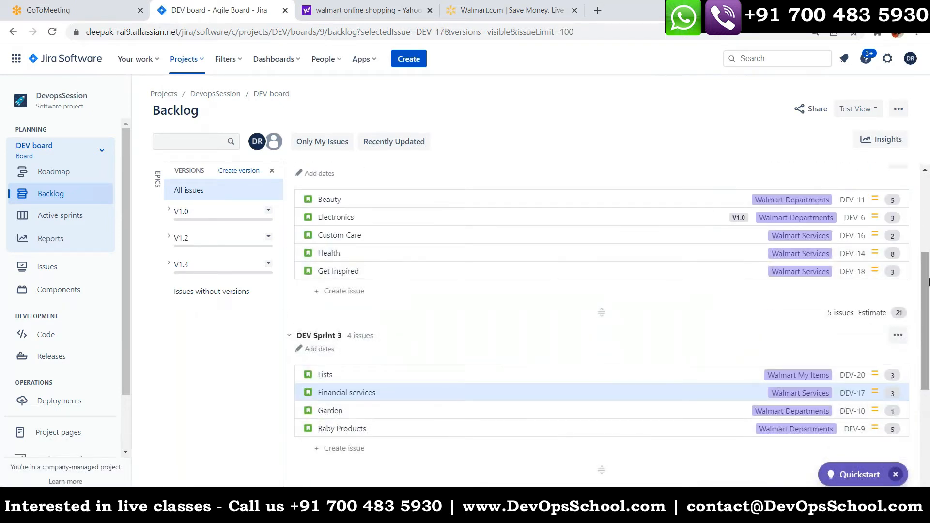
scroll(928, 337, "down", 3)
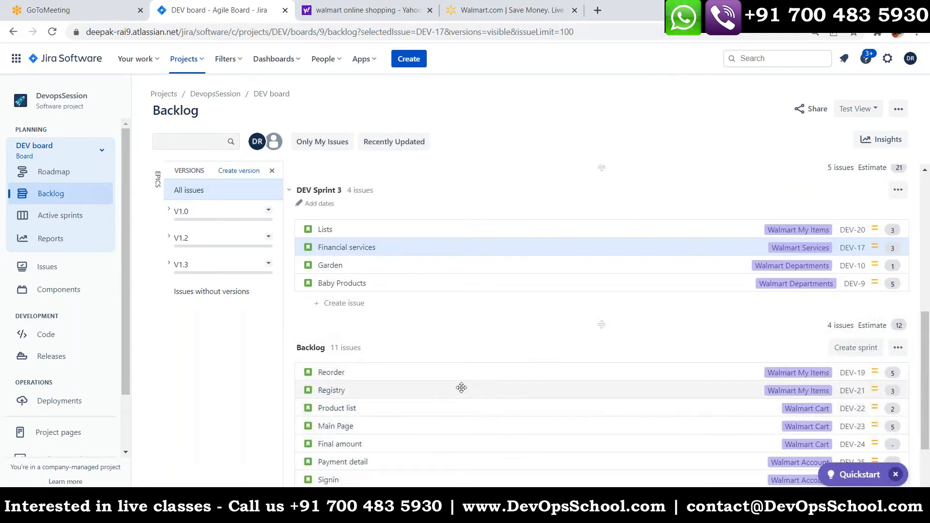
left_click_drag(448, 379, 448, 350)
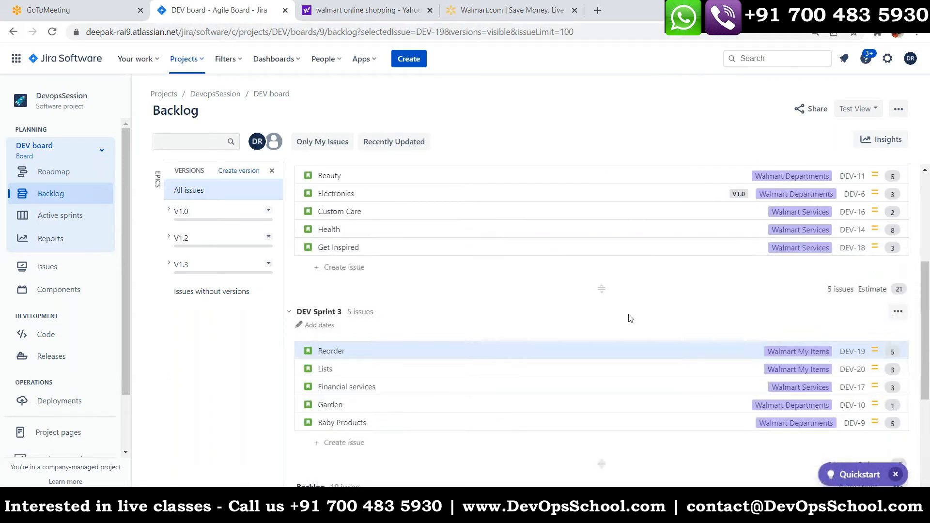
scroll(925, 304, "down", 4)
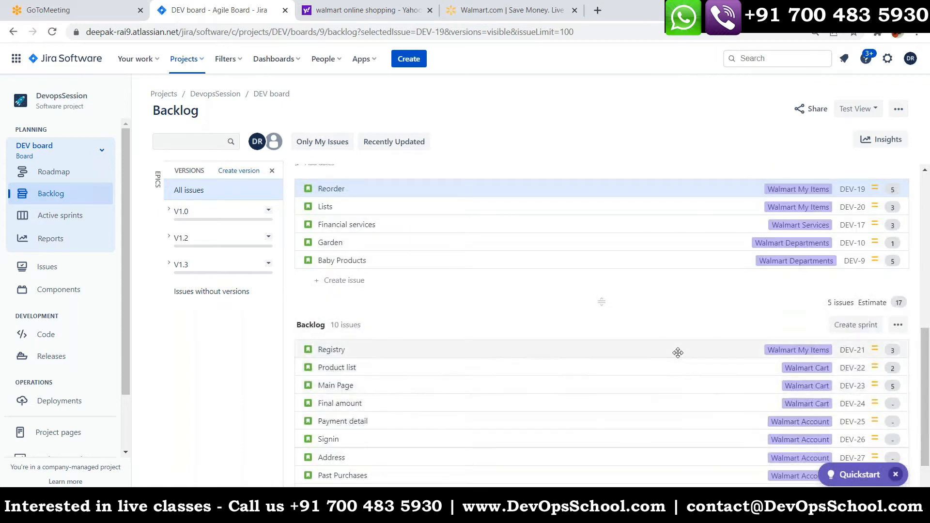
left_click_drag(404, 354, 413, 332)
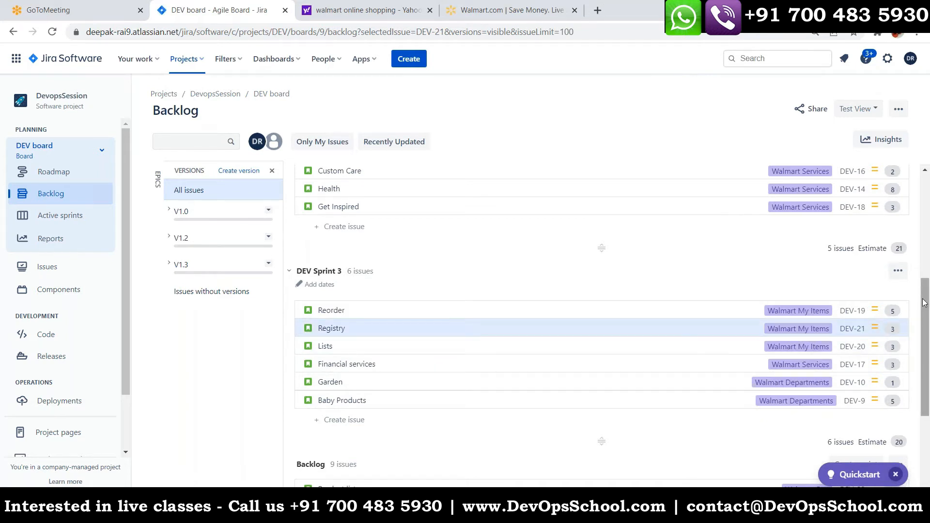
Move the Product list story into DEV Sprint 3 above Baby Products and the Main Page story into DEV Sprint 2 below Beauty.
scroll(924, 302, "down", 3)
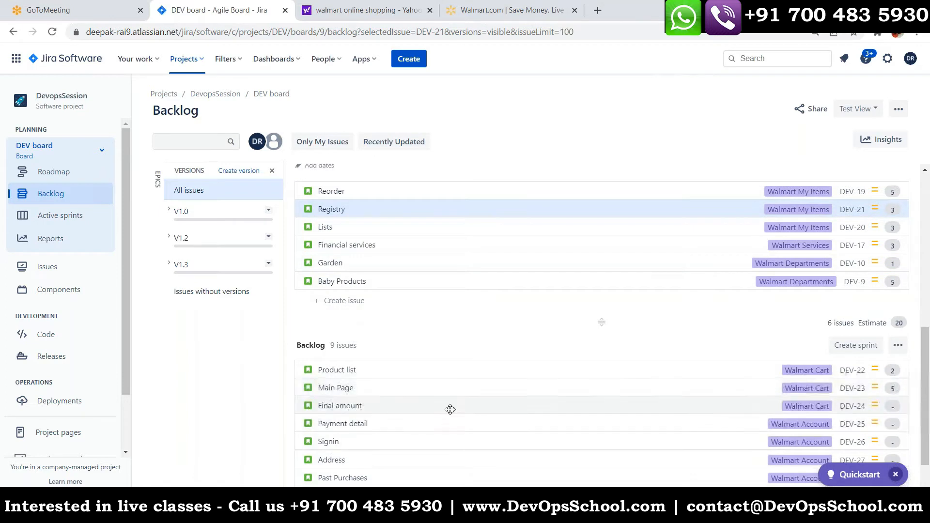
left_click_drag(390, 369, 408, 304)
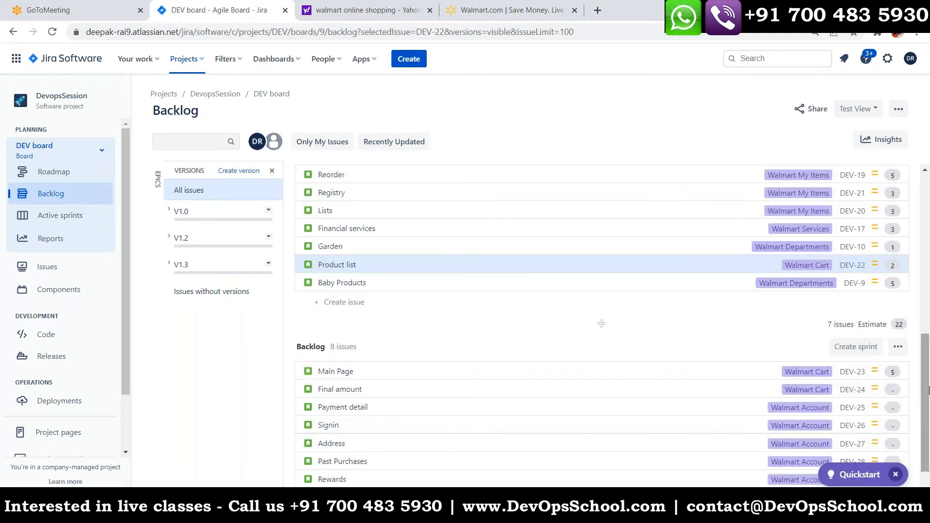
mouse_move(542, 376)
left_mouse_down()
mouse_move(551, 189)
mouse_move(603, 182)
mouse_move(571, 141)
mouse_move(557, 350)
mouse_move(540, 418)
left_mouse_up()
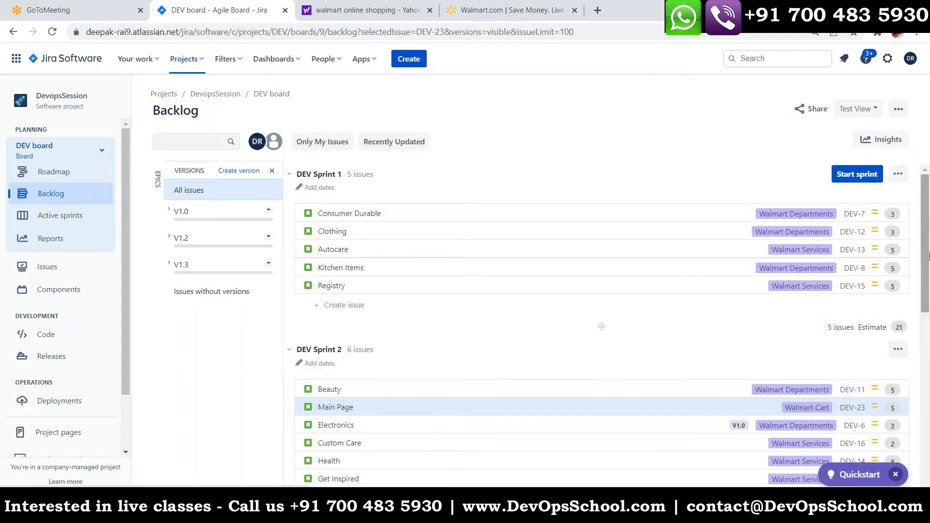
Set the story points of the Final amount story (DEV-24) in the backlog to 5.
left_click_drag(928, 253, 929, 430)
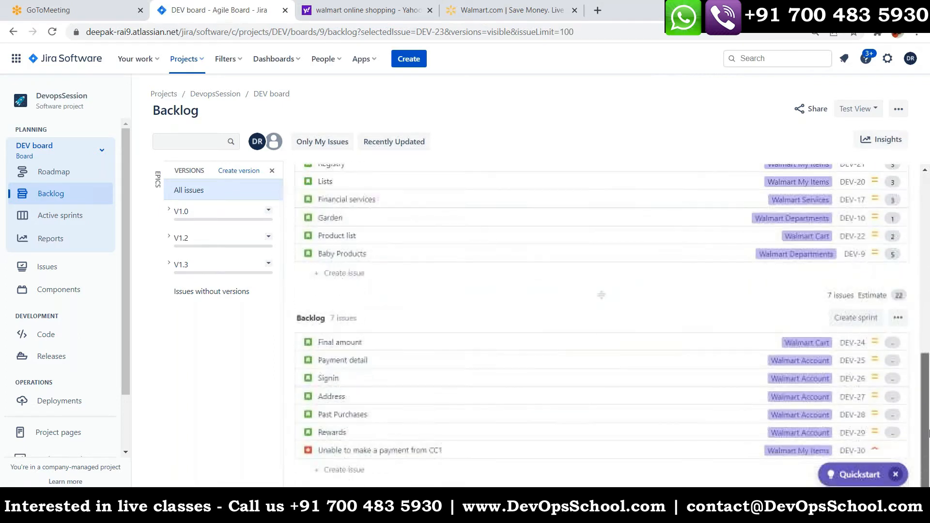
left_click(581, 347)
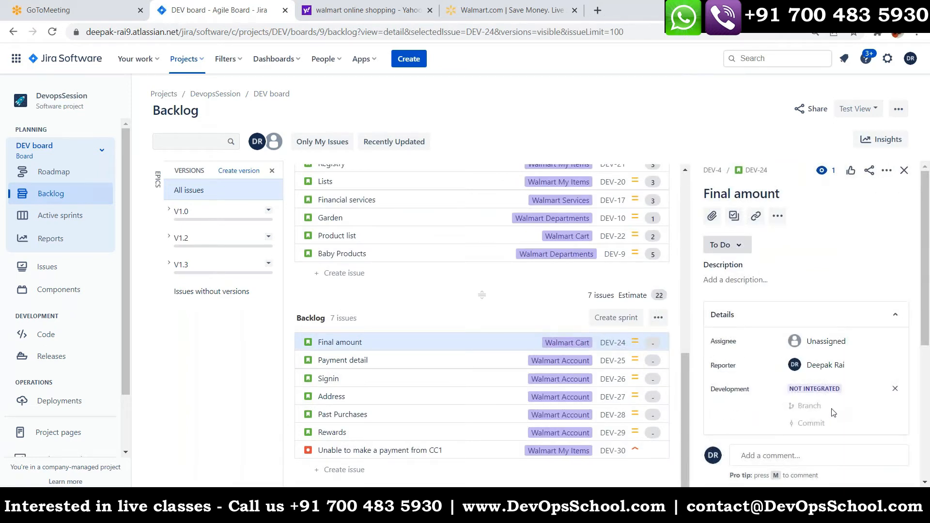
left_click_drag(928, 297, 929, 370)
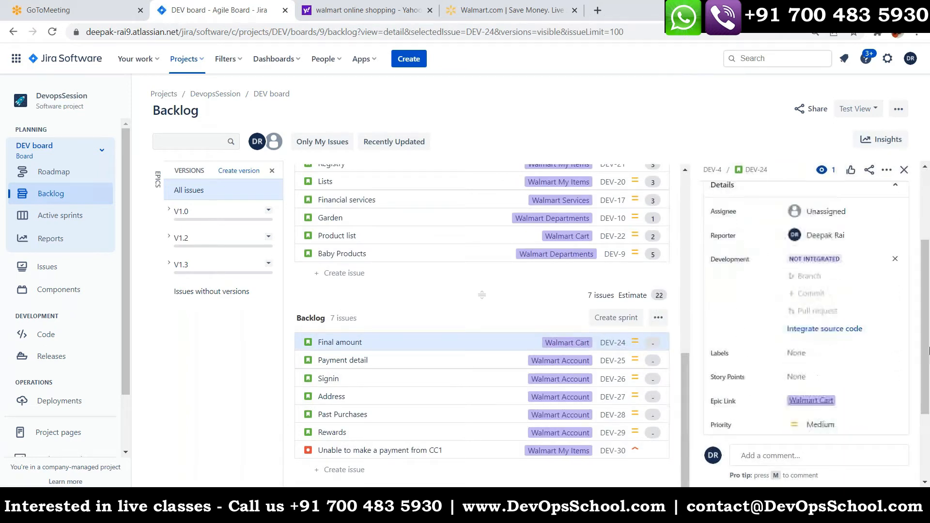
left_click(793, 377)
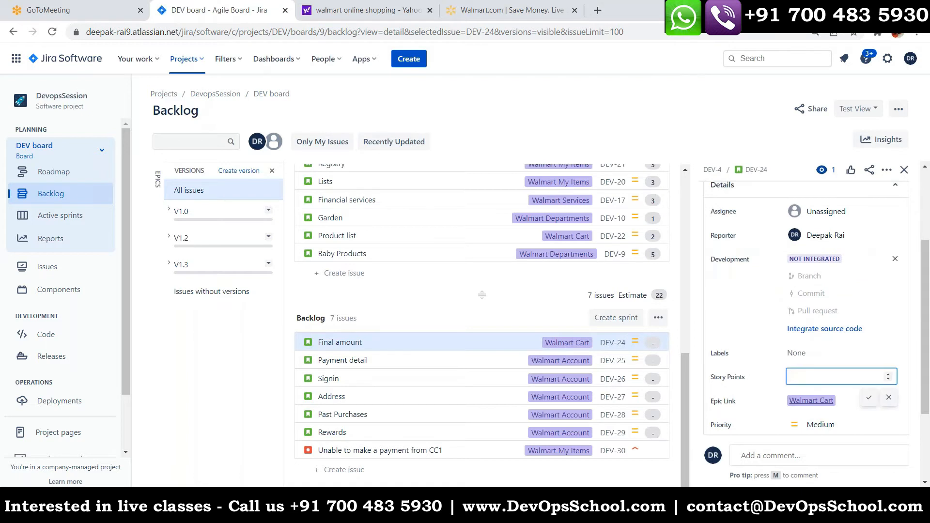
type("5")
key("Return")
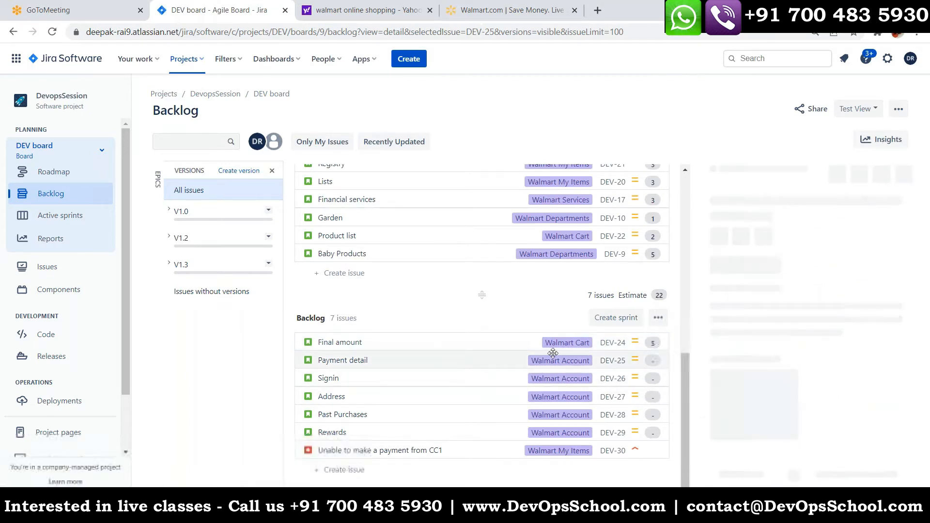
Set the story points of the Payment detail story (DEV-25) to 5.
left_click(482, 362)
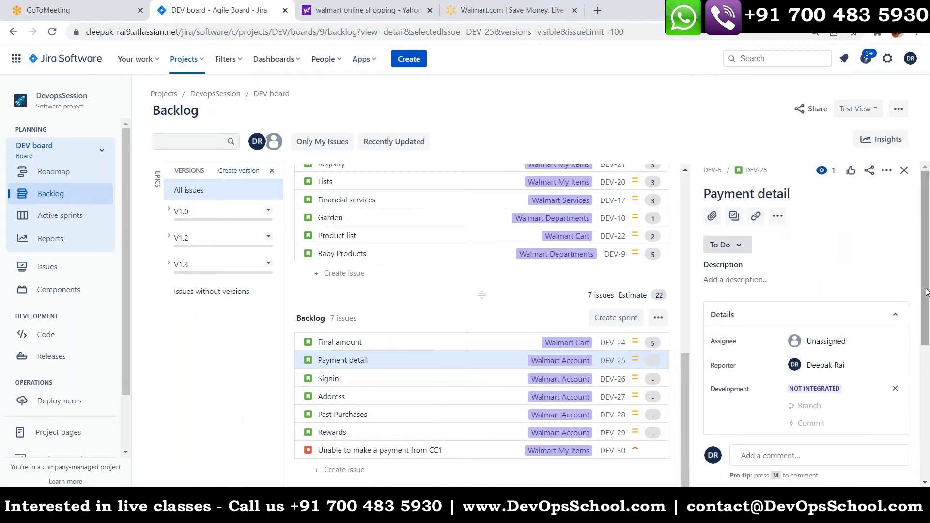
scroll(928, 334, "down", 2)
scroll(928, 335, "down", 1)
left_click(814, 378)
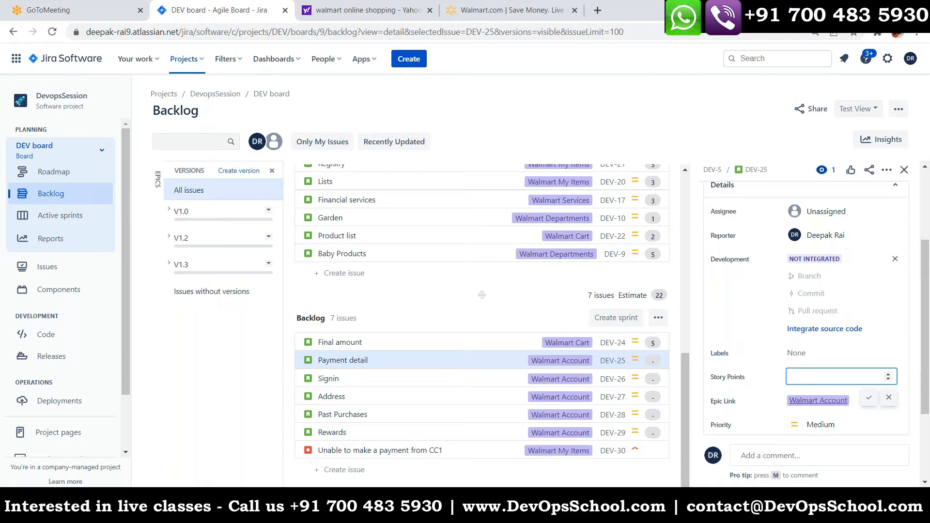
type("5")
left_click(869, 397)
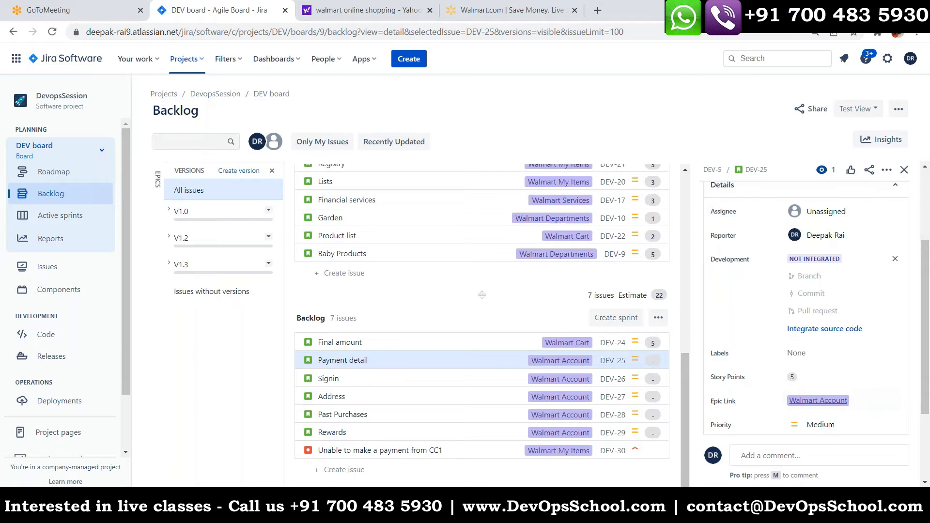
Set the story points of the Signin story (DEV-26) to 5.
left_click(459, 378)
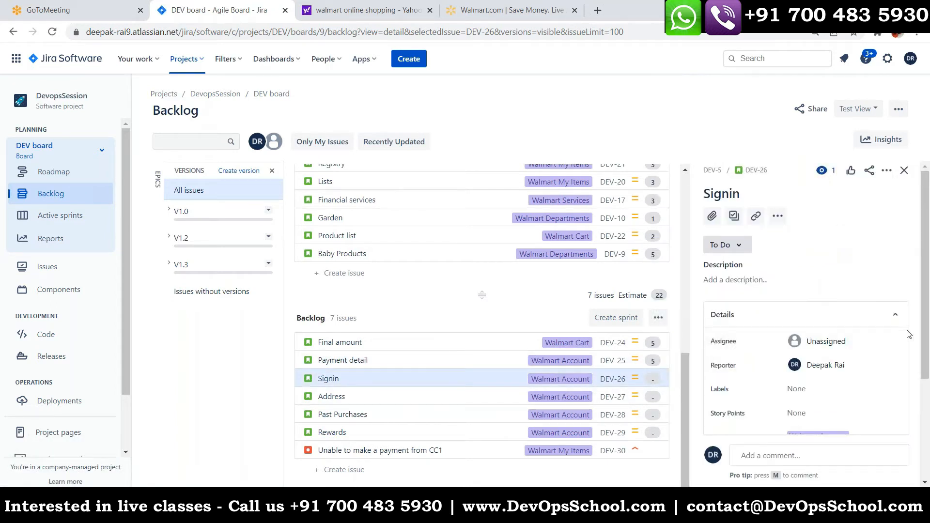
scroll(925, 346, "down", 3)
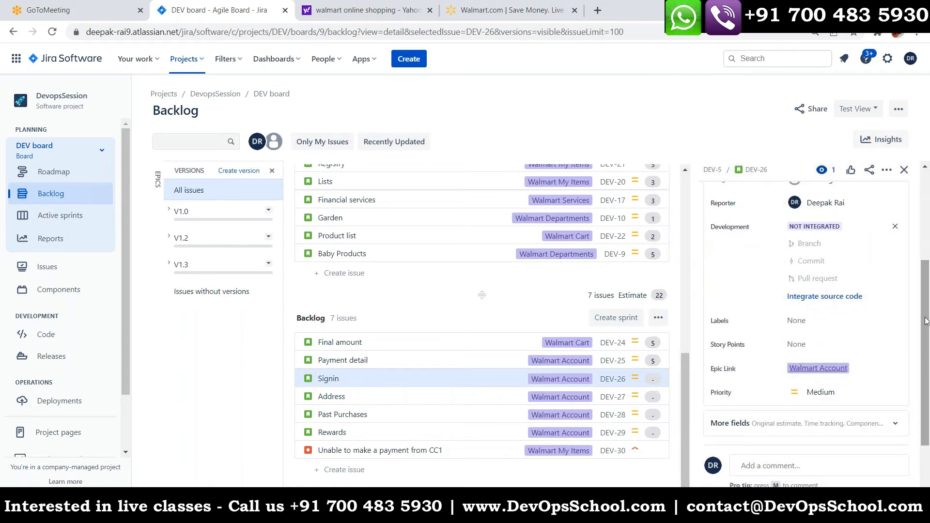
scroll(819, 322, "down", 2)
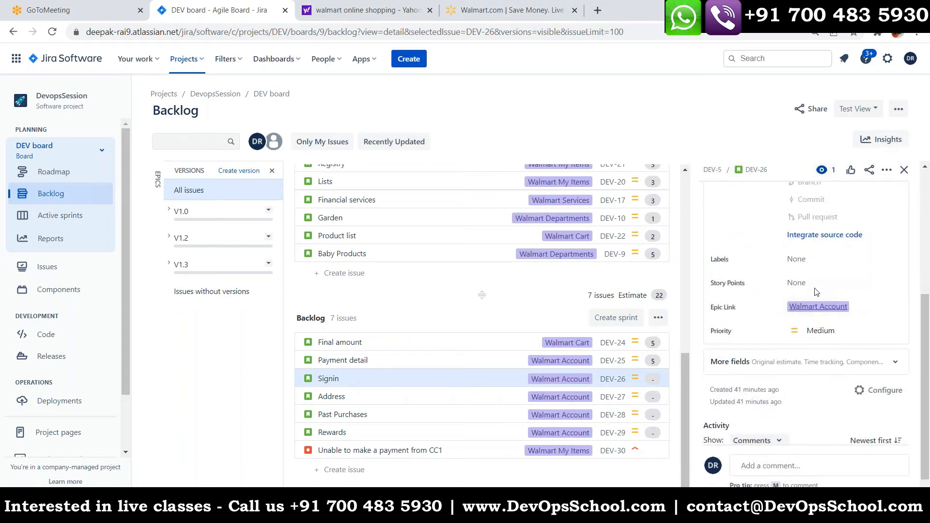
left_click(816, 290)
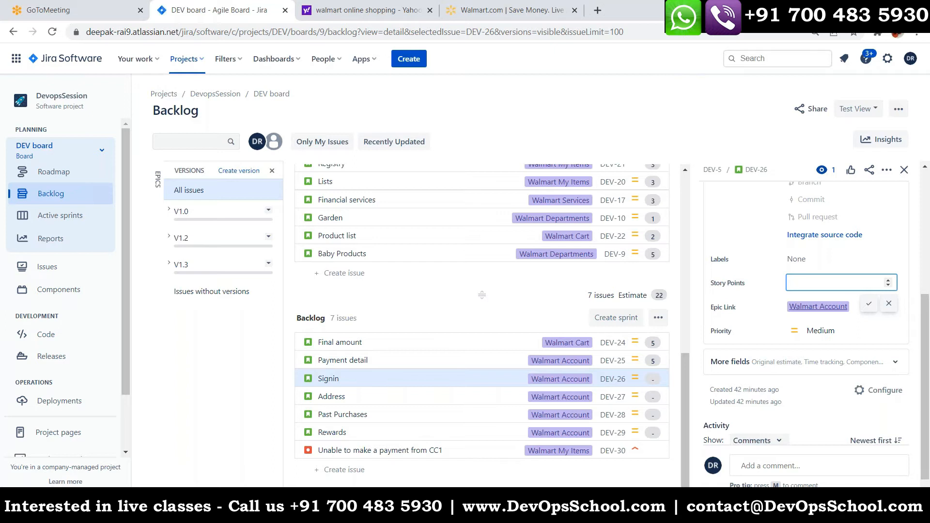
type("5")
key("Return")
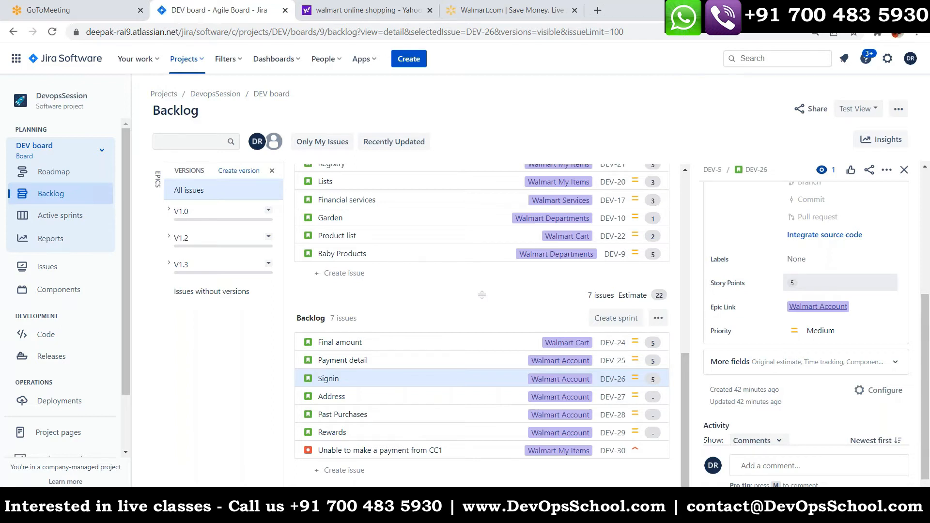
Set the story points of the Address story (DEV-27) to 2.
left_click(448, 396)
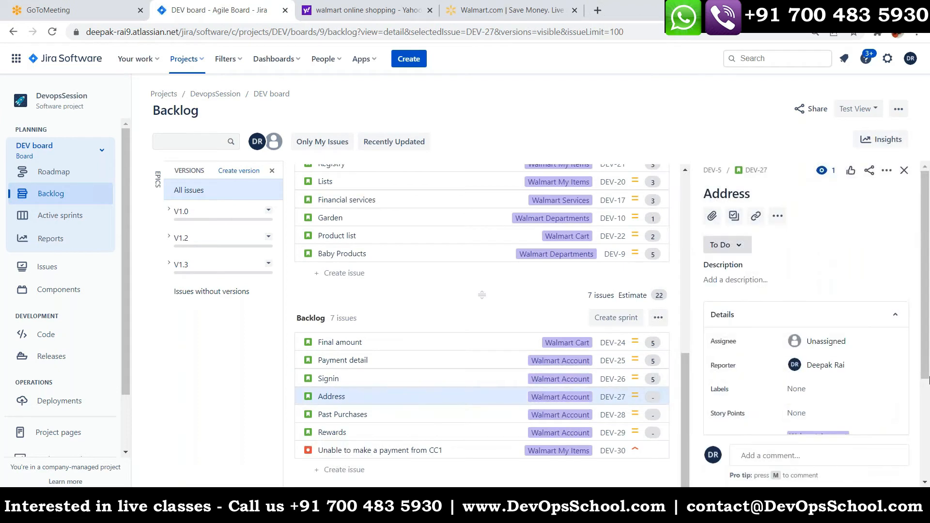
left_click_drag(927, 305, 927, 402)
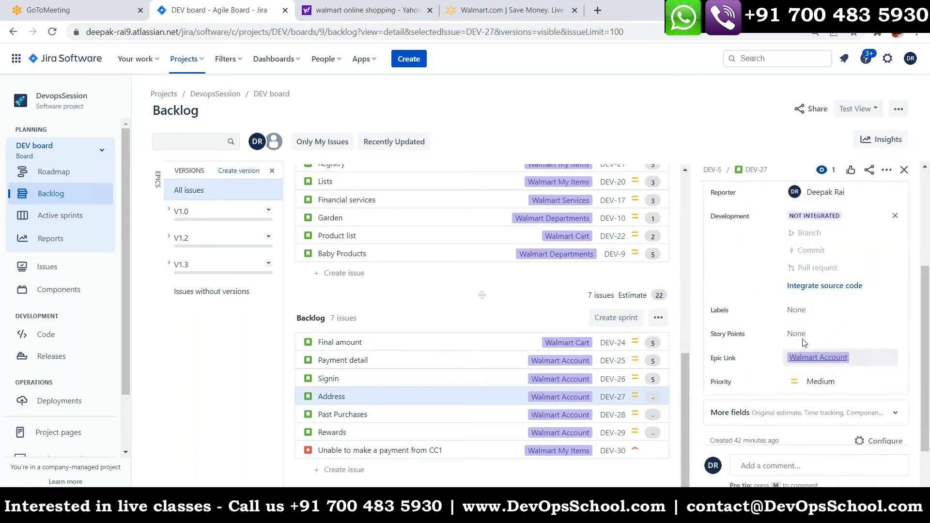
left_click(840, 334)
type("2")
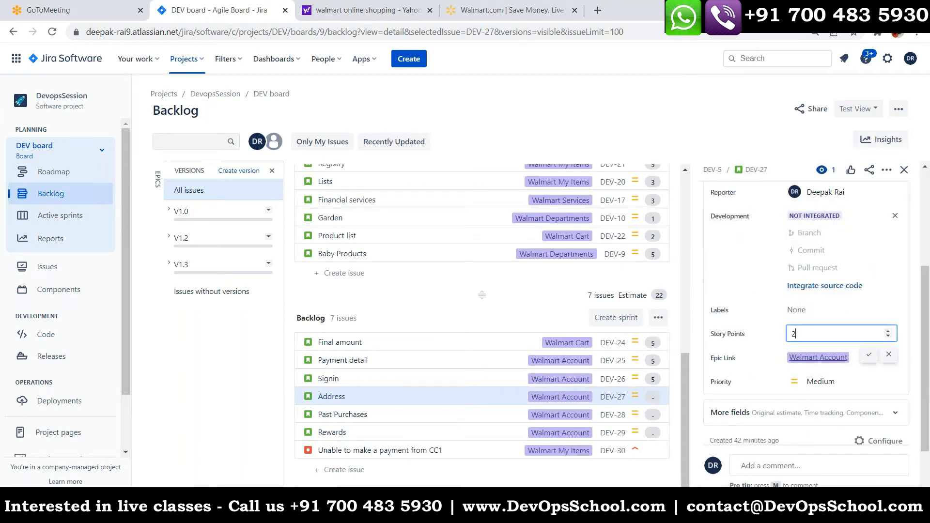
key("Return")
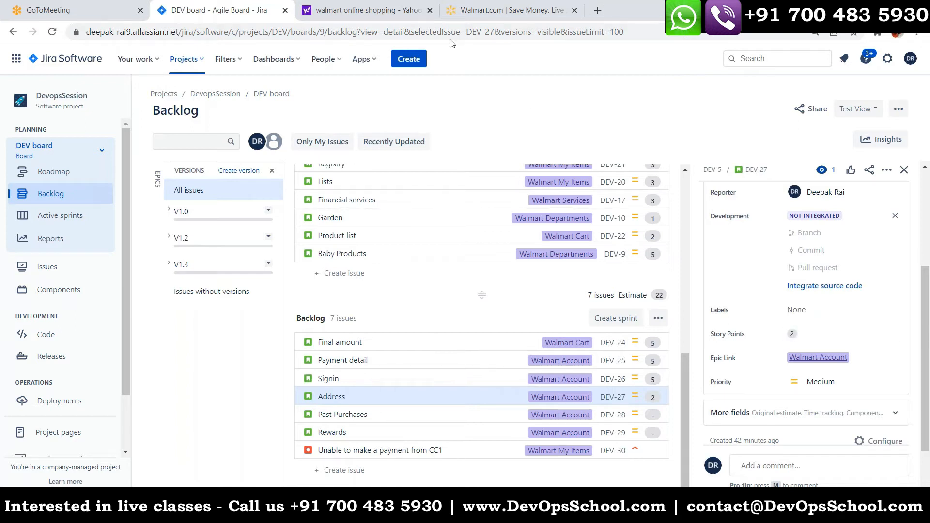
Move the Final amount story into DEV Sprint 2 below Electronics and the Payment detail story into DEV Sprint 1 below Clothing.
left_click_drag(686, 388, 697, 352)
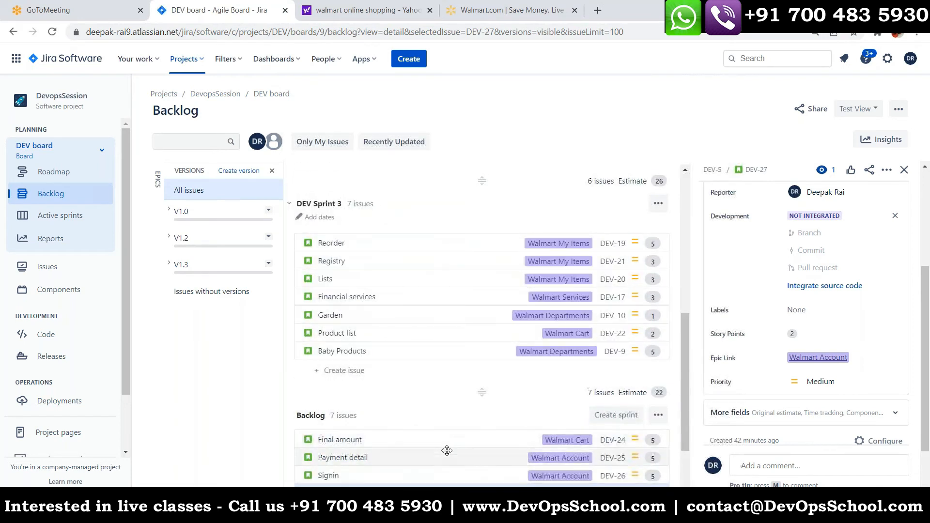
left_click_drag(435, 442, 438, 238)
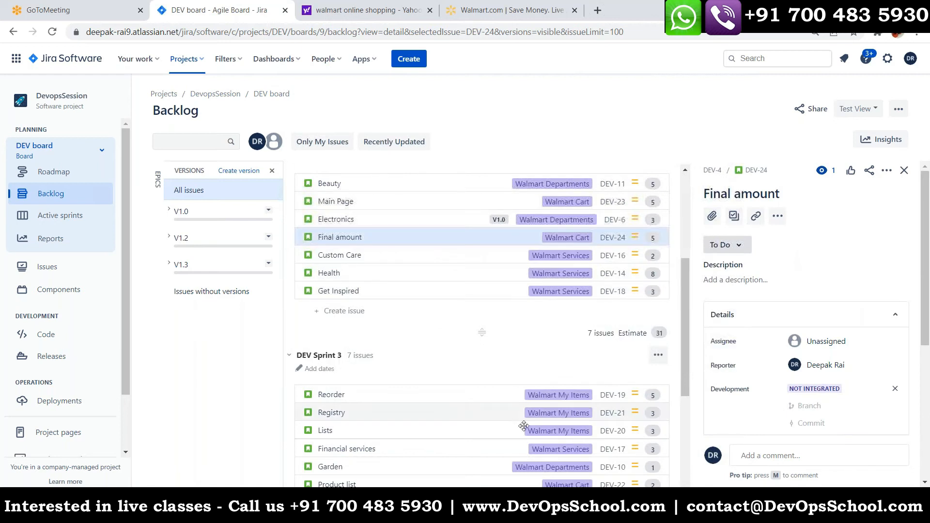
scroll(683, 341, "down", 4)
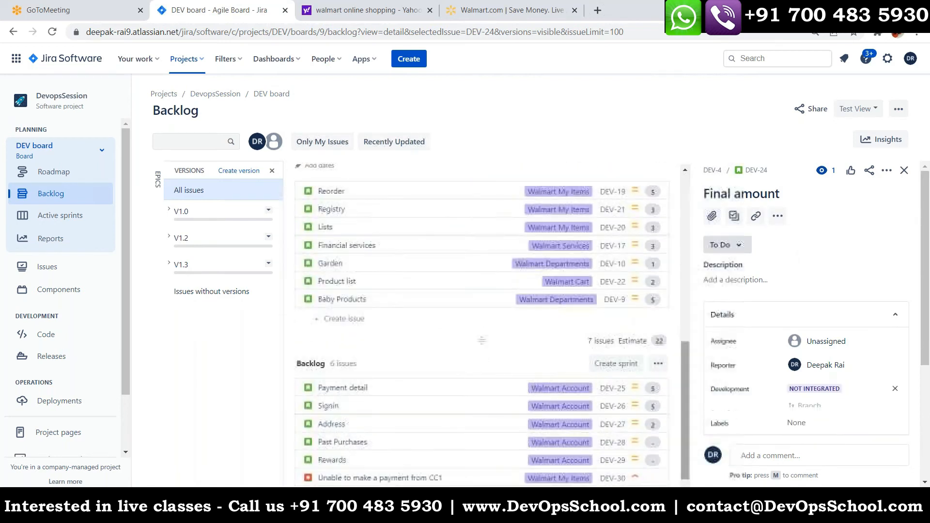
left_click_drag(465, 389, 488, 252)
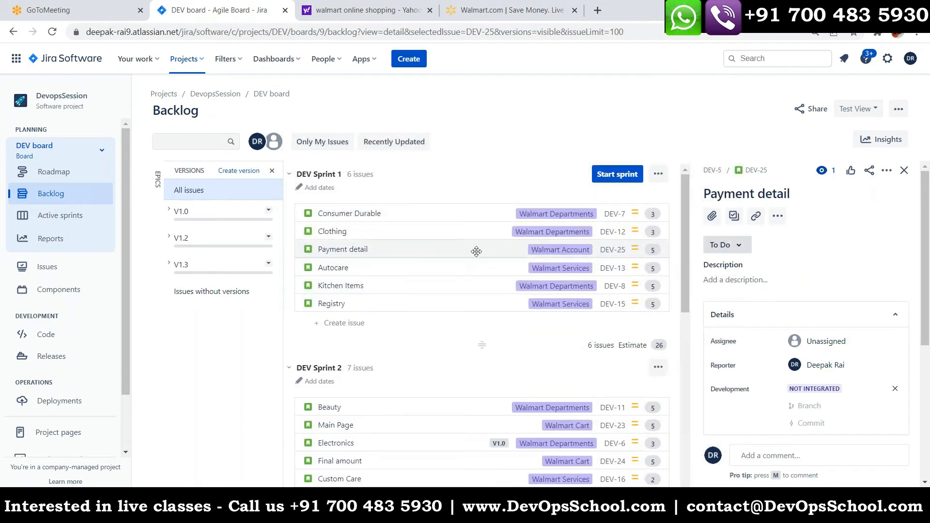
Move the Signin story into DEV Sprint 3 below Reorder and the Address story to that sprint's start, and close the issue details.
left_click_drag(687, 220, 710, 332)
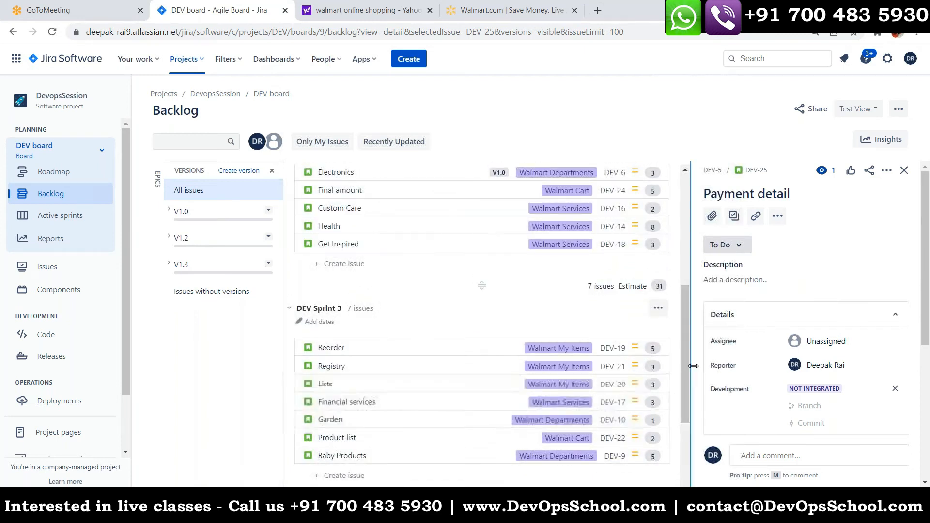
scroll(687, 361, "down", 3)
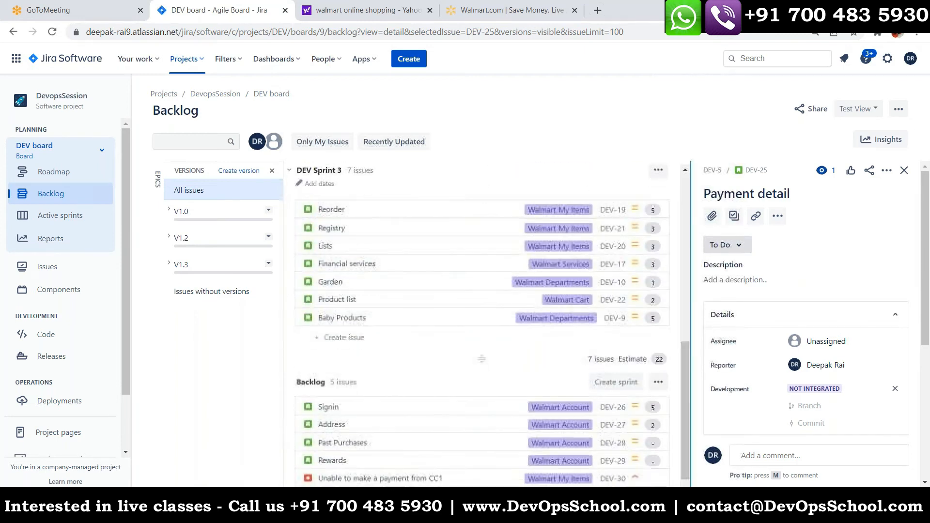
left_click_drag(414, 408, 416, 350)
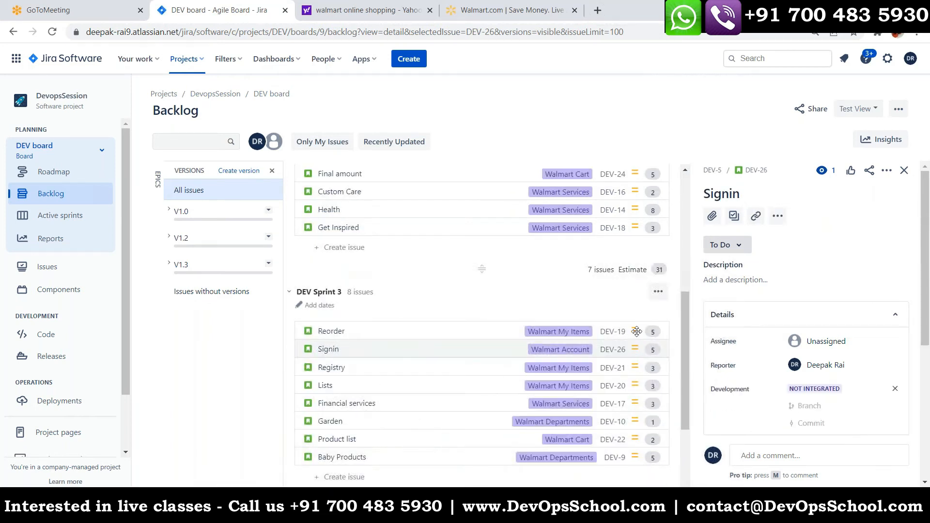
scroll(689, 316, "down", 3)
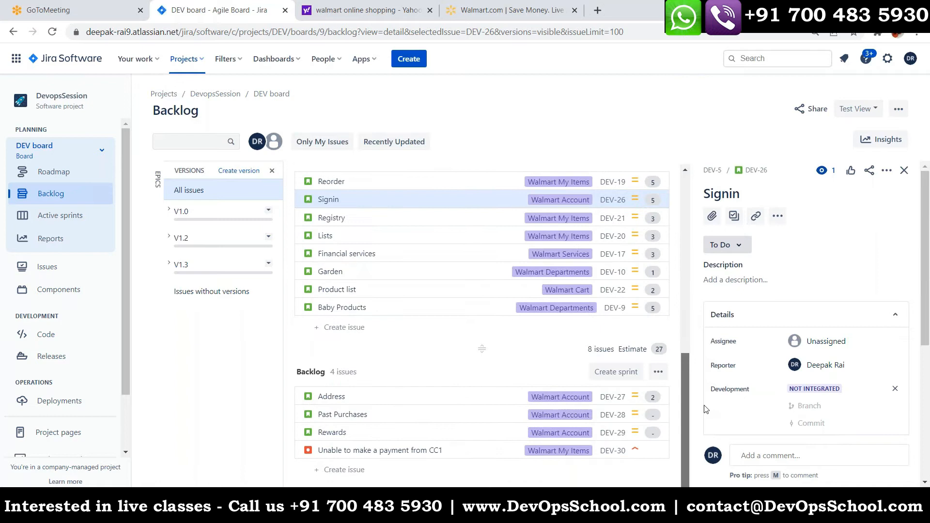
left_click_drag(476, 397, 473, 321)
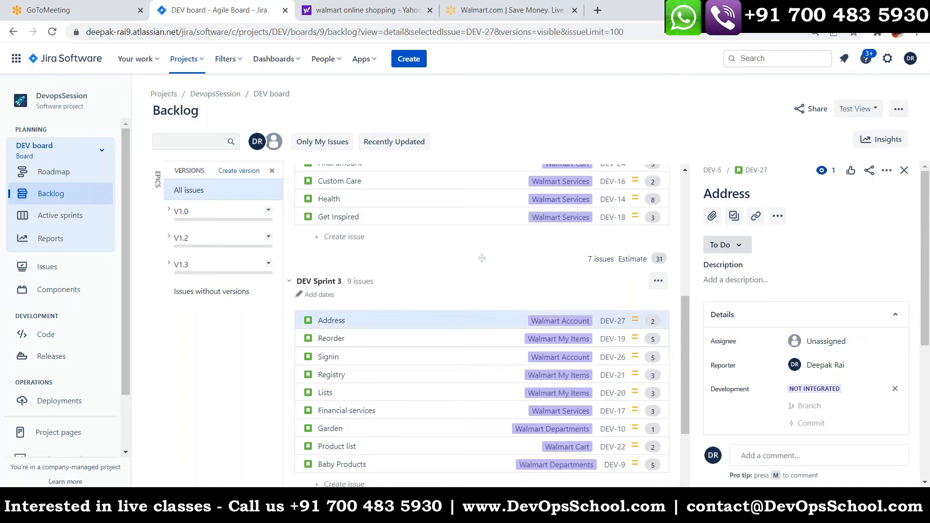
left_click(903, 170)
mouse_move(927, 321)
left_mouse_down()
mouse_move(929, 201)
mouse_move(929, 386)
mouse_move(928, 203)
mouse_move(928, 363)
mouse_move(924, 335)
left_mouse_up()
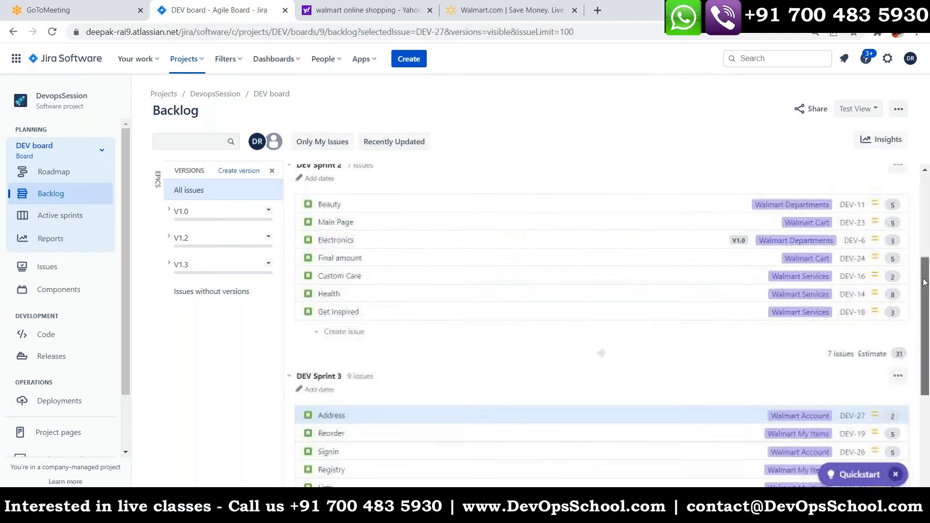
Switch to Notepad and add the lines "10", "5days" and "8hrs-2hrs = 6hrs*5=" below the task notes.
scroll(924, 191, "up", 5)
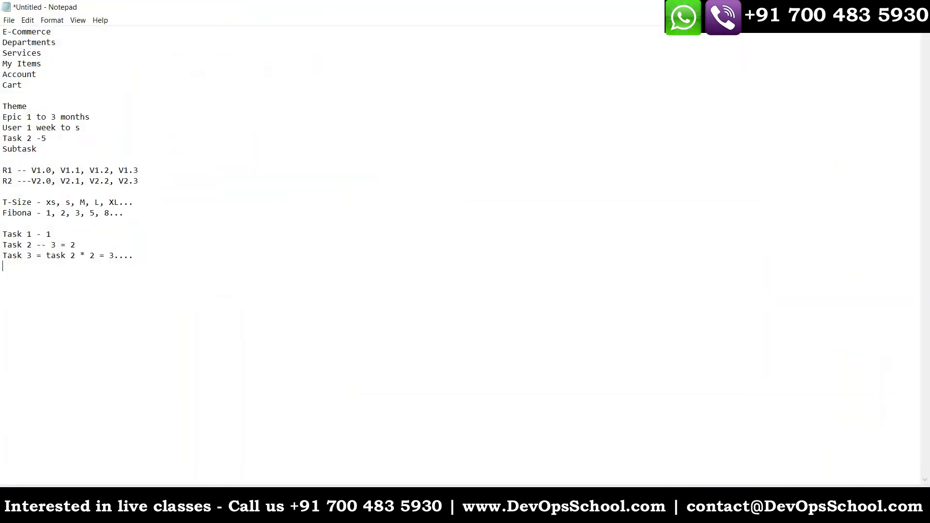
key("Return")
key("Return")
type("10 ")
type("5")
type("days")
type("8hrs")
type("-")
type("2hrs")
type(" =")
type("6hrs")
type("*5=")
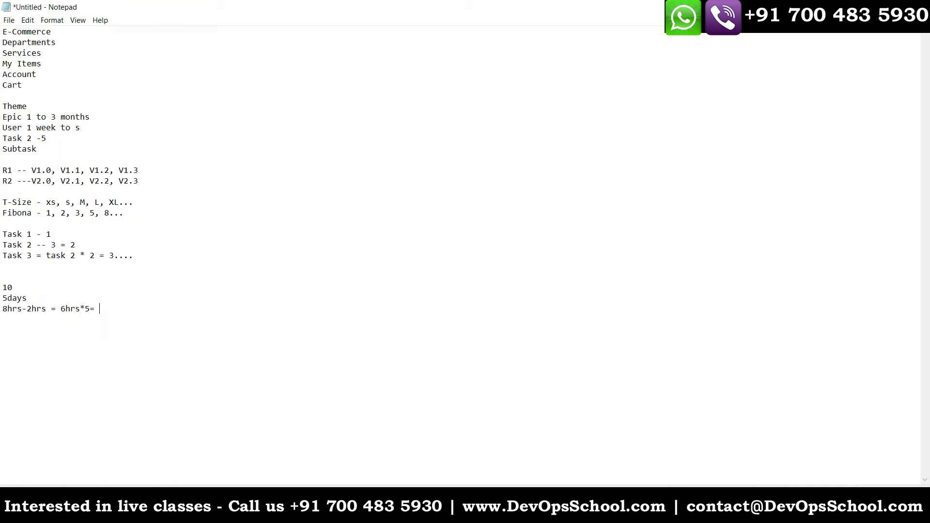
Complete the hours calculation in the notes with "30hrs=60hrs = 600".
type(" 3o")
key("BackSpace")
type("0hrs")
type("=6")
key("BackSpace")
type("o")
key("BackSpace")
type("0hrs")
type("= 6000")
key("BackSpace")
Check the DEV Sprint 1 estimate in the Jira backlog and add the line "26*4= 104" to the Notepad notes.
key("alt+Tab")
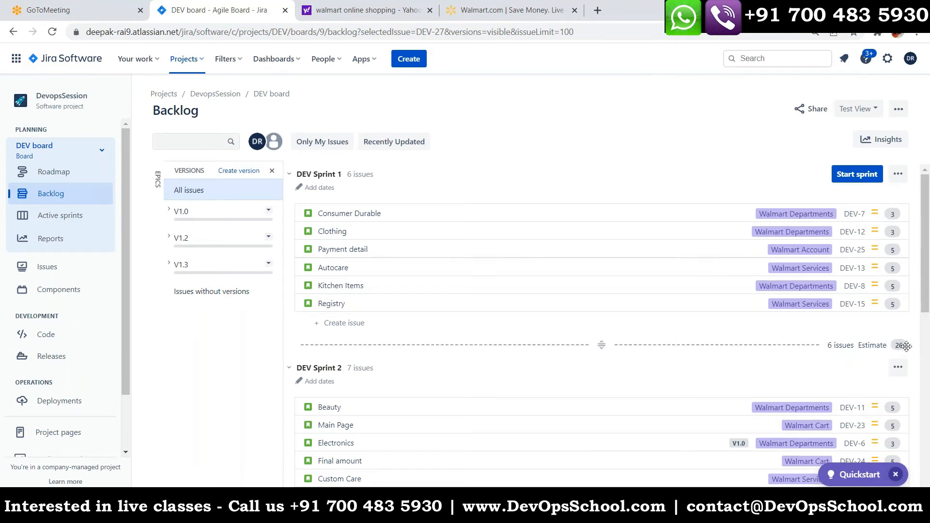
mouse_move(897, 347)
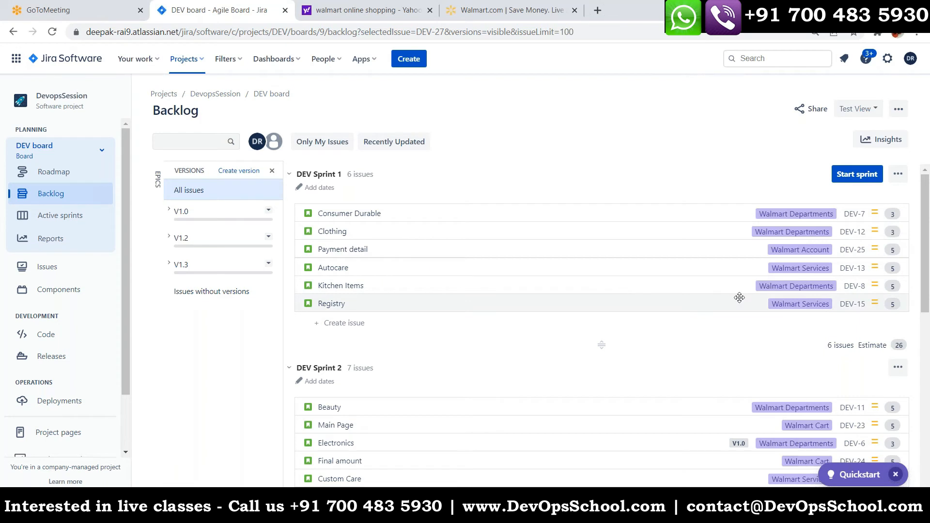
key("alt+Tab")
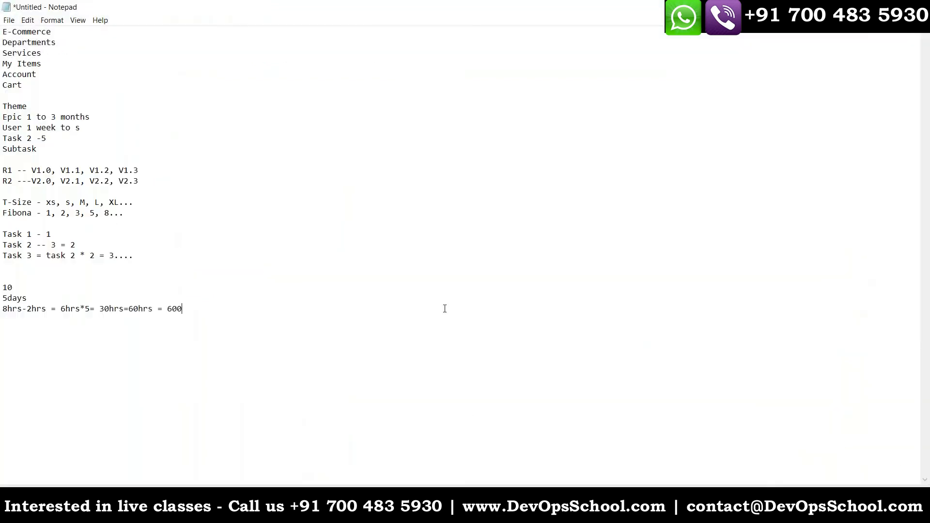
left_click_drag(168, 309, 187, 309)
left_click(194, 310)
type("26*")
type("4= 128")
key("BackSpace")
key("BackSpace")
type("04")
Compare the results of the two hour calculations in the Notepad notes and return to the Jira backlog.
key("alt+Tab")
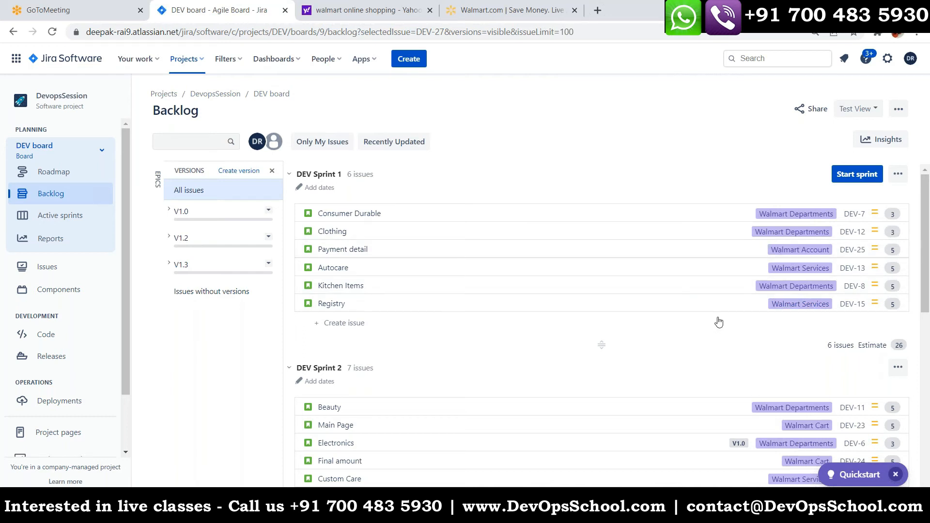
key("alt+Tab")
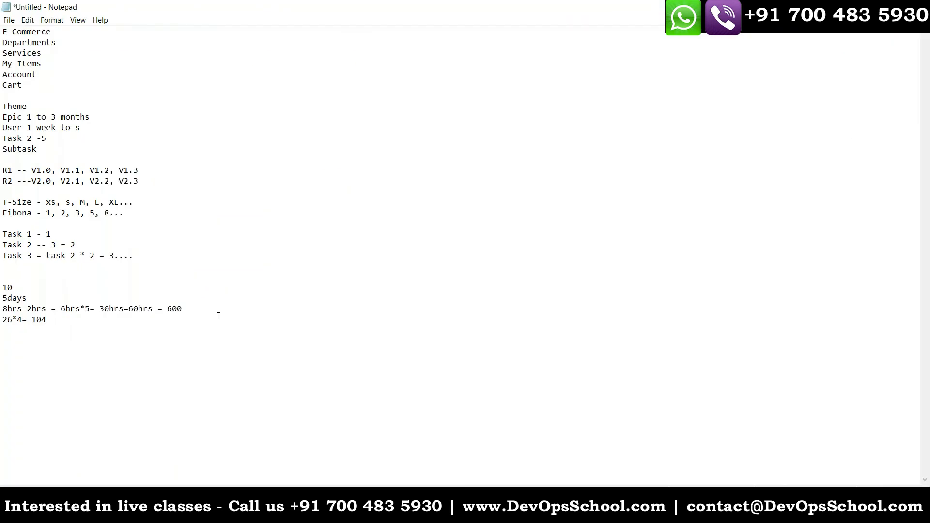
left_click_drag(168, 309, 190, 307)
left_click_drag(32, 320, 53, 320)
key("alt+Tab")
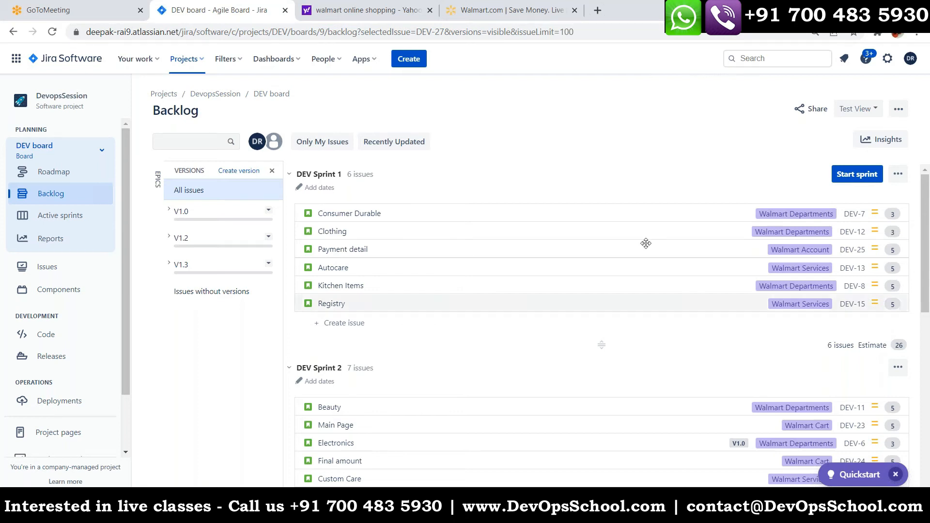
Look through the available actions for DEV Sprint 1 and open the backlog insights.
left_click(231, 186)
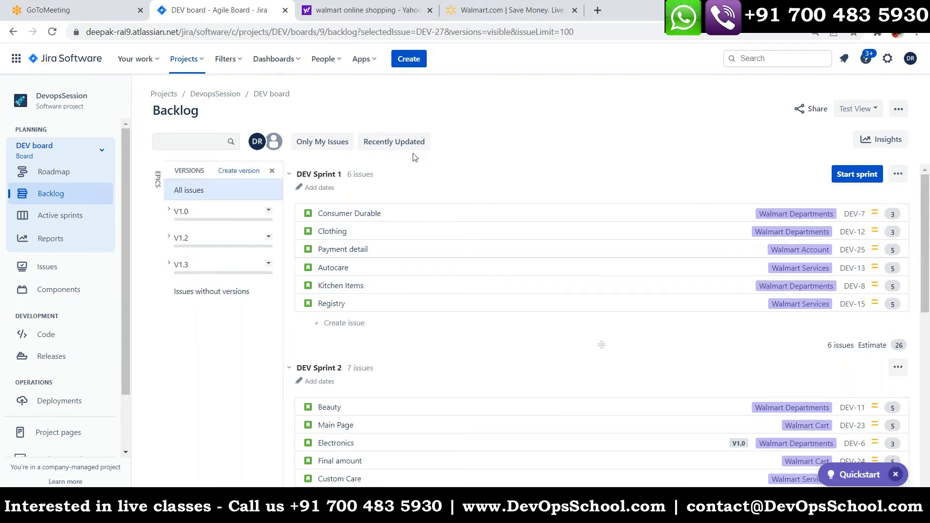
left_click(900, 178)
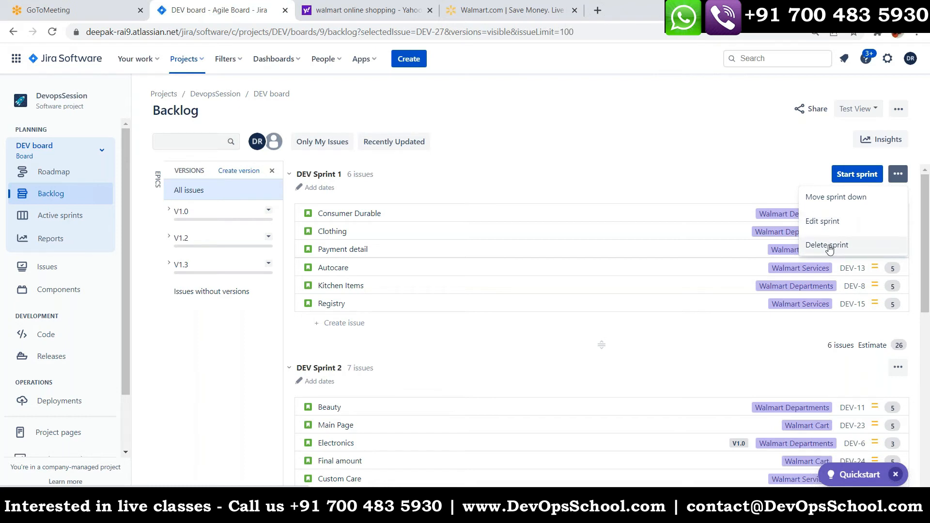
left_click(726, 168)
left_click(890, 140)
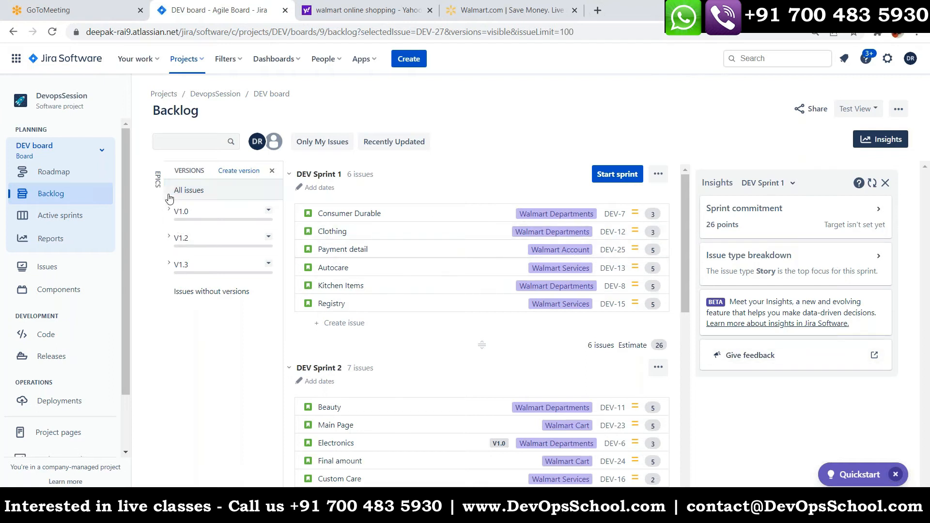
View the DEV board's roadmap and active sprints, and return to DEV Sprint 1 in the backlog.
left_click(57, 181)
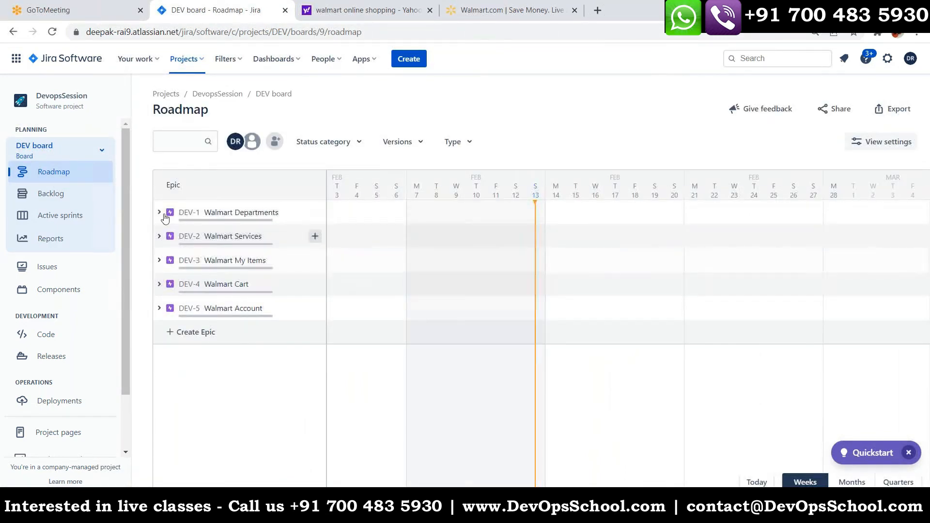
left_click(68, 217)
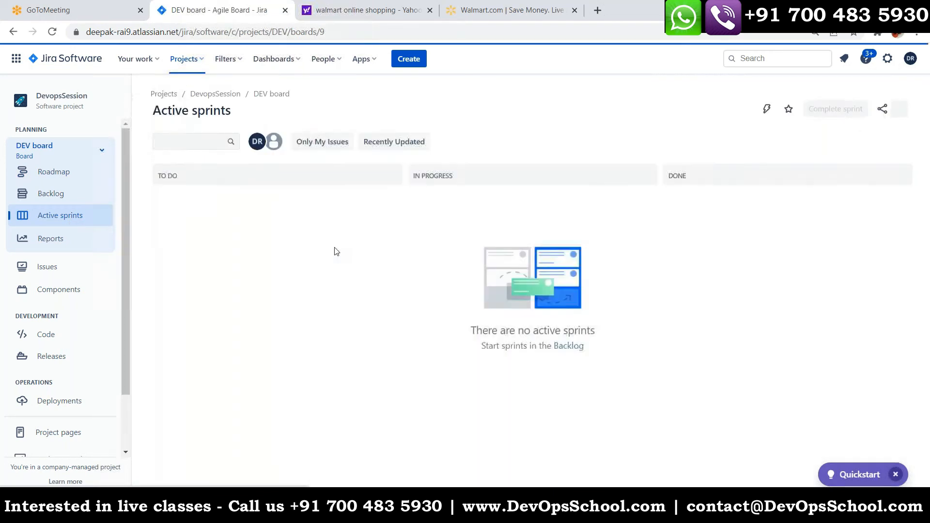
left_click(62, 203)
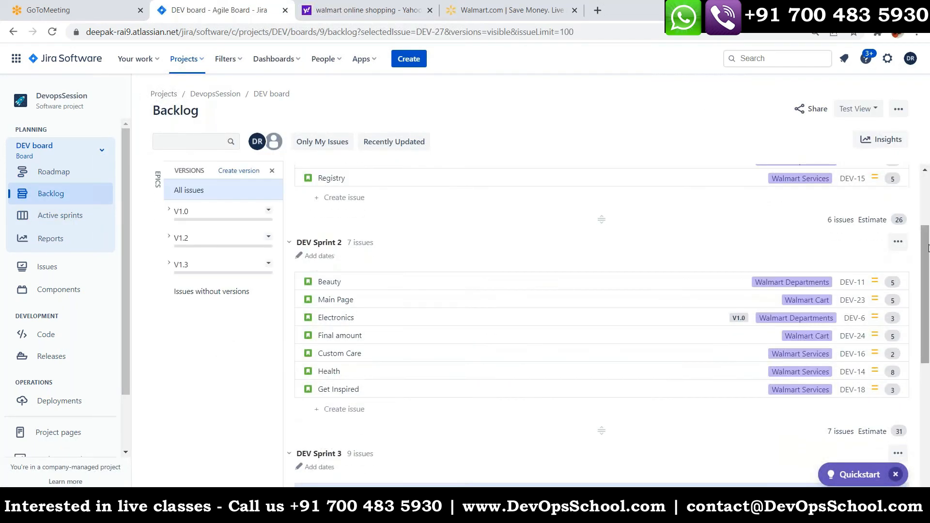
left_click_drag(927, 245, 927, 138)
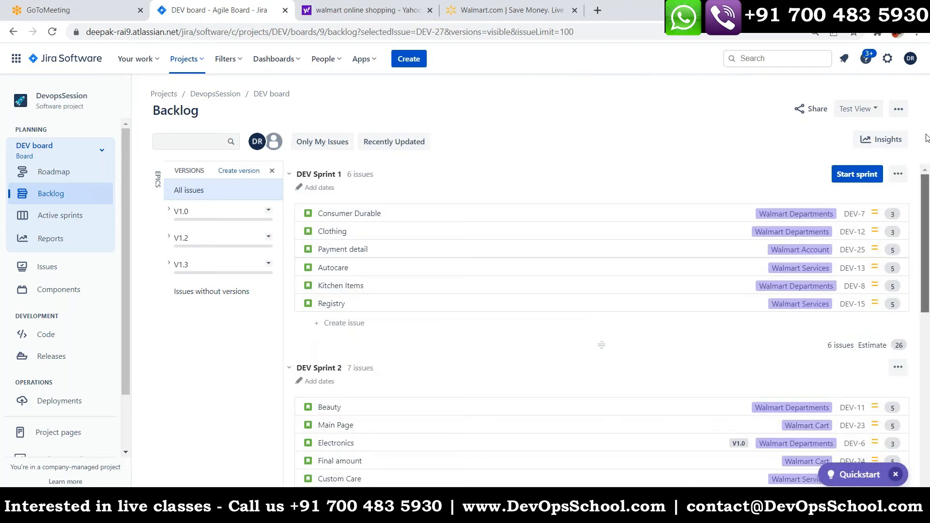
Start DEV Sprint 1 with its end date set to 26/Feb/22 09:54 AM and the sprint goal left empty.
left_click(856, 185)
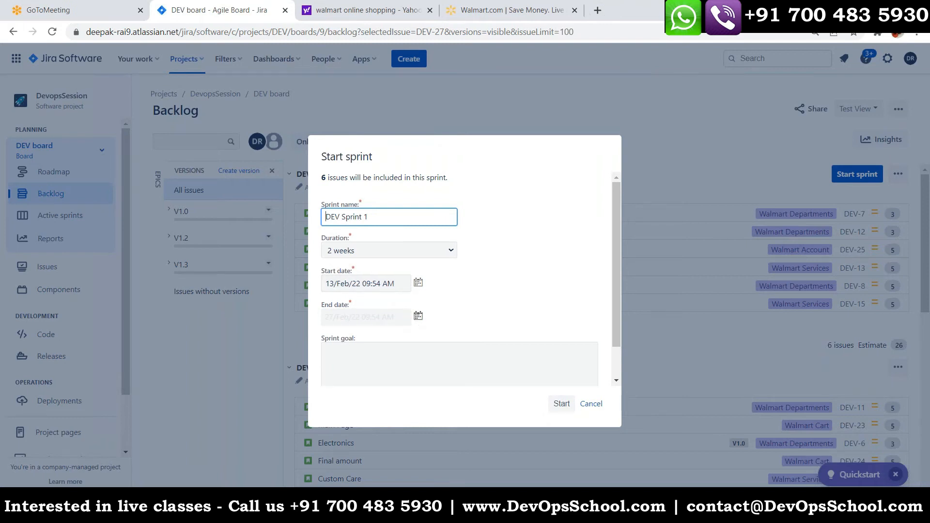
left_click(418, 315)
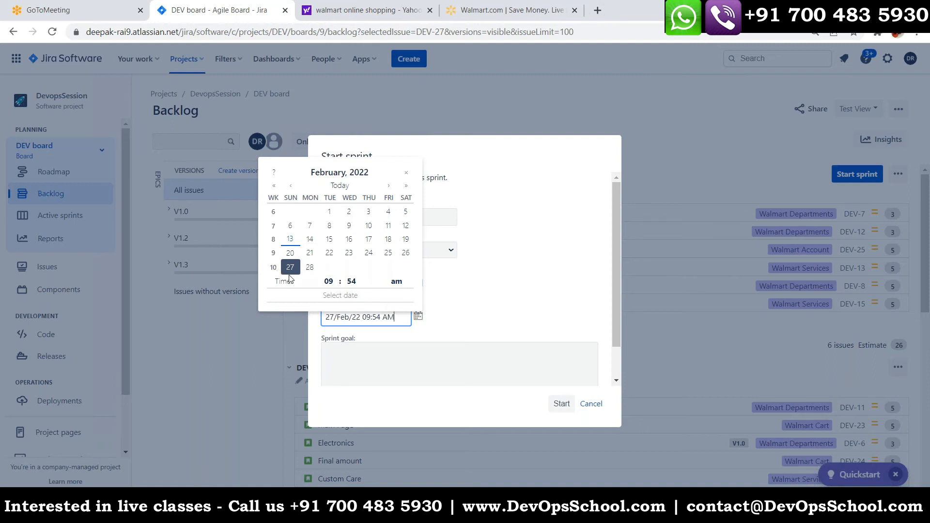
left_click(387, 253)
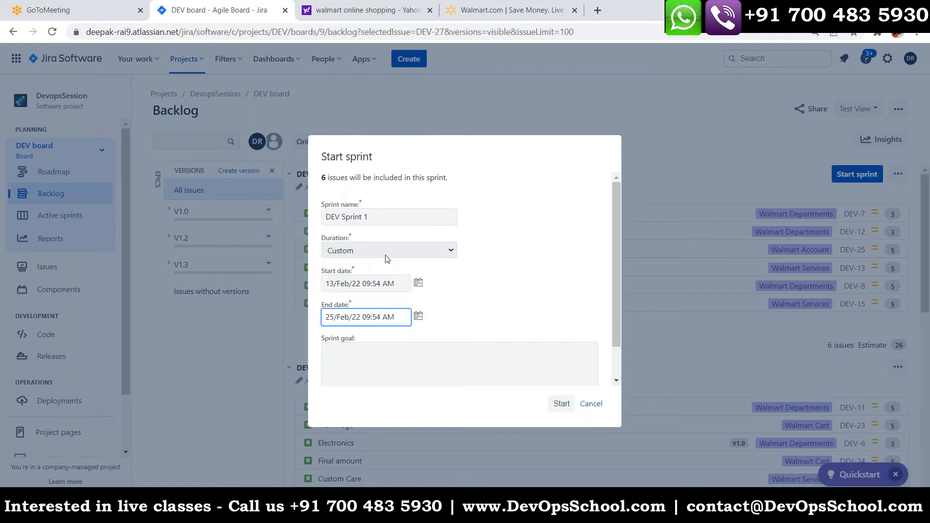
left_click(418, 317)
left_click(410, 253)
left_click(399, 357)
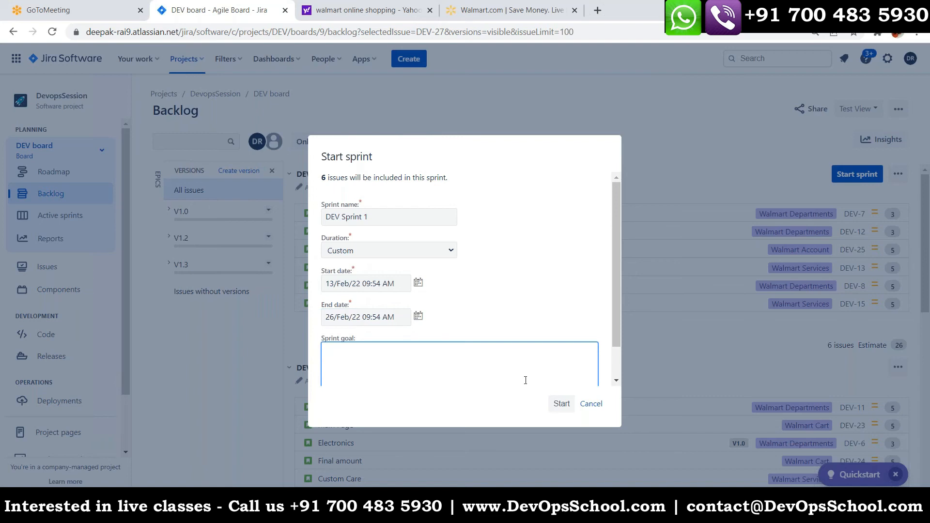
left_click_drag(617, 297, 626, 368)
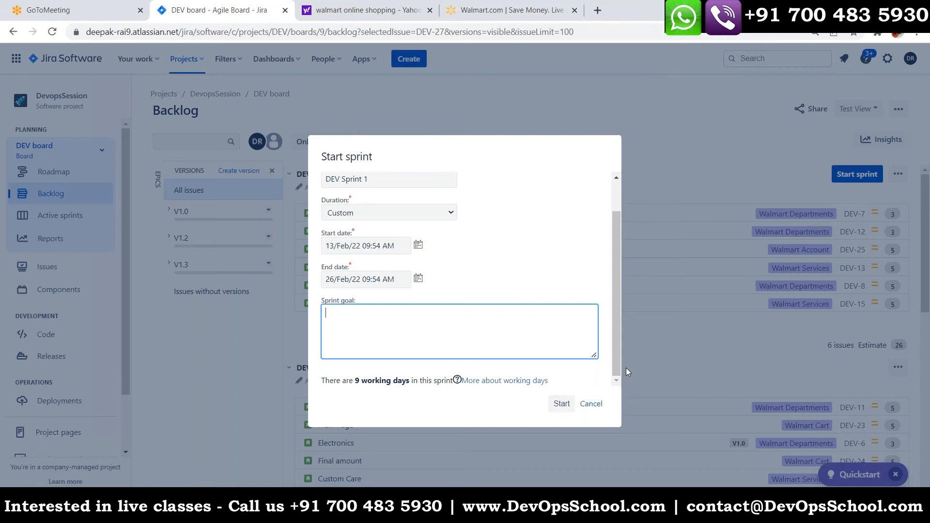
left_click(560, 404)
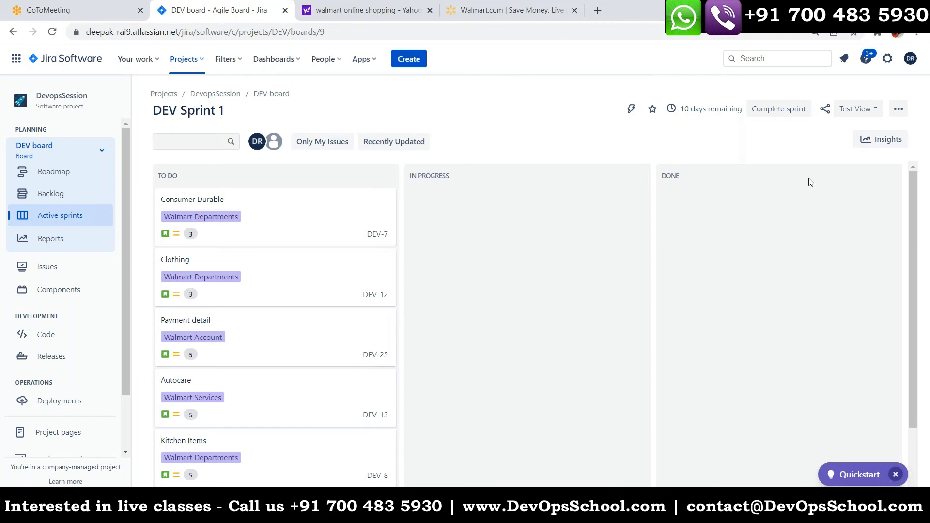
Open the DEV board settings and review the general and filter configuration.
left_click(899, 108)
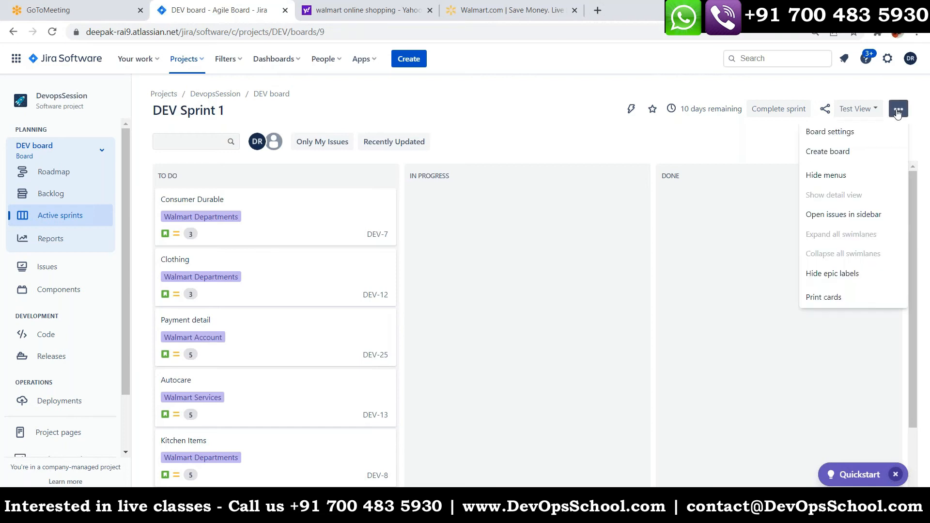
left_click(840, 130)
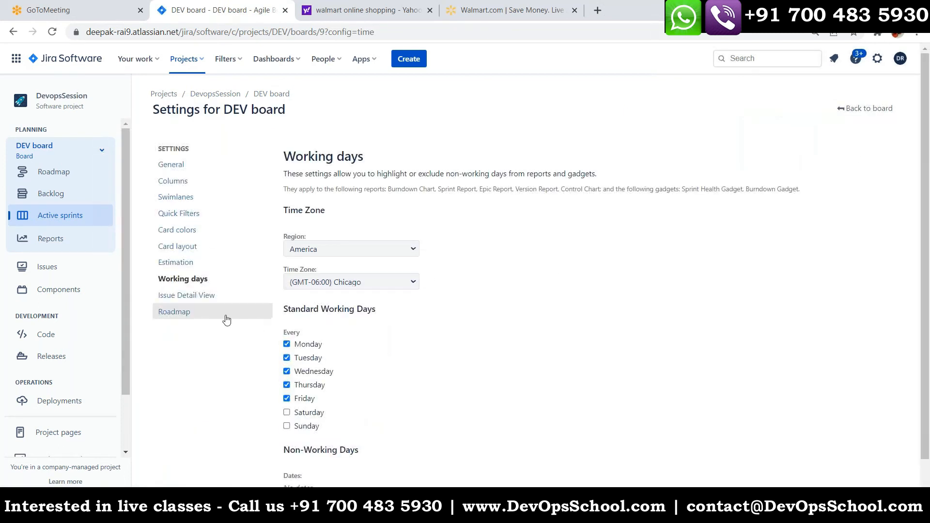
left_click(196, 163)
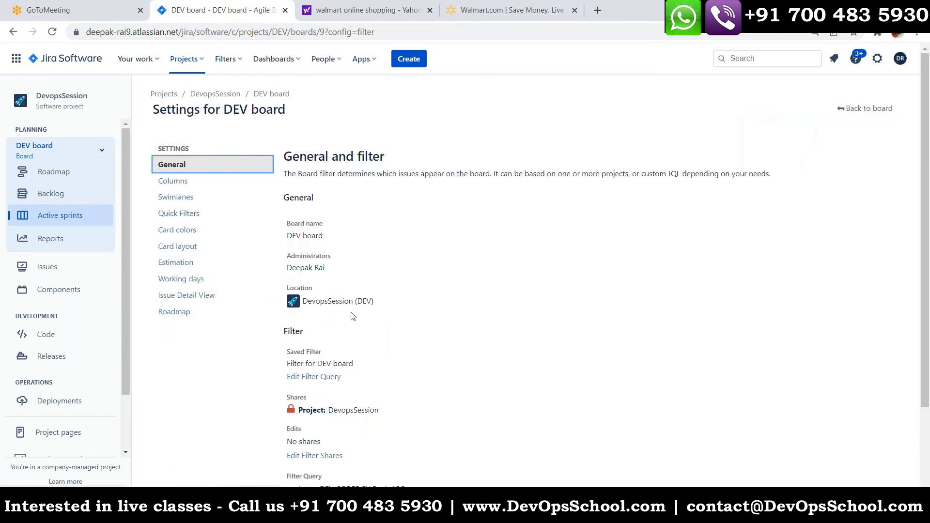
left_click_drag(929, 226, 929, 260)
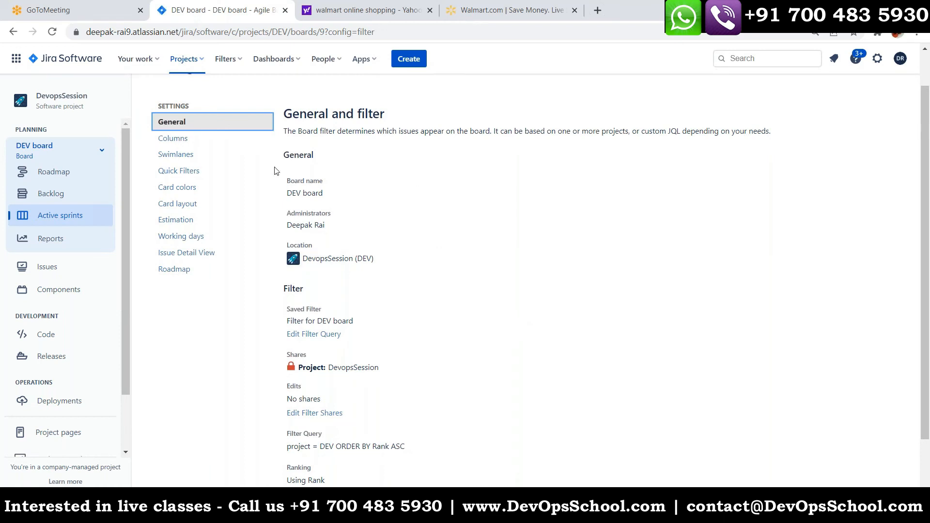
Add a column named QA to the DEV board in its column management settings.
left_click(190, 145)
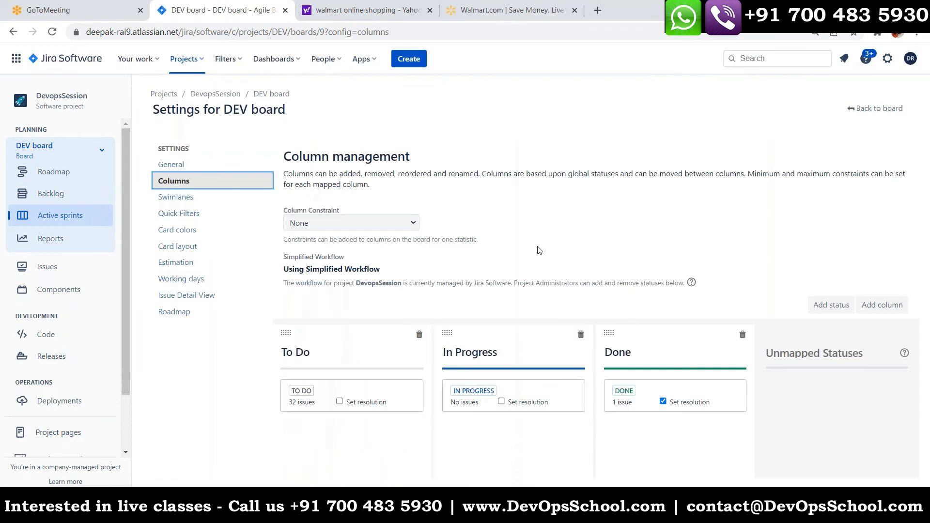
left_click(840, 310)
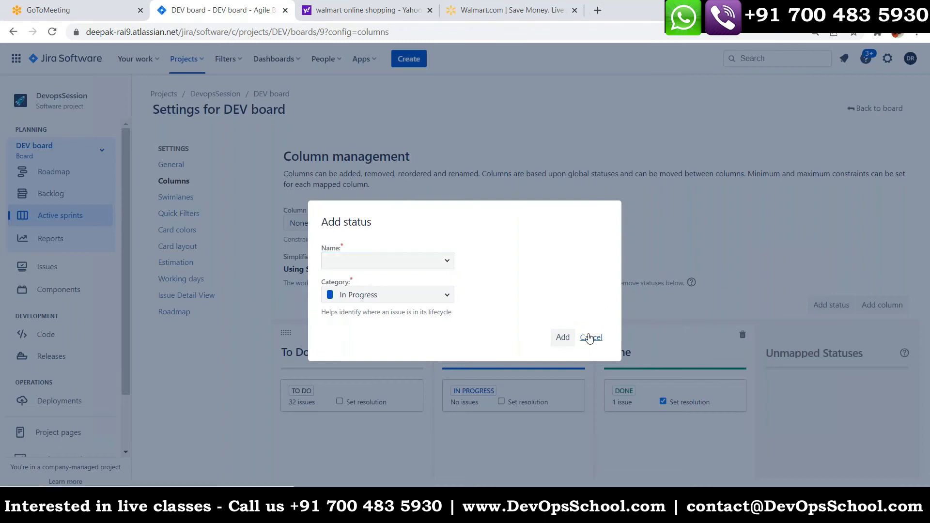
left_click(590, 337)
left_click(882, 305)
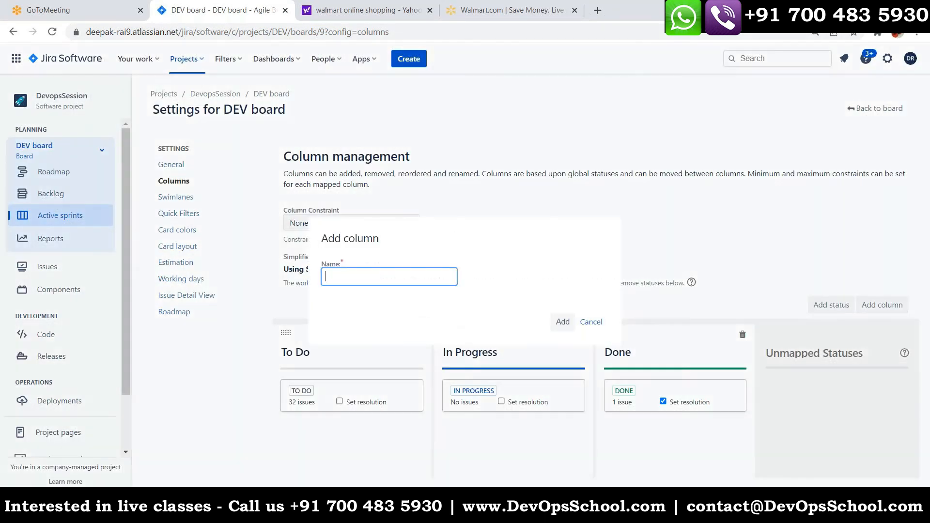
type("QA")
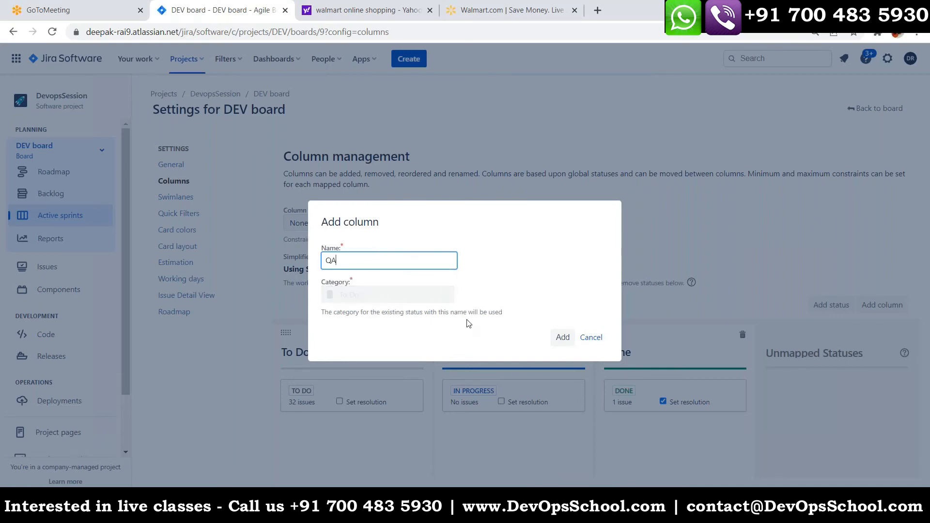
left_click(563, 341)
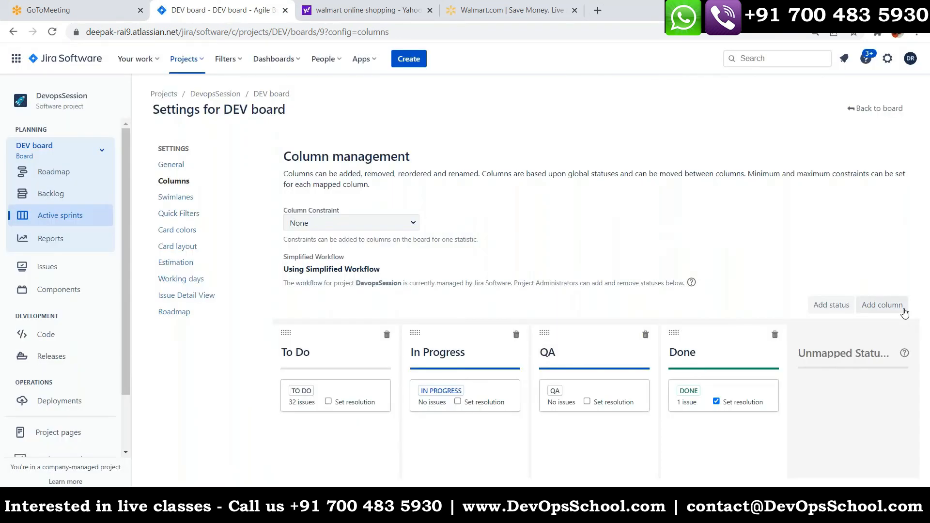
Add a column named Devops with the In Progress category to the DEV board.
left_click(882, 304)
type("UA")
key("BackSpace")
key("BackSpace")
type("De")
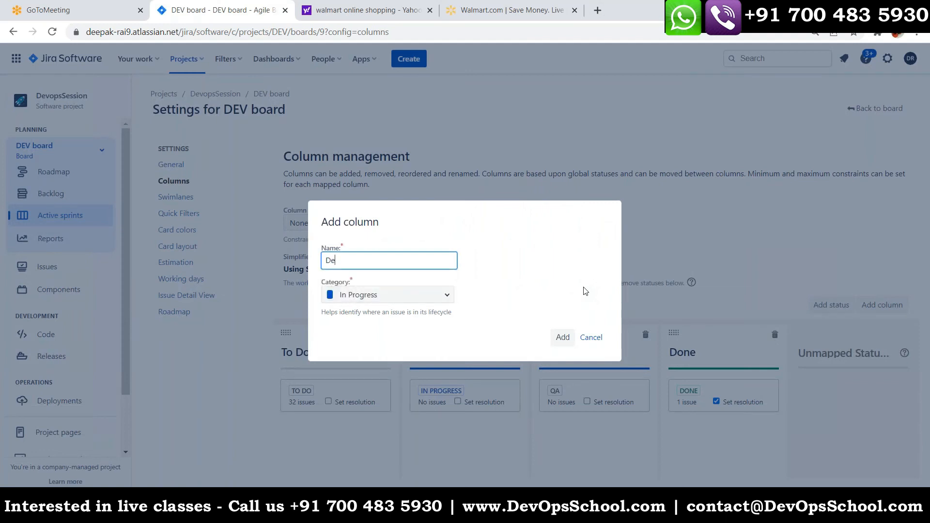
type("vops")
left_click(563, 337)
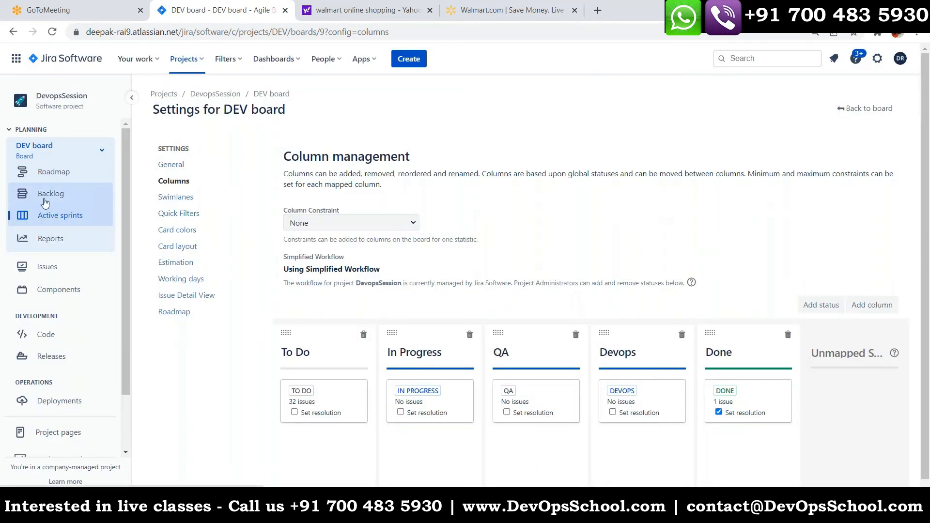
View the DEV Sprint 1 board with its new columns and reopen the board settings.
left_click(853, 115)
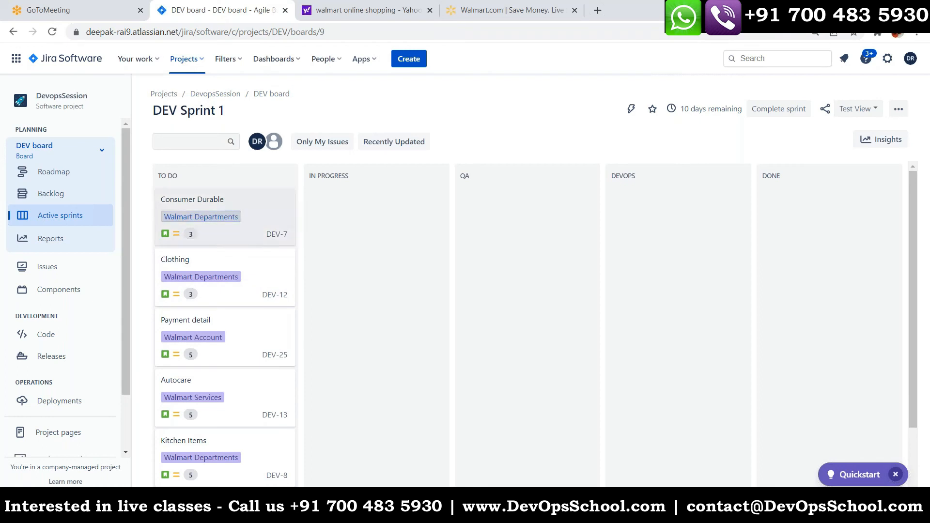
left_click(899, 109)
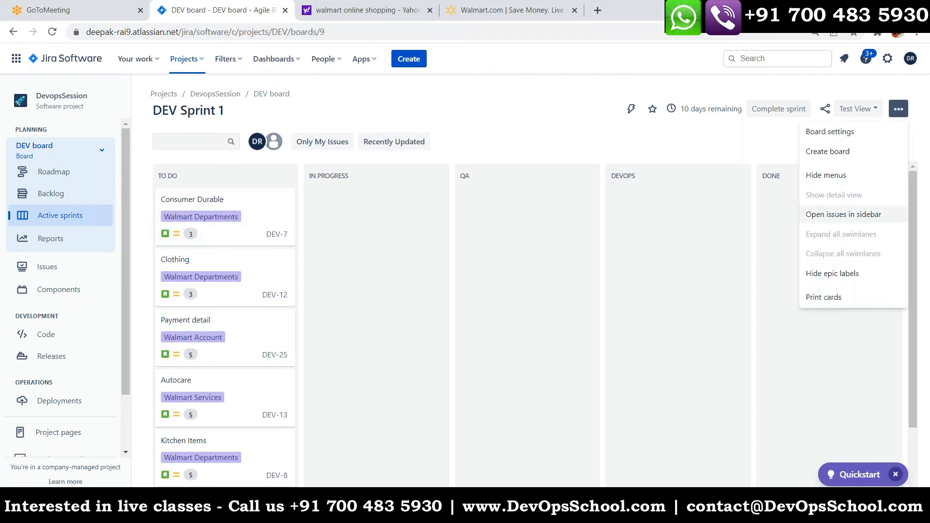
left_click(849, 130)
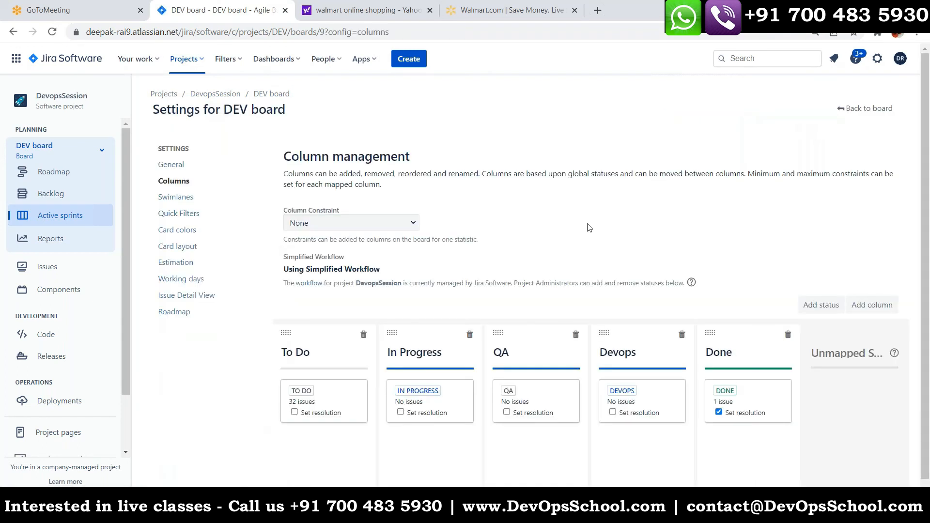
Review the category options and existing status names available for a new board status without adding one.
left_click(821, 305)
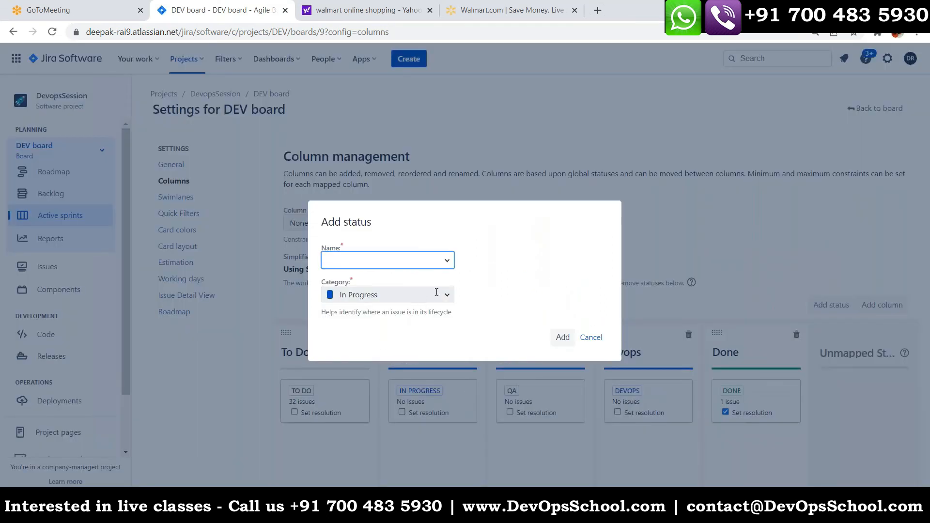
left_click(442, 298)
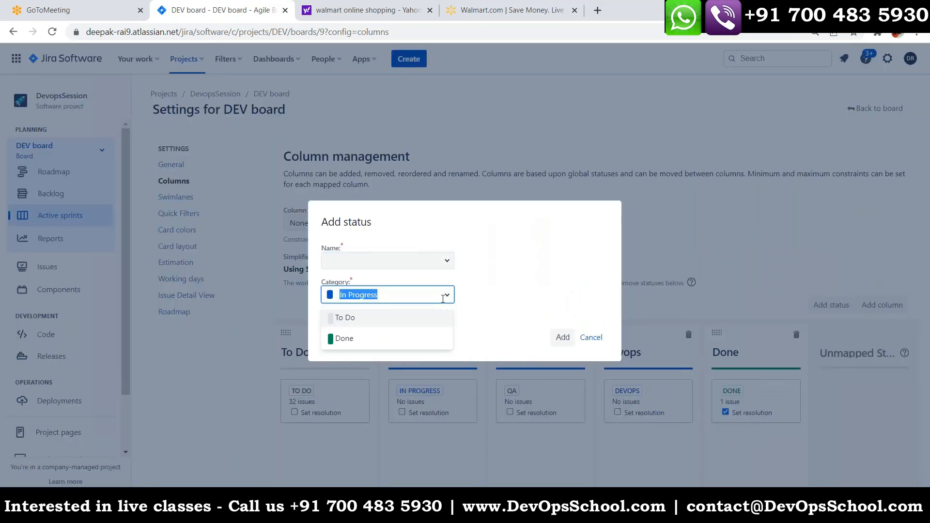
left_click(483, 301)
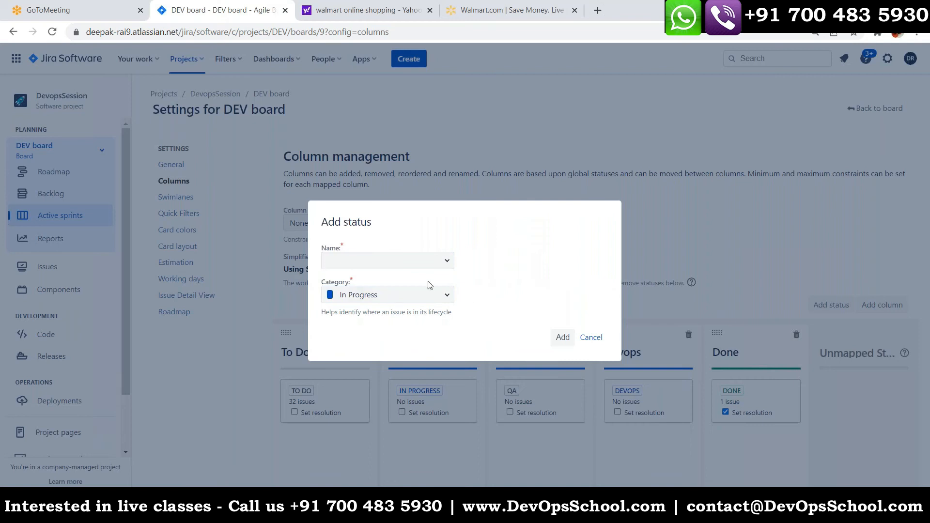
left_click(448, 262)
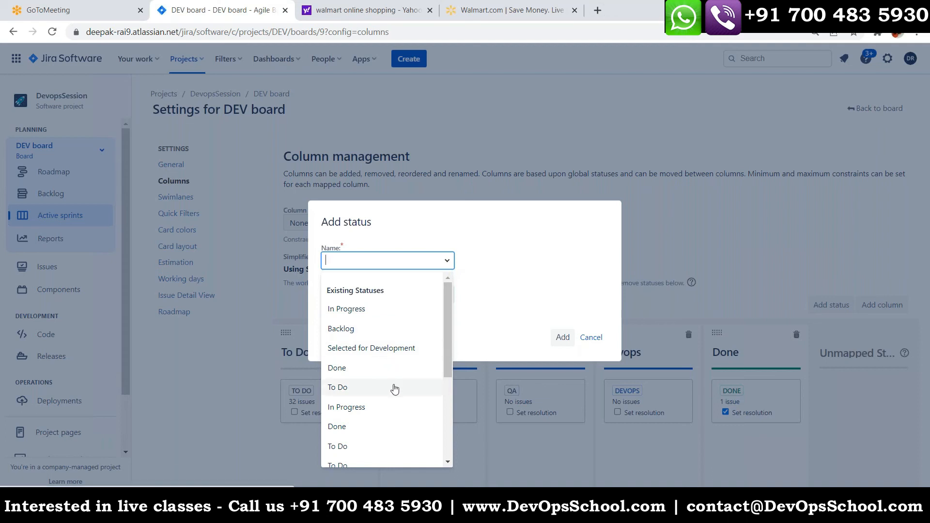
scroll(449, 460, "down", 1)
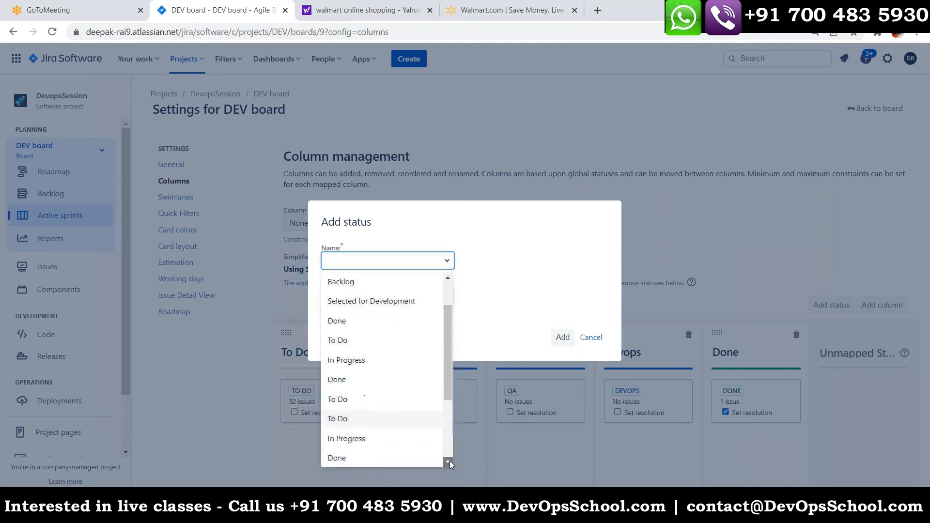
scroll(450, 460, "down", 3)
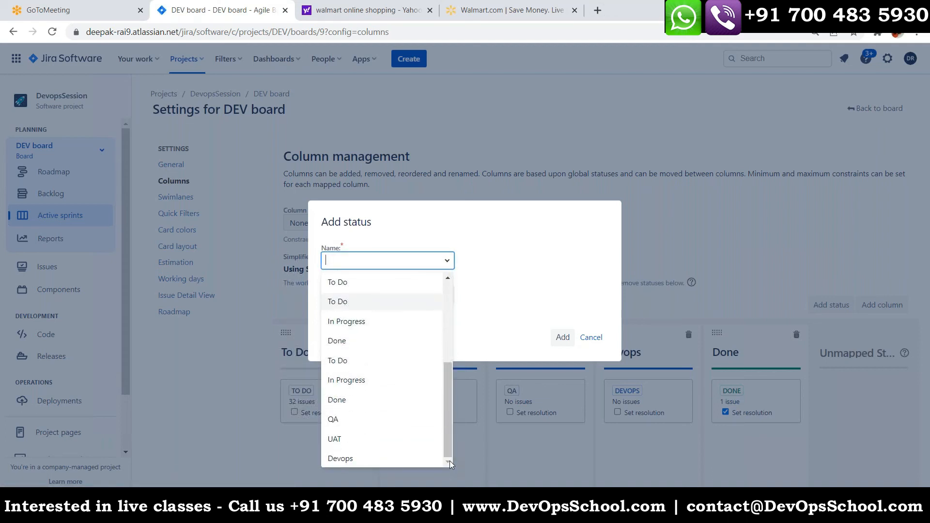
left_click(546, 274)
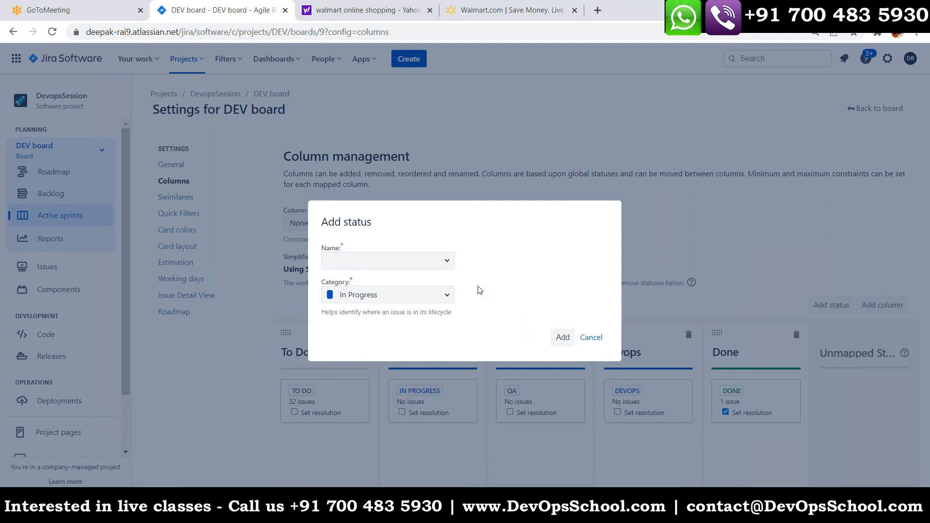
left_click(591, 339)
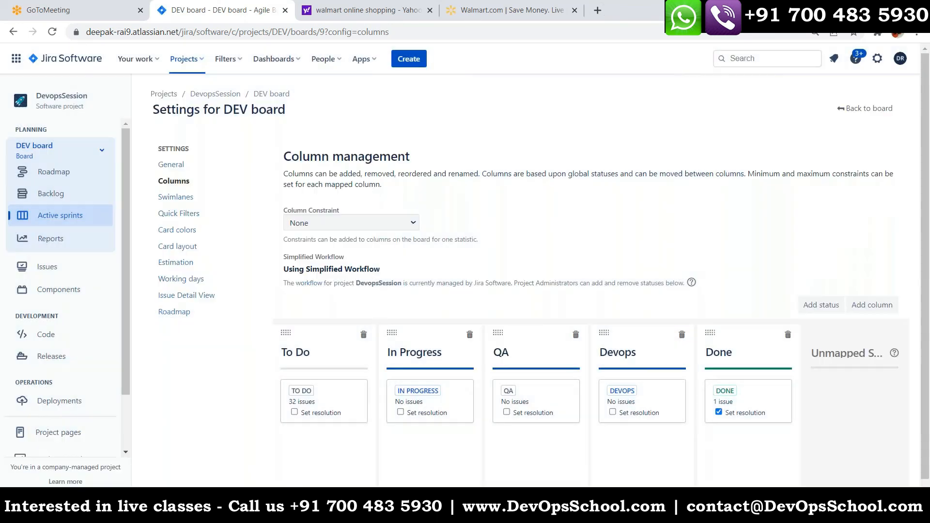
Delete the Devops and QA columns from the DEV board.
left_click(683, 335)
left_click(638, 336)
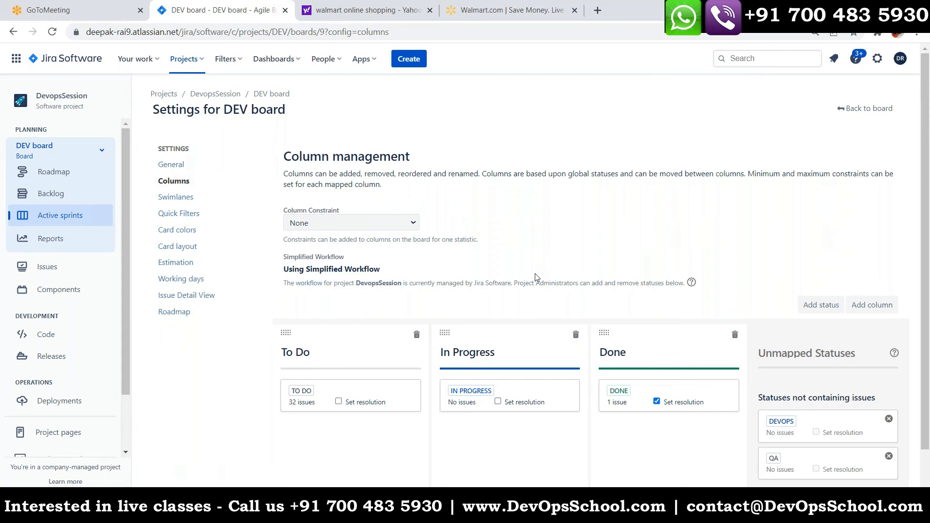
Check the column constraint options and the In Progress column's editable name, and return to the DEV Sprint 1 board.
left_click(407, 225)
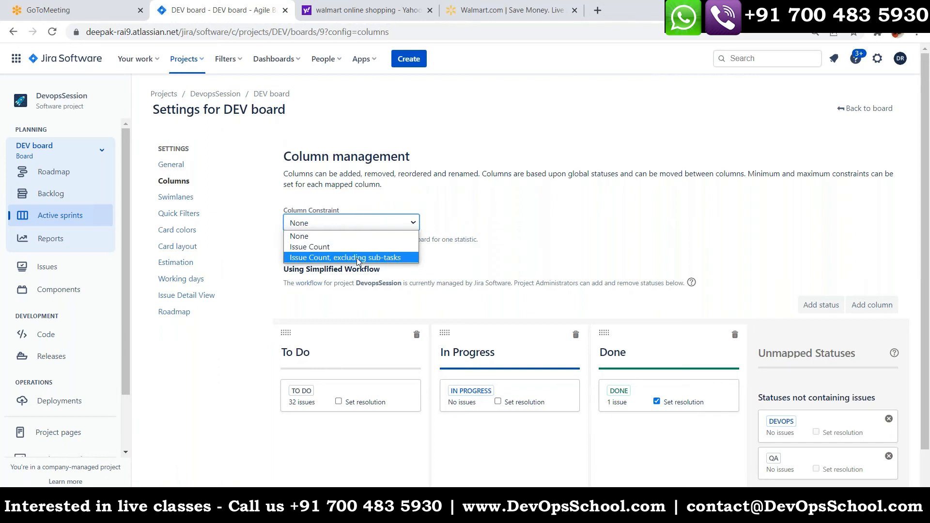
left_click(616, 256)
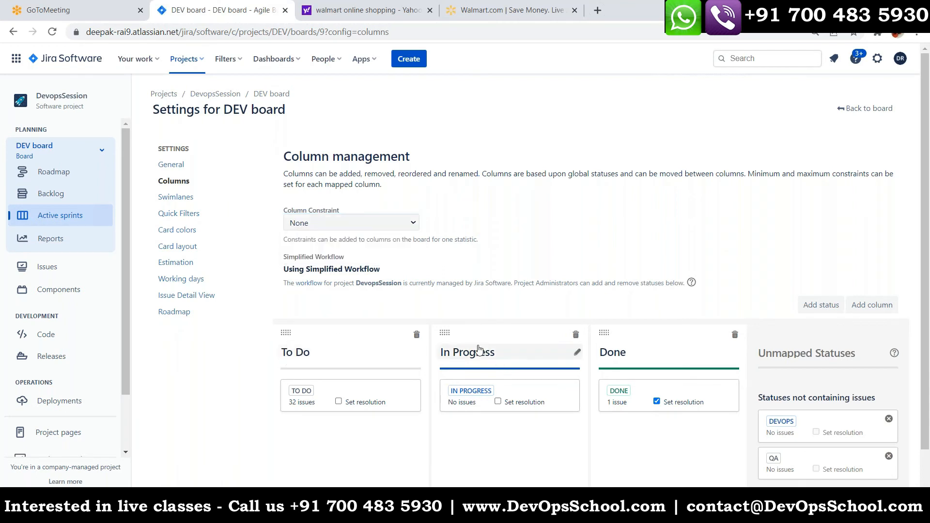
left_click(576, 353)
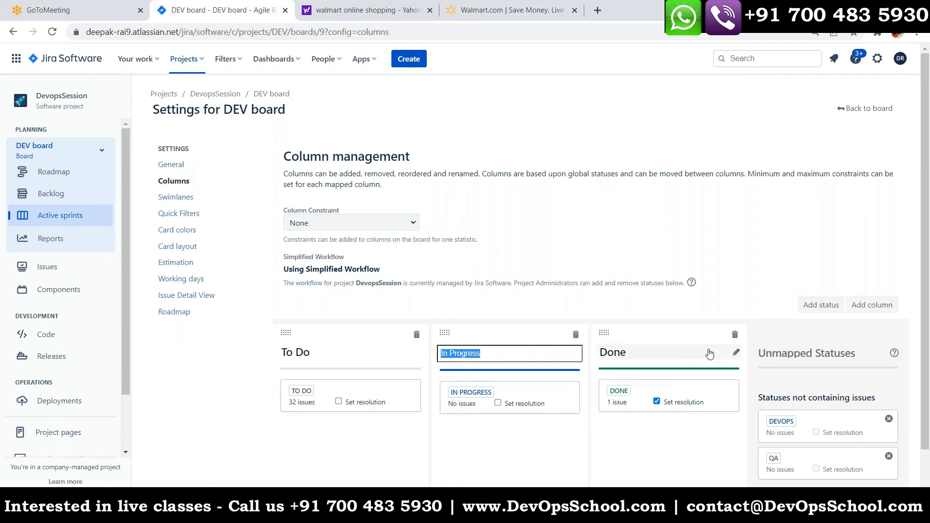
left_click(867, 108)
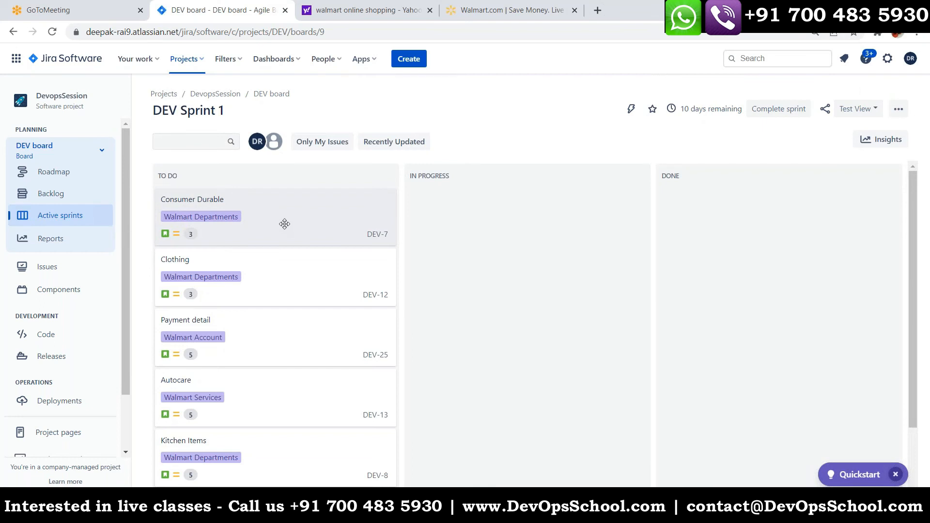
Move the Consumer Durable story from To Do to In Progress and check the status in its issue details.
left_click_drag(290, 227, 494, 205)
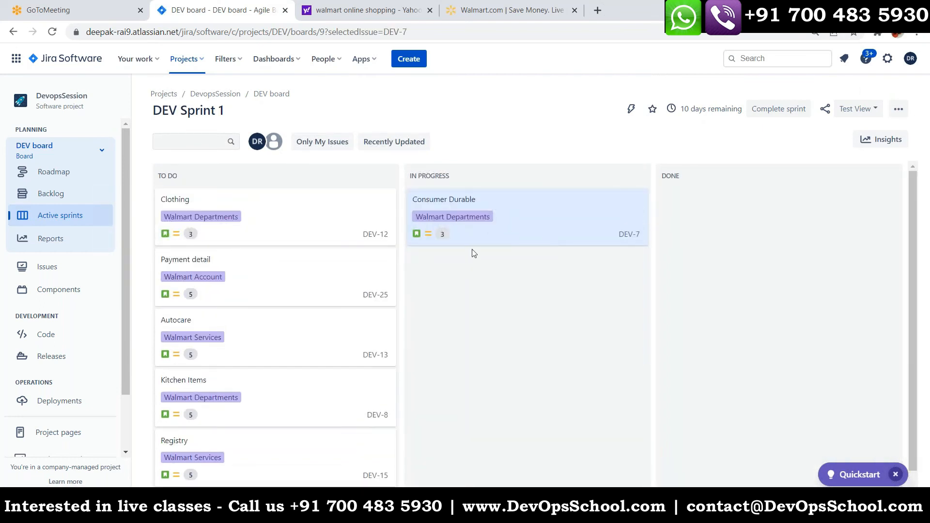
left_click(562, 208)
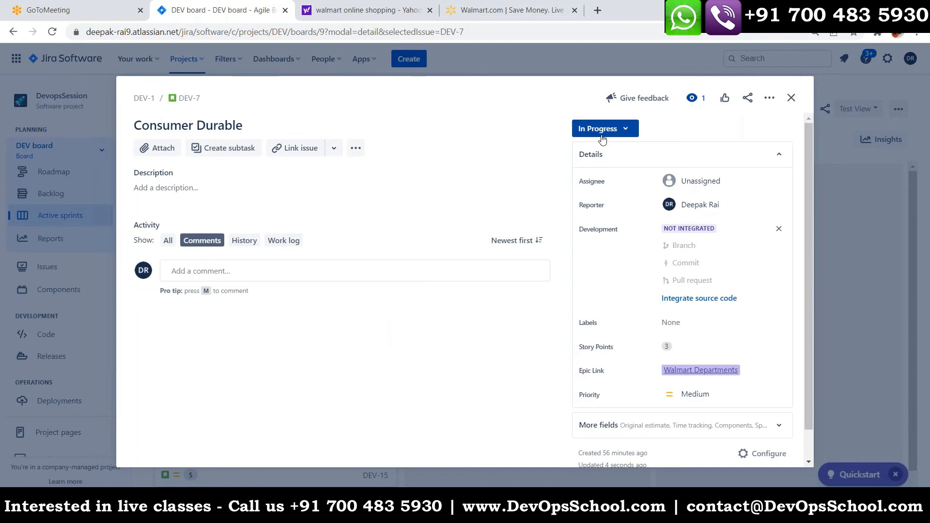
left_click(791, 97)
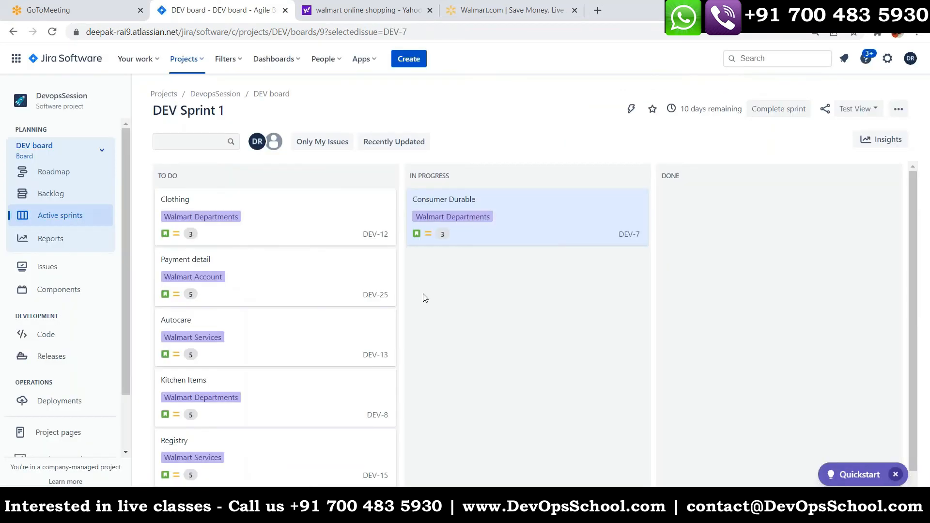
Move the Clothing story from To Do to Done and examine the sprint progress in the DEV Sprint 1 insights.
left_click_drag(250, 226, 759, 234)
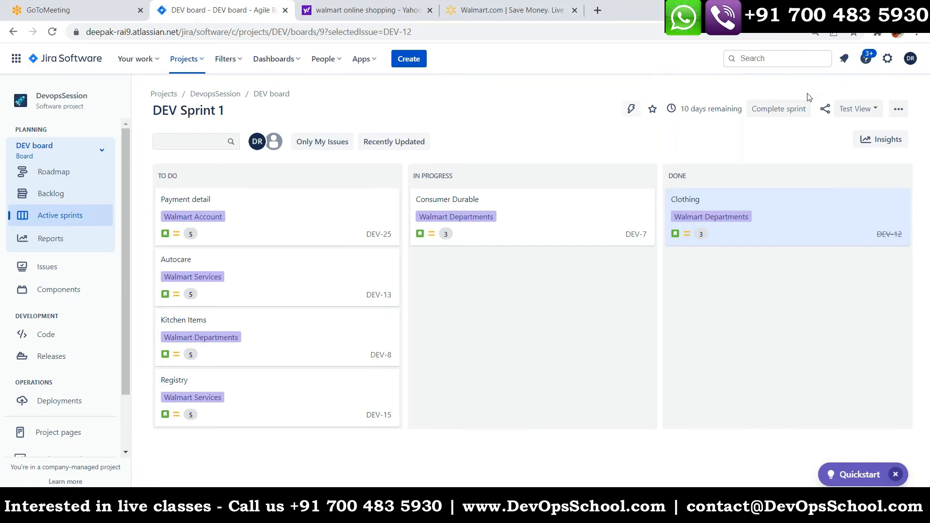
left_click(903, 139)
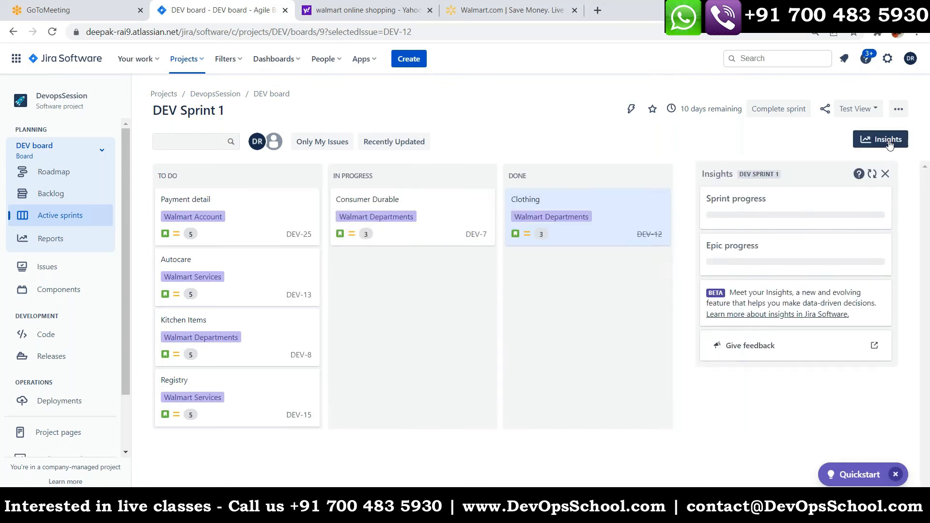
mouse_move(721, 219)
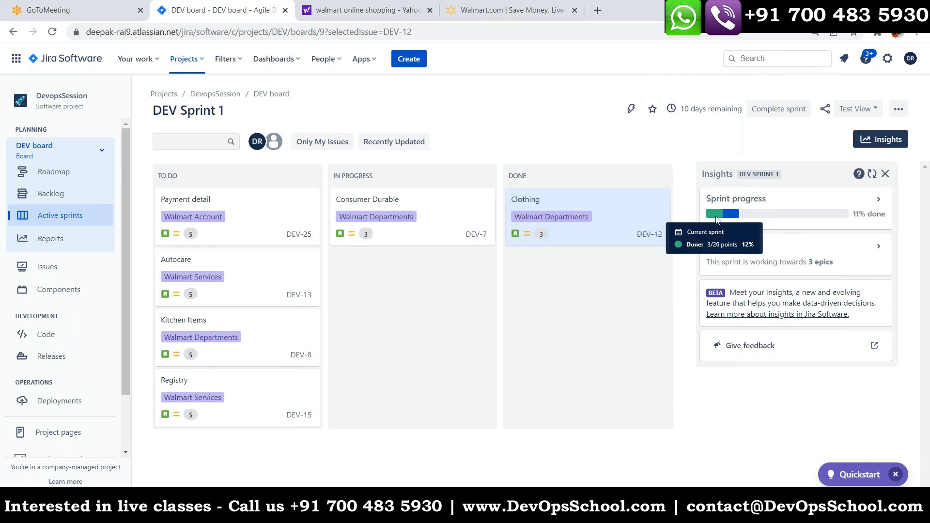
mouse_move(758, 207)
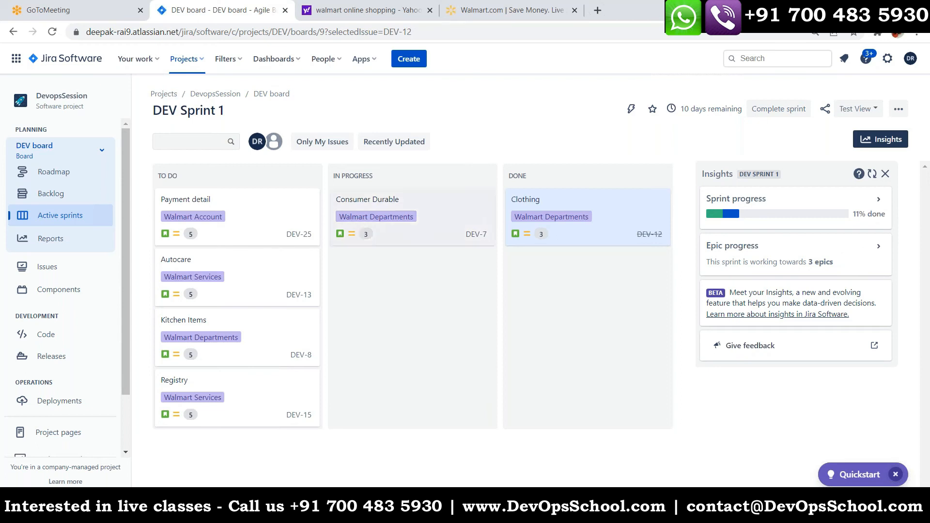
Move the Payment detail story to In Progress and Autocare to Done, and check the refreshed sprint progress insights.
left_click_drag(247, 231, 452, 293)
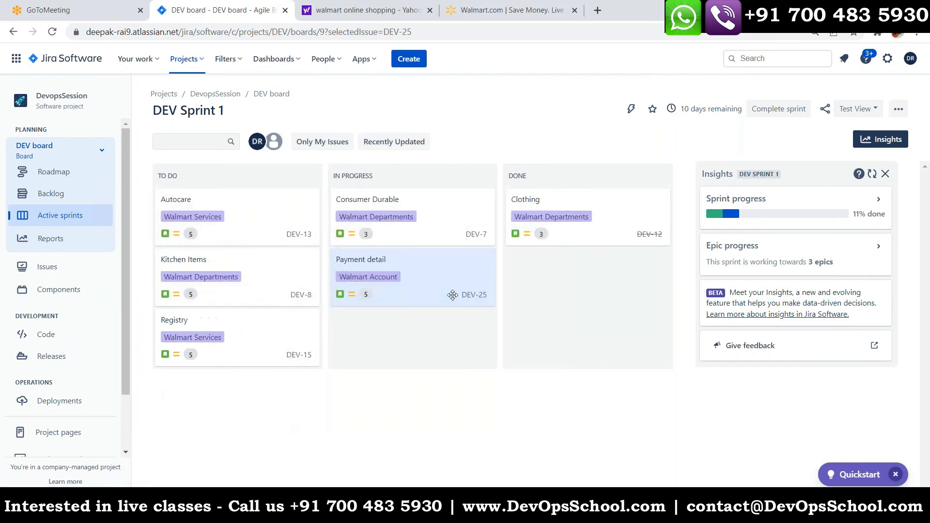
left_click_drag(263, 222, 570, 286)
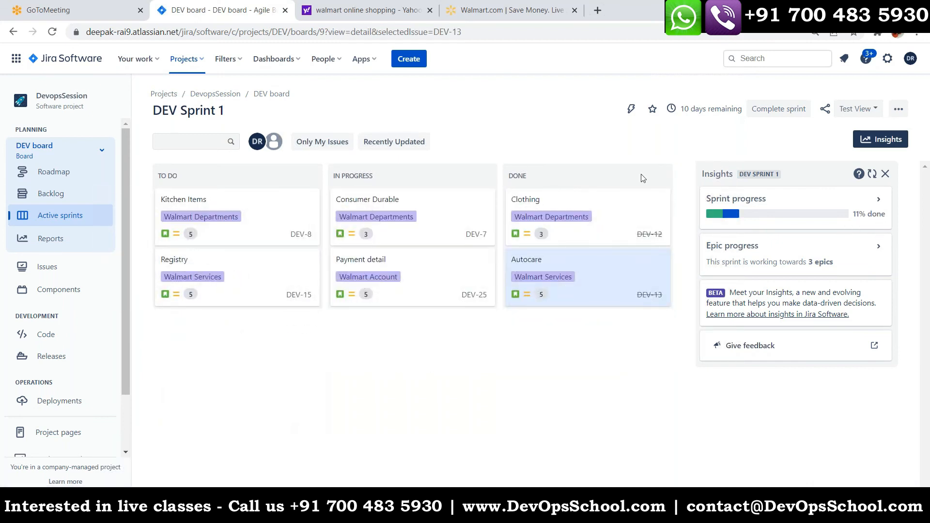
left_click(52, 32)
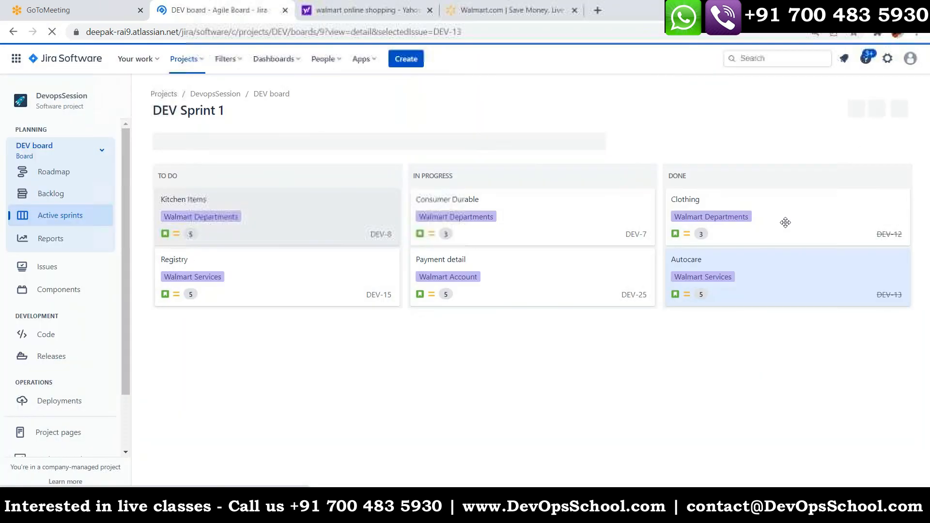
left_click(882, 140)
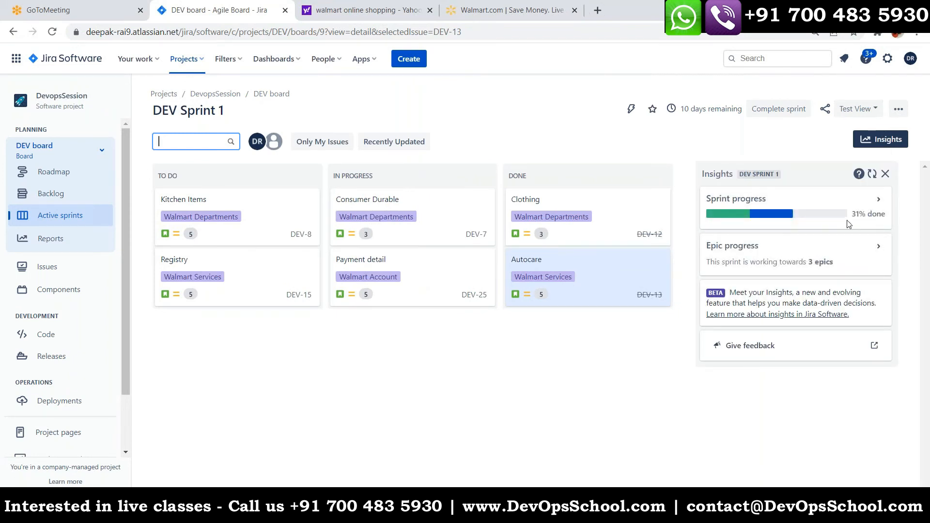
left_click(872, 173)
left_click(885, 173)
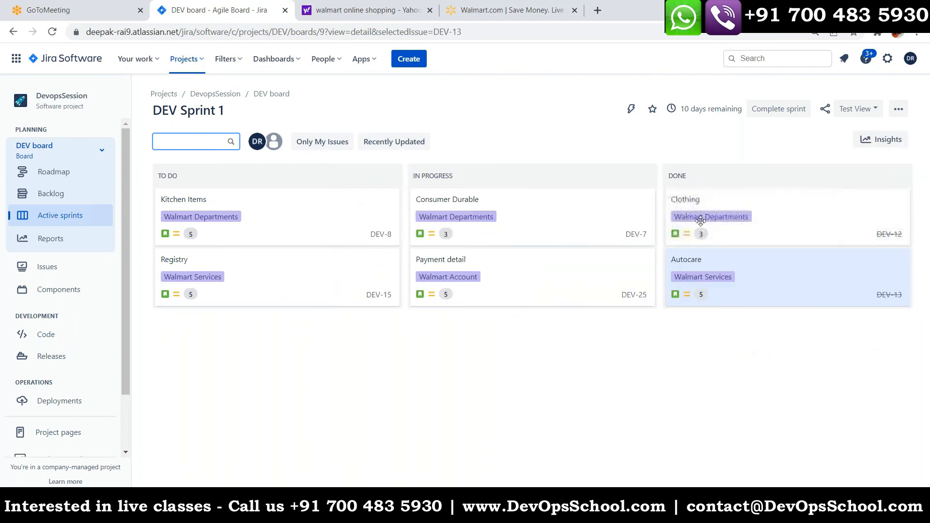
View the board's test cycles by sprint and return to the DevopsSession project board.
left_click(877, 110)
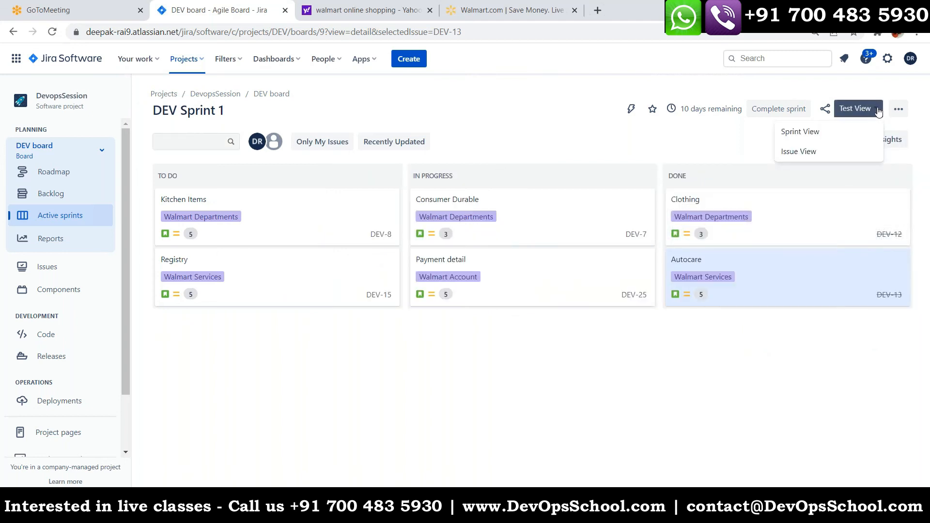
left_click(821, 138)
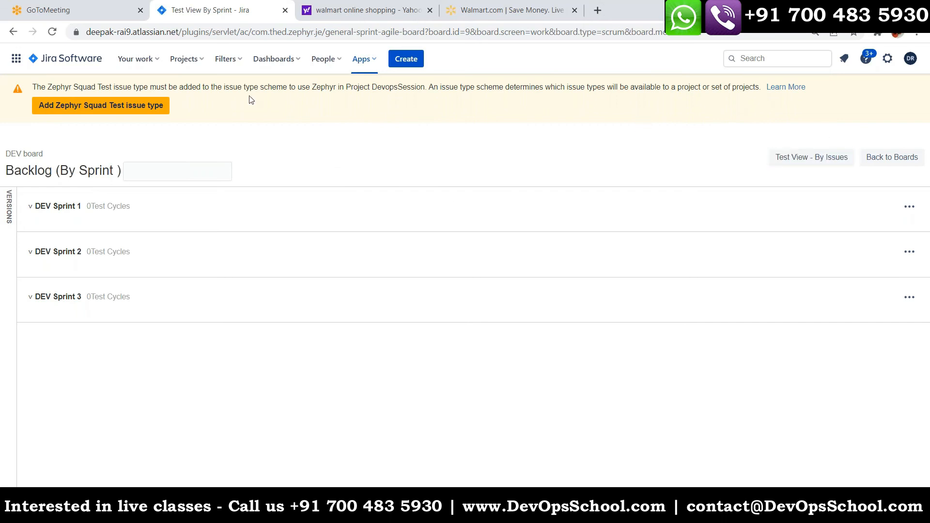
left_click(184, 59)
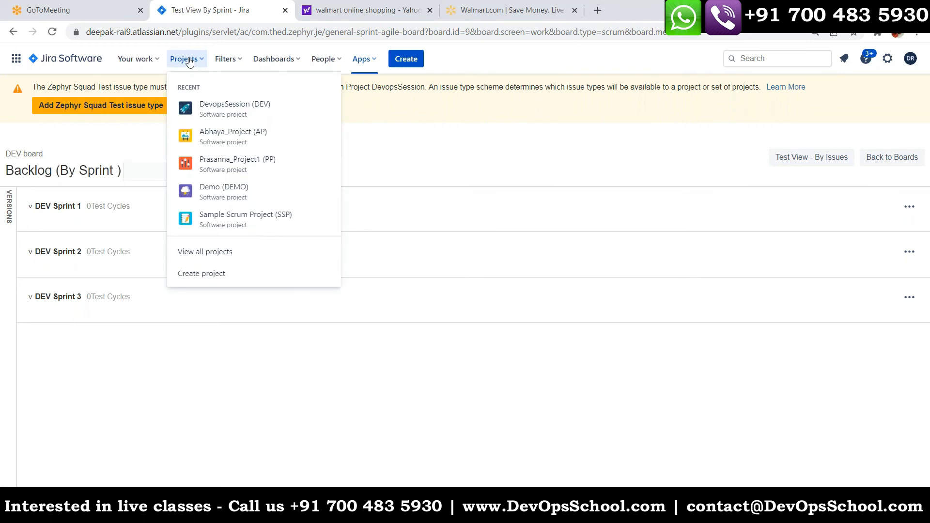
left_click(225, 108)
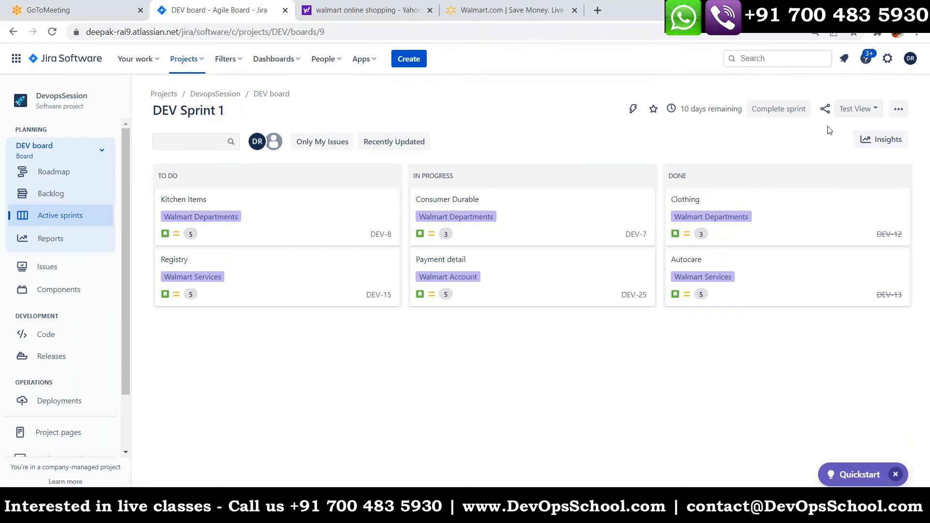
Review the sprint board's sharing options and the additional board actions without changing anything.
mouse_move(698, 116)
left_click(823, 109)
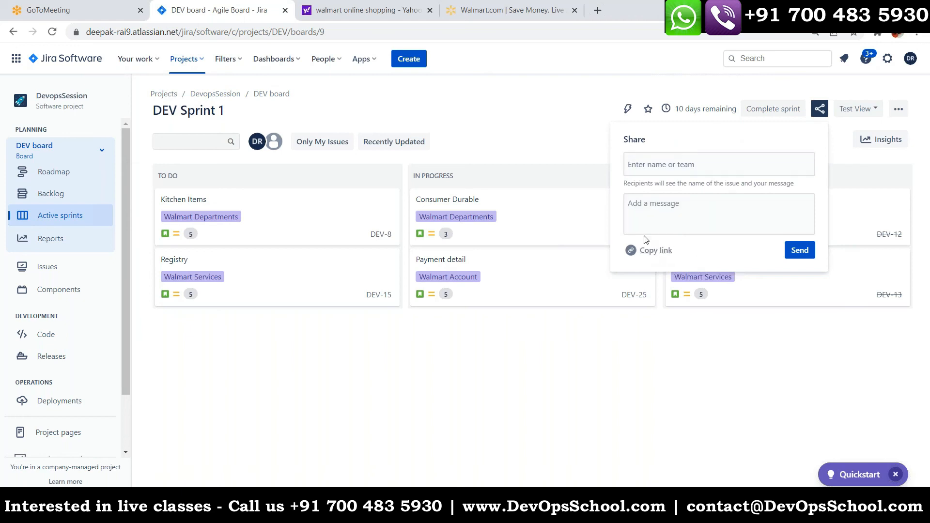
left_click(694, 160)
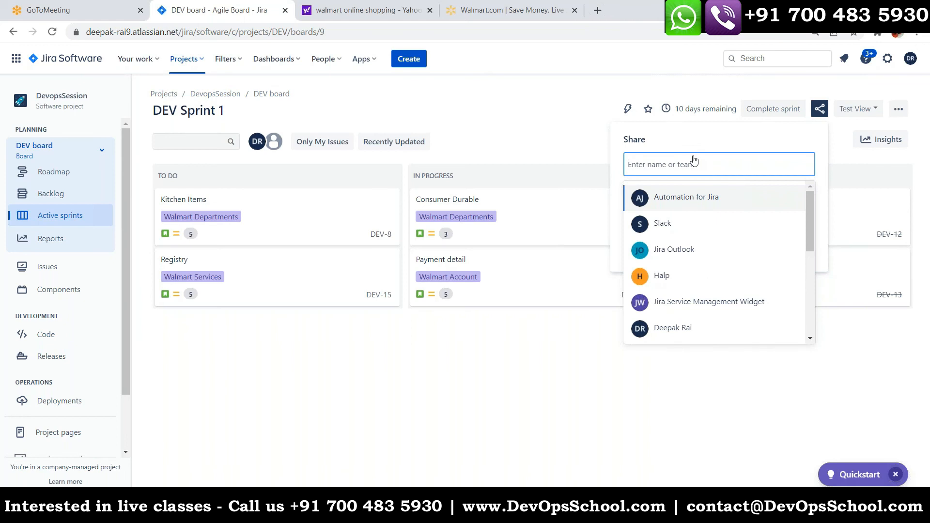
left_click(526, 130)
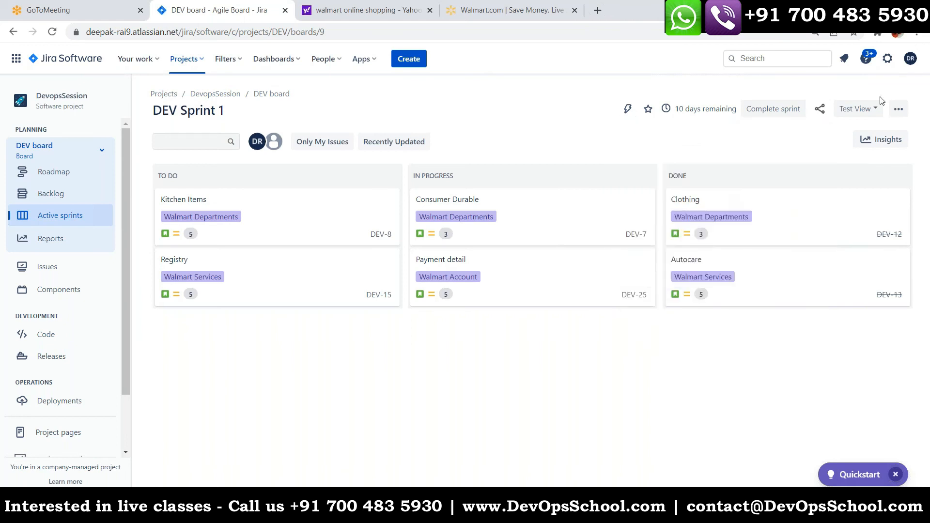
left_click(900, 110)
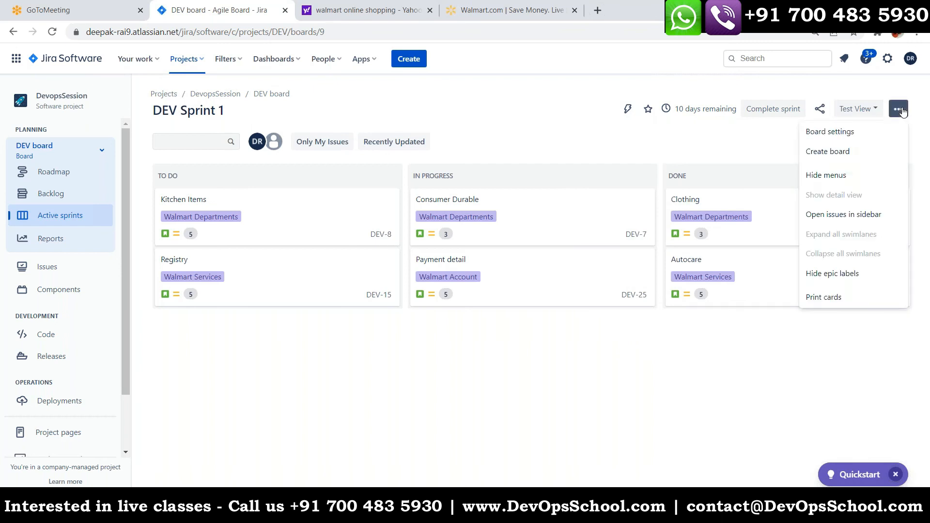
left_click(558, 369)
Open the DEV board's roadmap to examine its epics against the DEV Sprint 1 timeline.
left_click(64, 202)
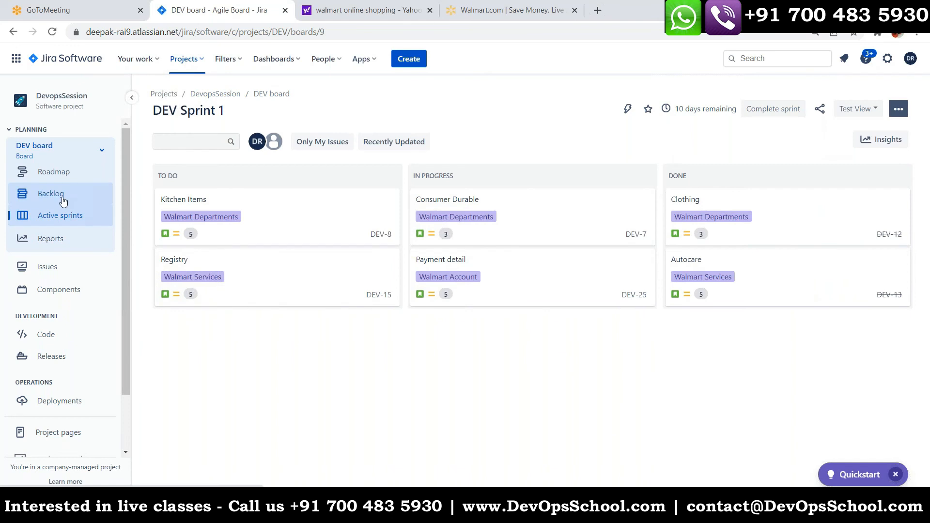
left_click(57, 174)
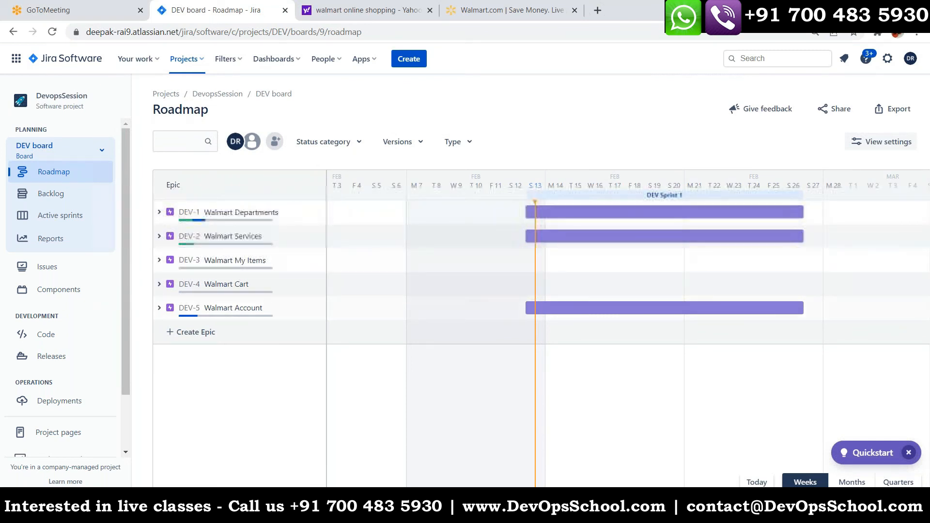
Inspect the Walmart Services epic's details and the child stories under the Walmart Departments epic on the roadmap.
left_click(238, 244)
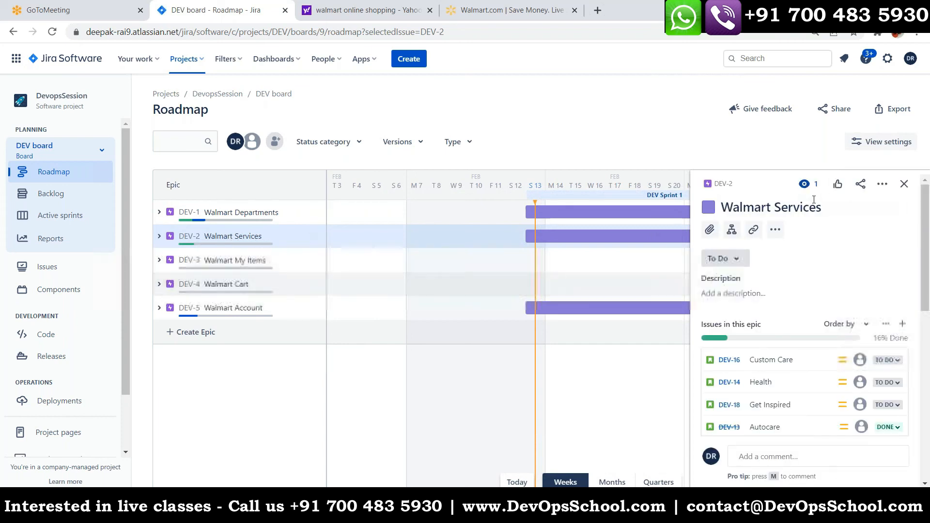
left_click(904, 184)
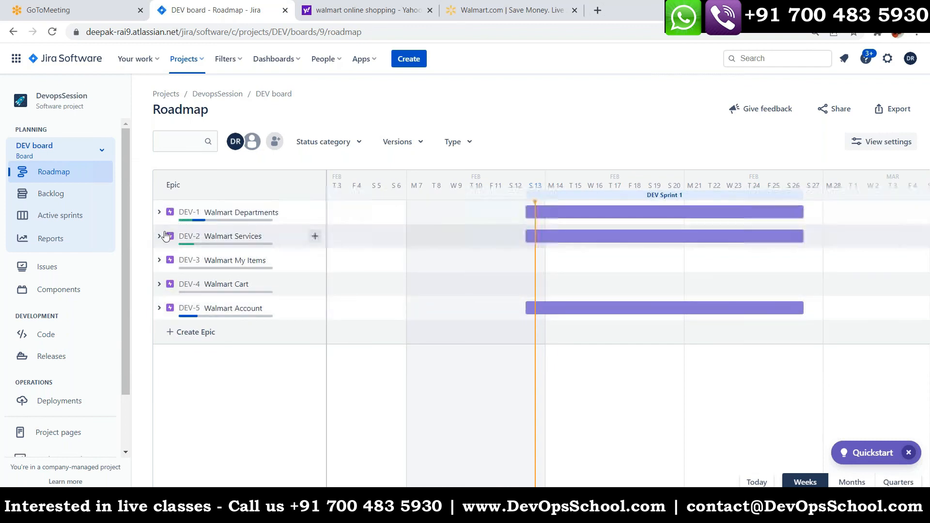
left_click(160, 213)
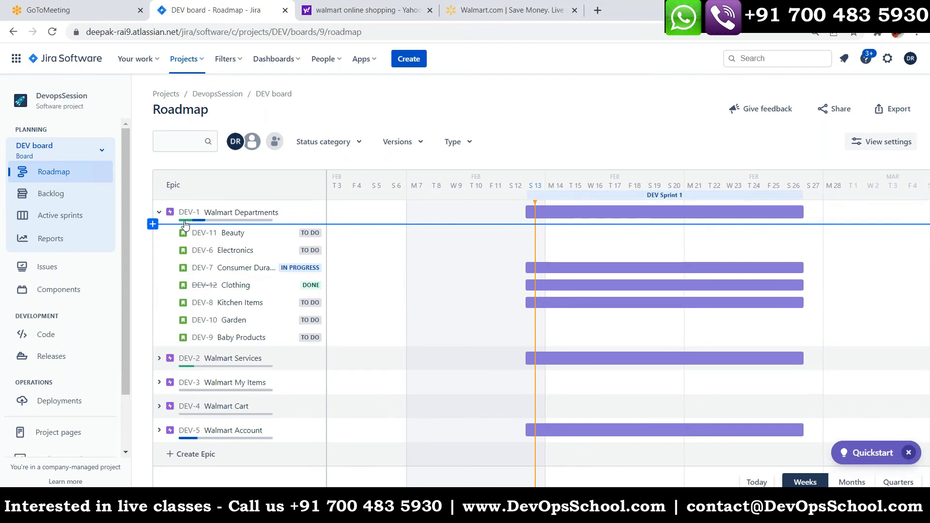
mouse_move(200, 224)
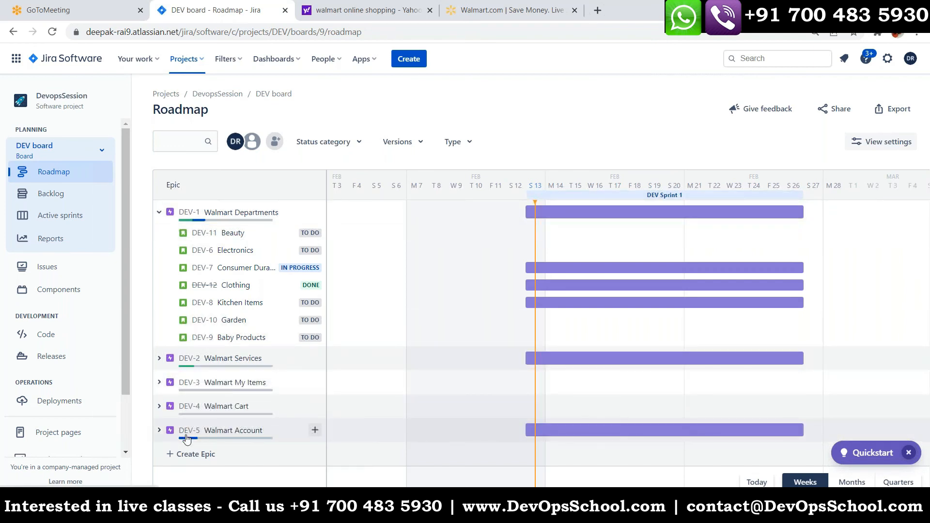
left_click(159, 213)
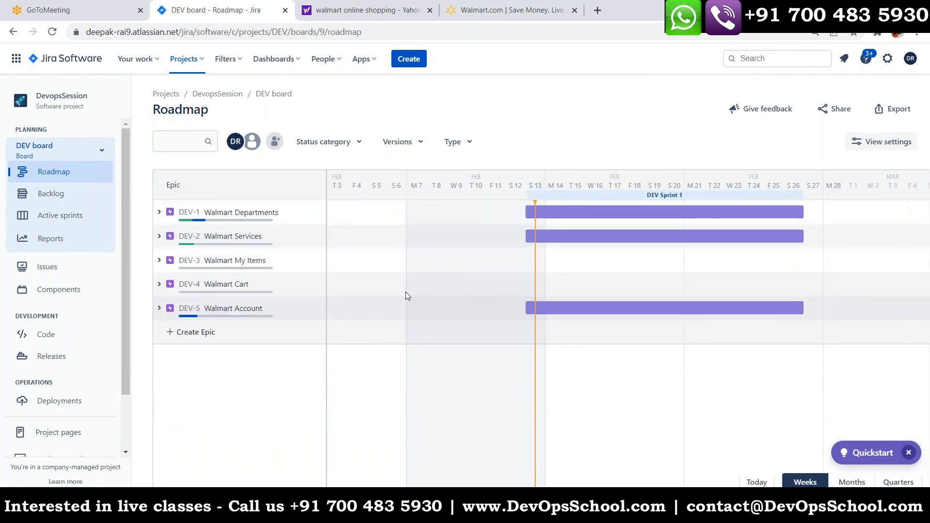
Review the roadmap's view settings for issue display range, dependencies and progress.
left_click(872, 141)
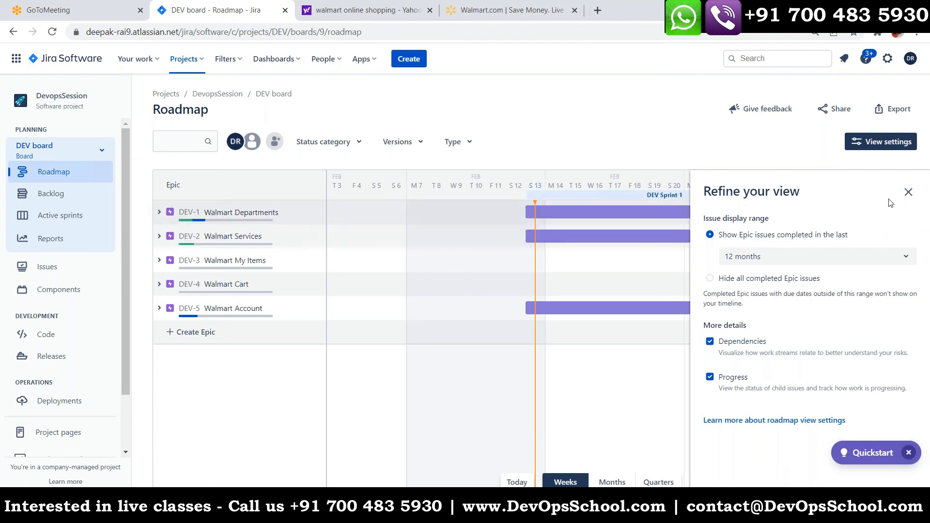
left_click(913, 195)
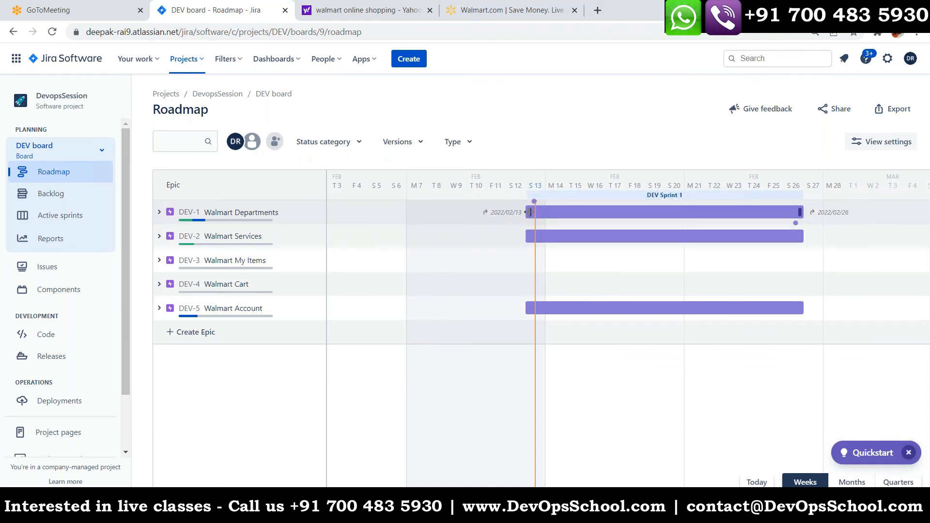
Shift the Walmart Departments epic's start date to 2022/02/12 on the timeline and return it to 2022/02/13.
mouse_move(530, 212)
left_mouse_down()
mouse_move(679, 229)
mouse_move(519, 222)
left_mouse_up()
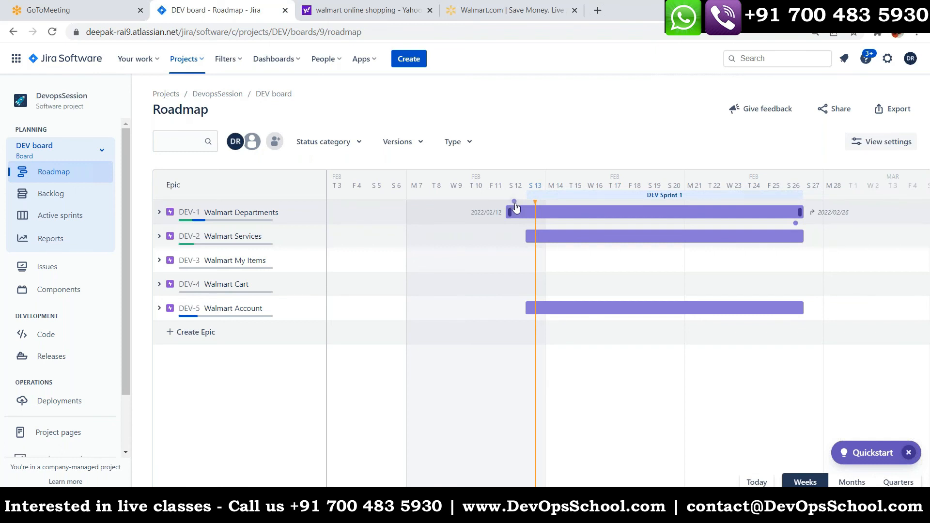
left_click_drag(514, 201, 805, 236)
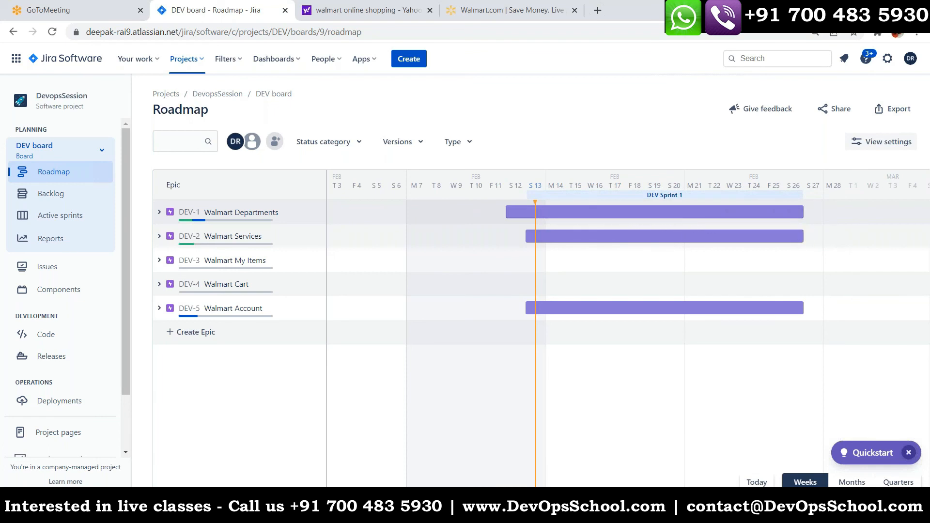
left_click_drag(503, 211, 523, 212)
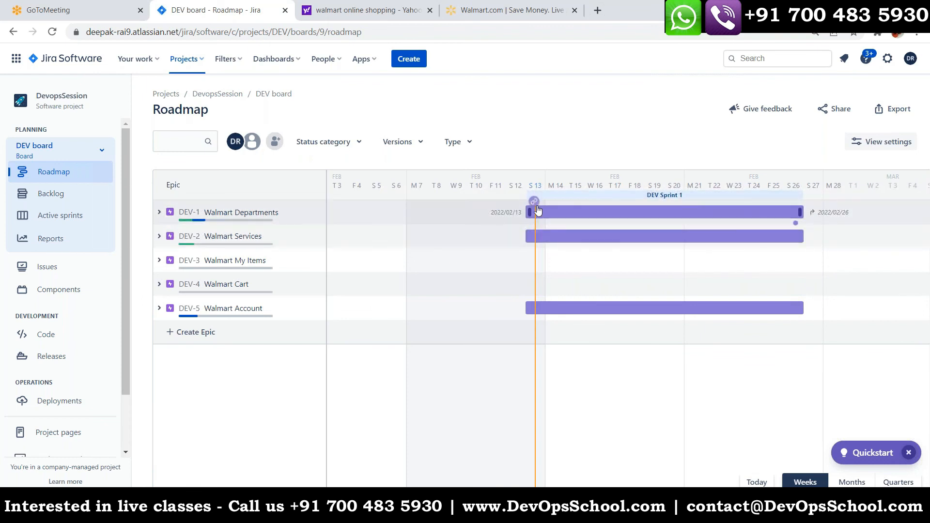
Try to link the Walmart Departments epic to the Walmart Account epic as a dependency on the timeline.
left_click_drag(537, 206, 806, 308)
mouse_move(533, 216)
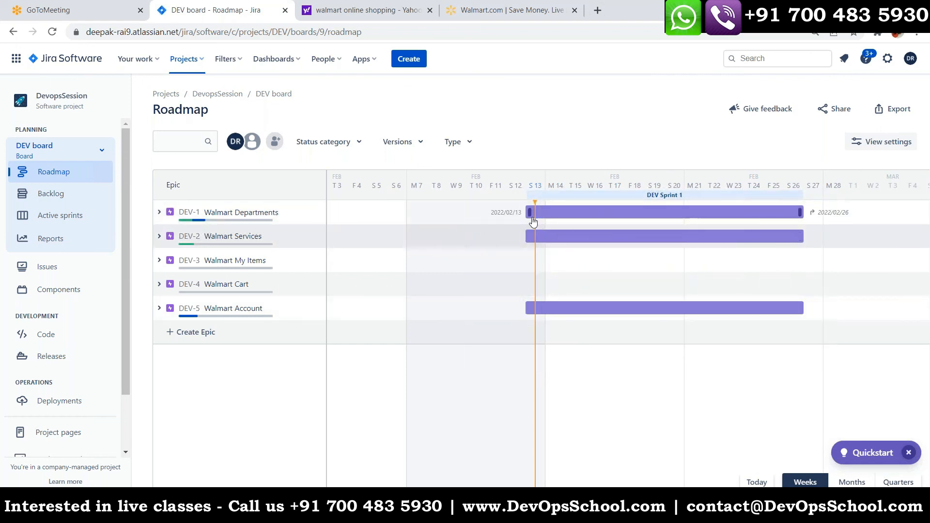
left_click_drag(533, 209, 804, 310)
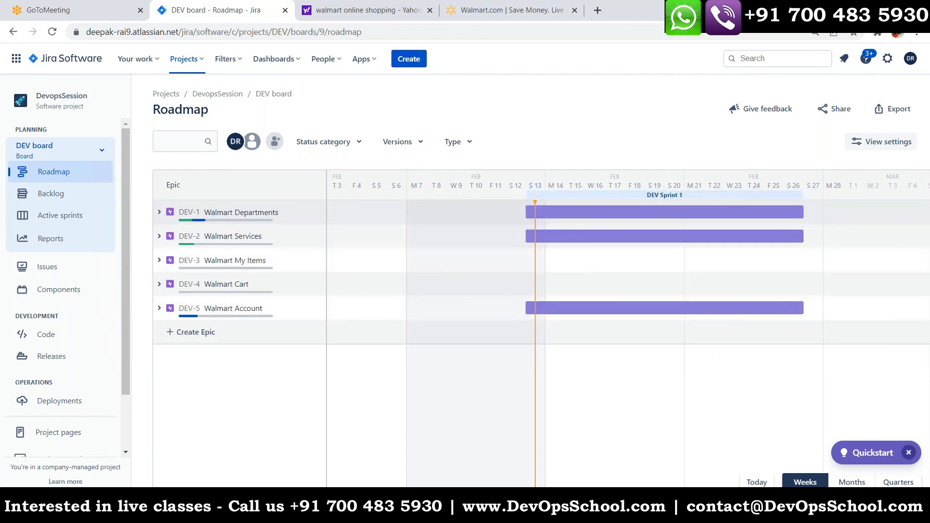
Review the roadmap's image export options, including the start date choice, and its sharing options.
left_click(892, 109)
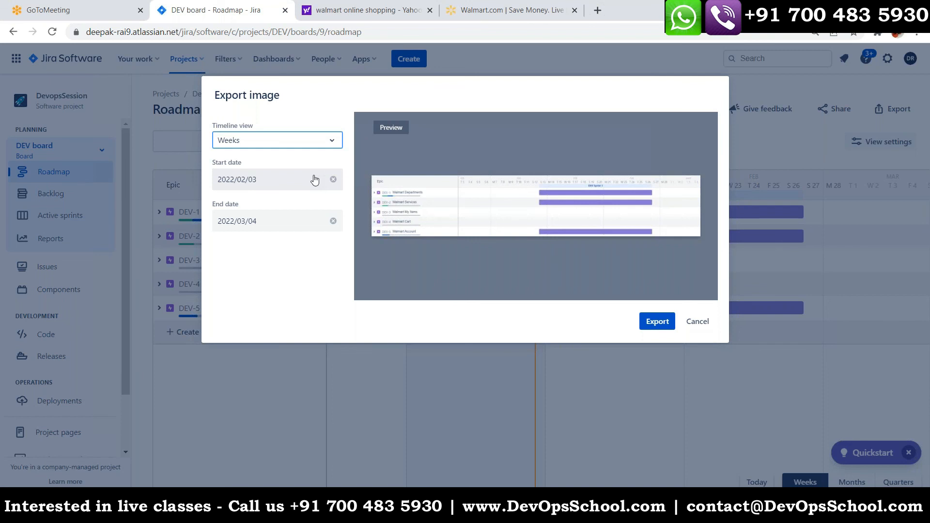
left_click(286, 188)
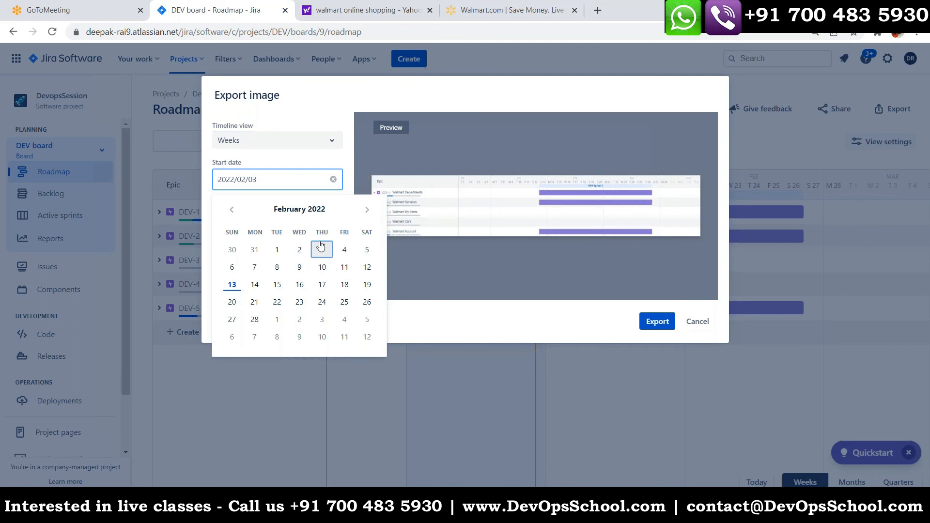
left_click(322, 248)
left_click(496, 329)
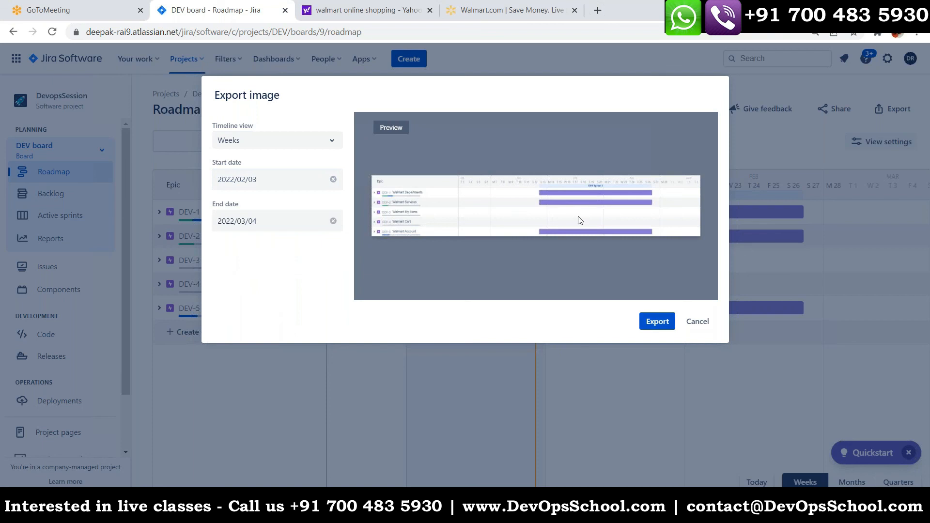
left_click(698, 322)
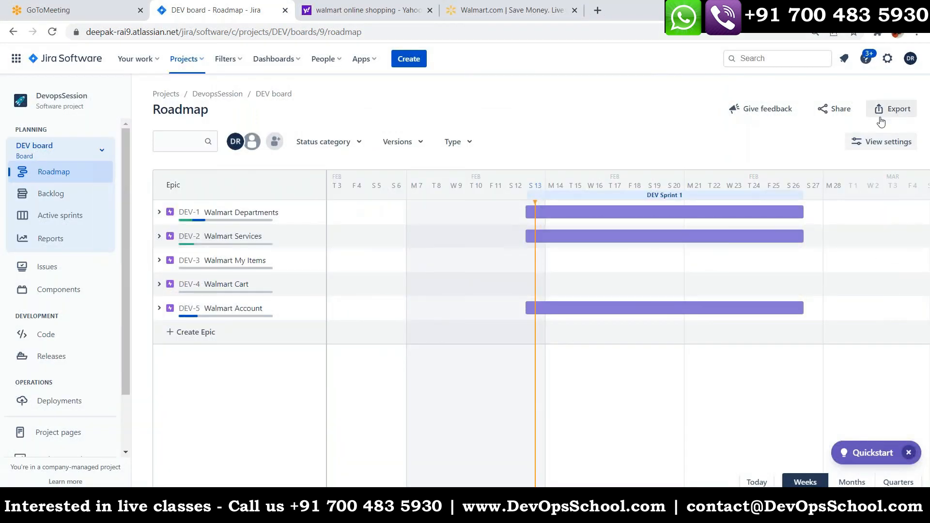
left_click(840, 114)
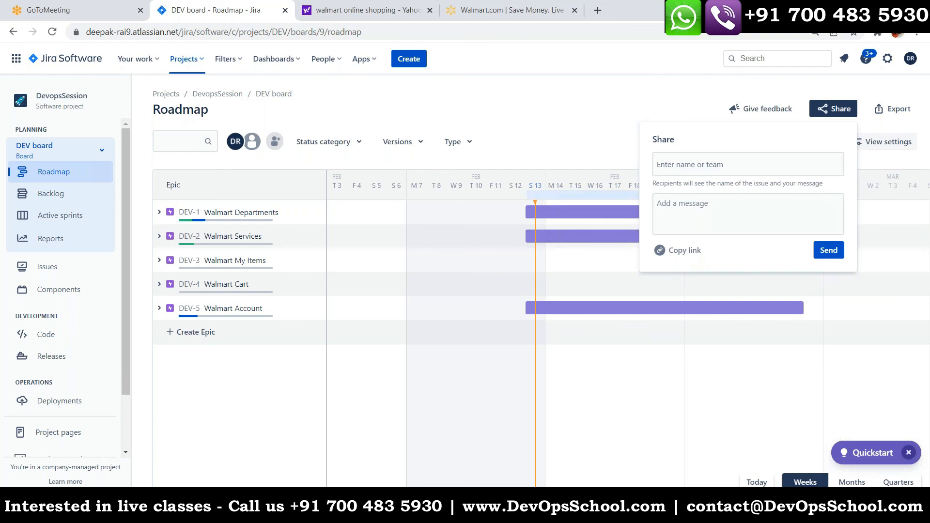
left_click(598, 110)
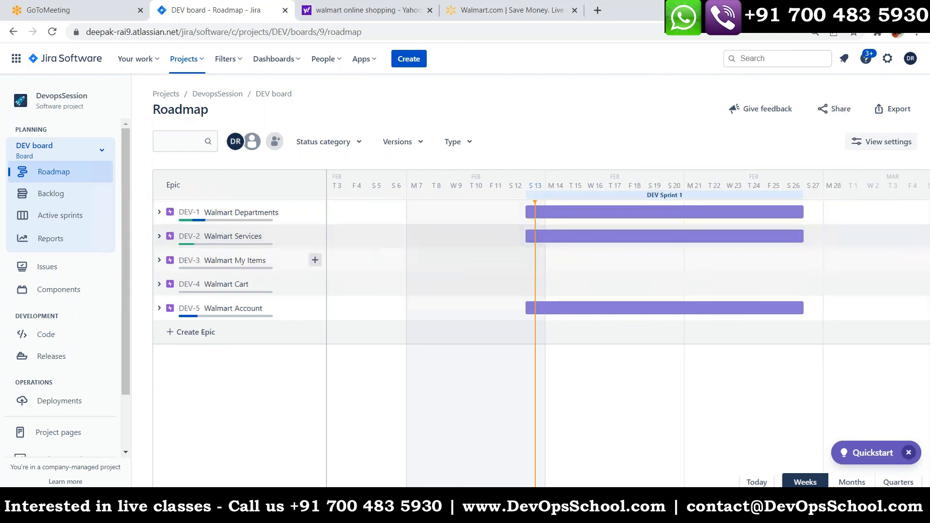
Base the DEV board's swimlanes on Assignees with unassigned issues shown below other swimlanes, and return to the DEV Sprint 1 board.
left_click(43, 219)
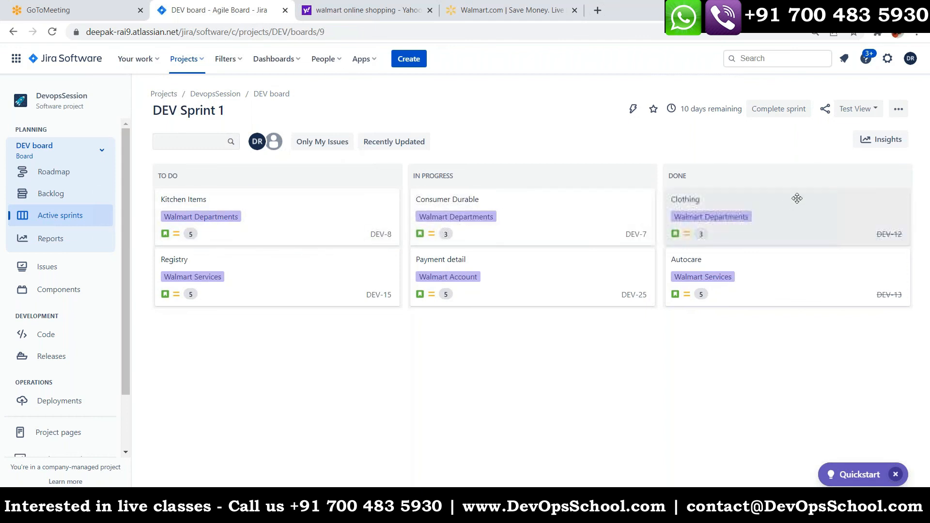
left_click(899, 109)
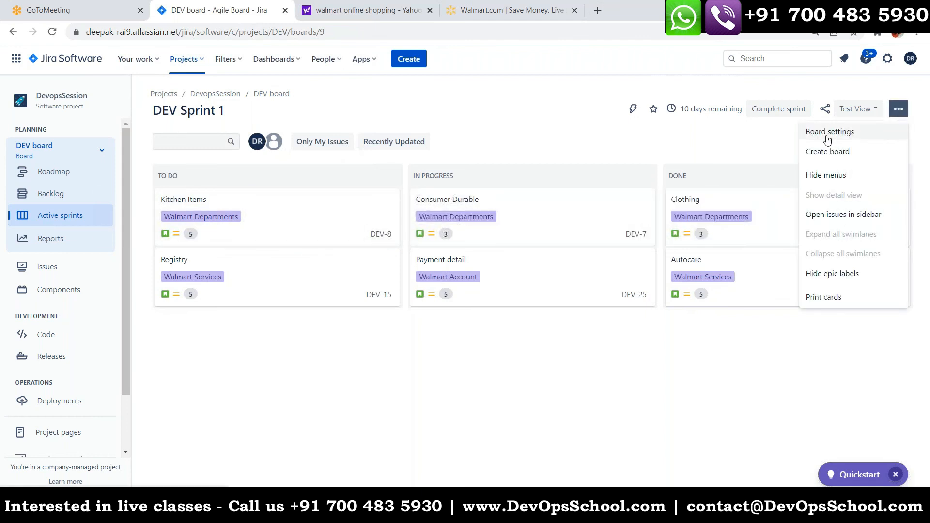
left_click(828, 132)
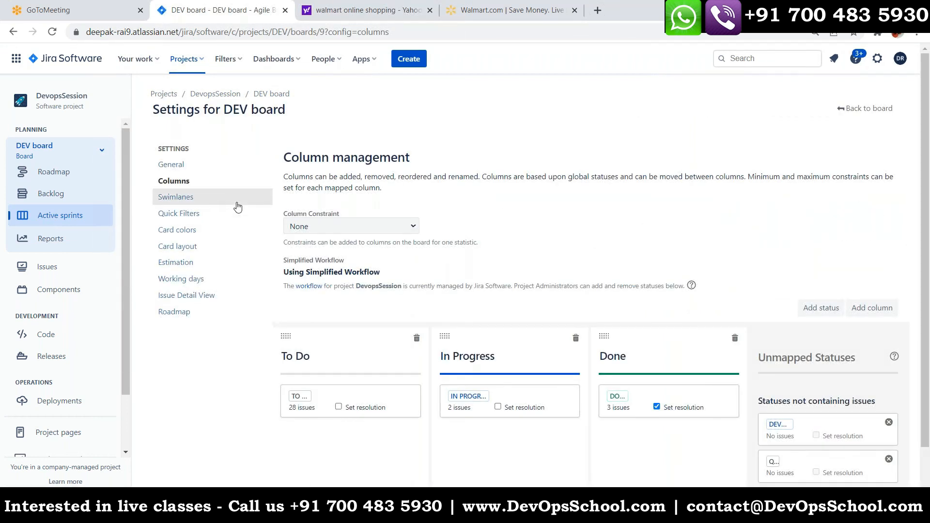
left_click(204, 205)
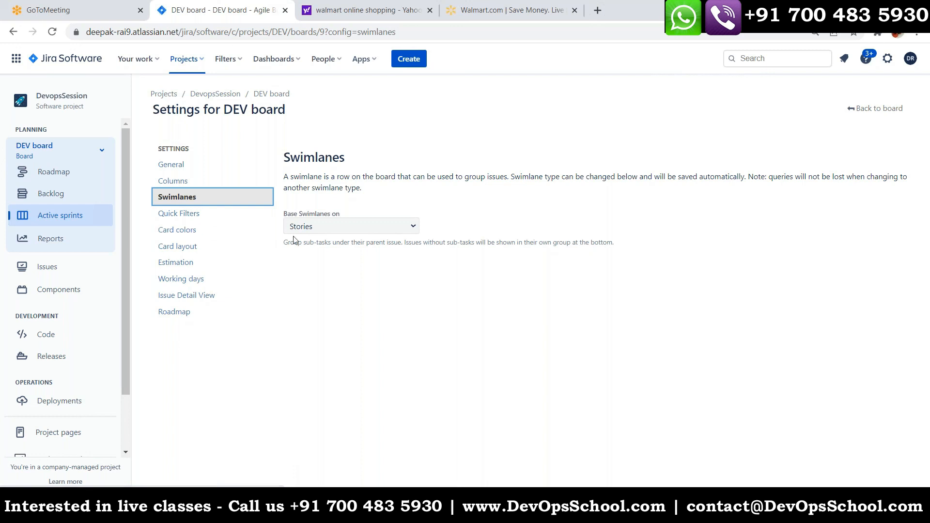
left_click(354, 223)
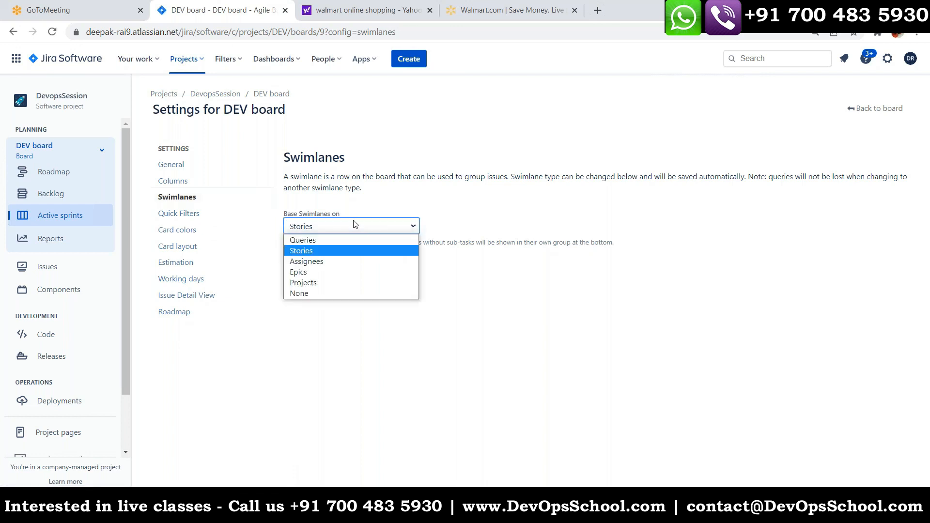
left_click(338, 251)
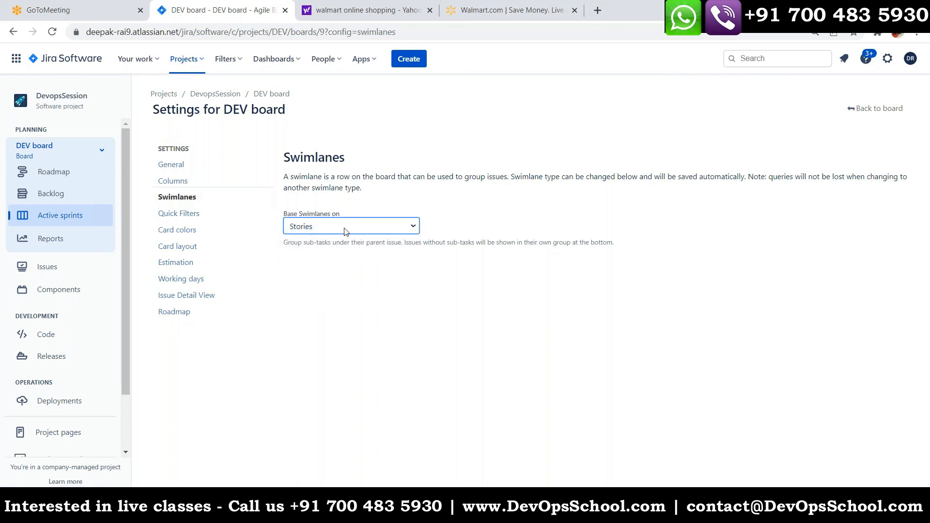
left_click(346, 230)
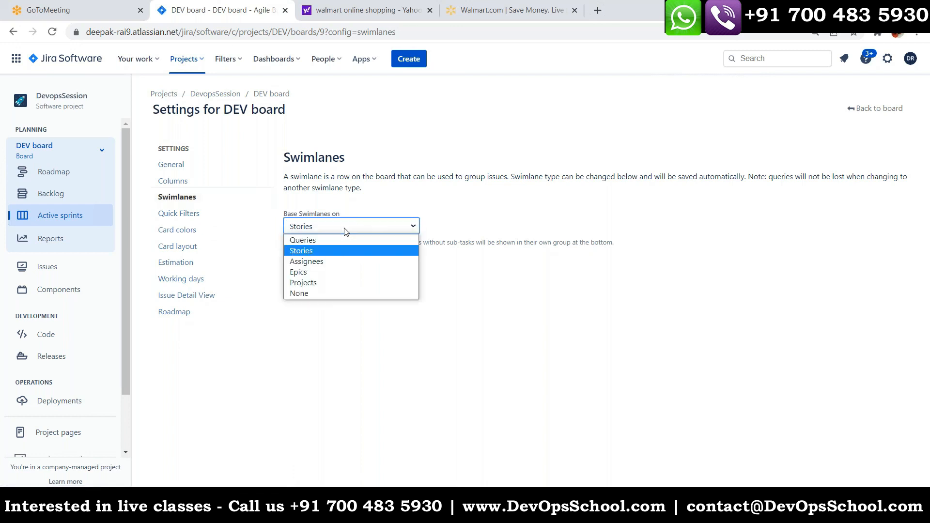
left_click(327, 263)
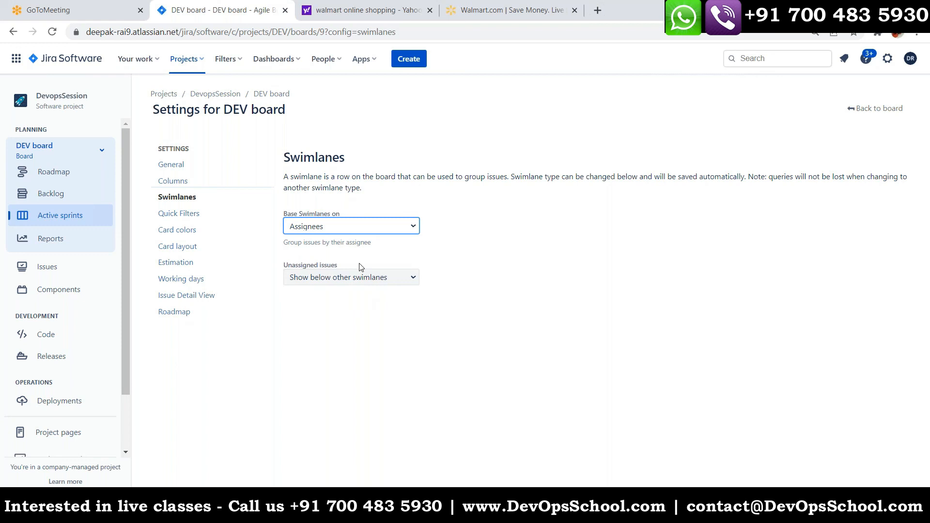
left_click(384, 281)
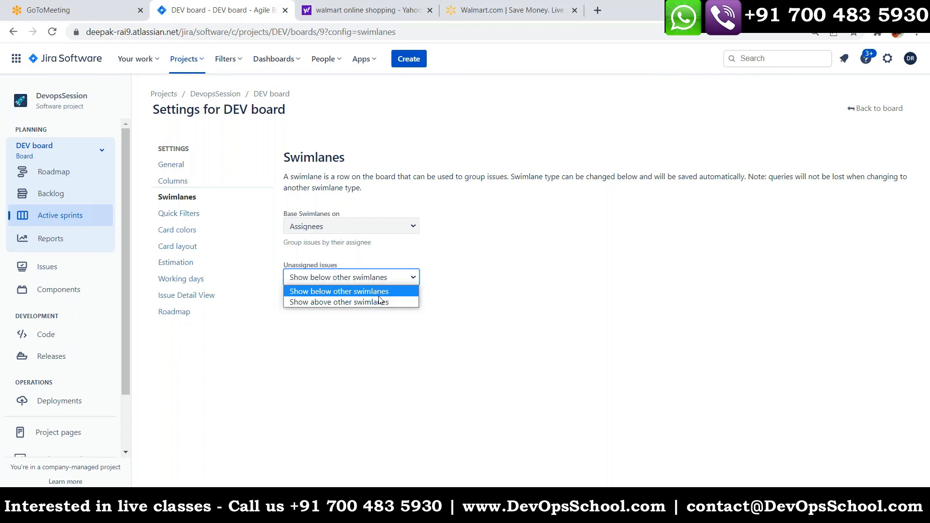
left_click(380, 296)
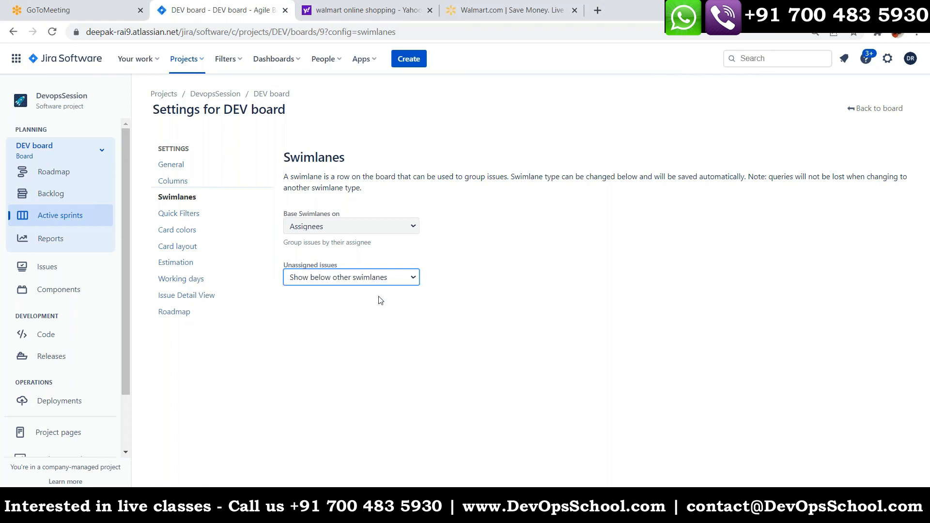
left_click(881, 109)
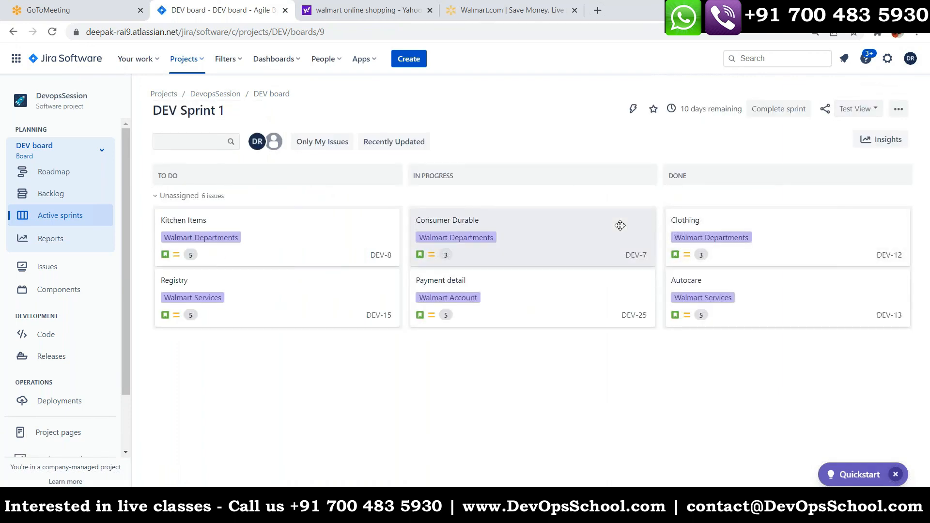
Assign the Kitchen Items story to its reporter and return to the sprint board.
left_click(305, 243)
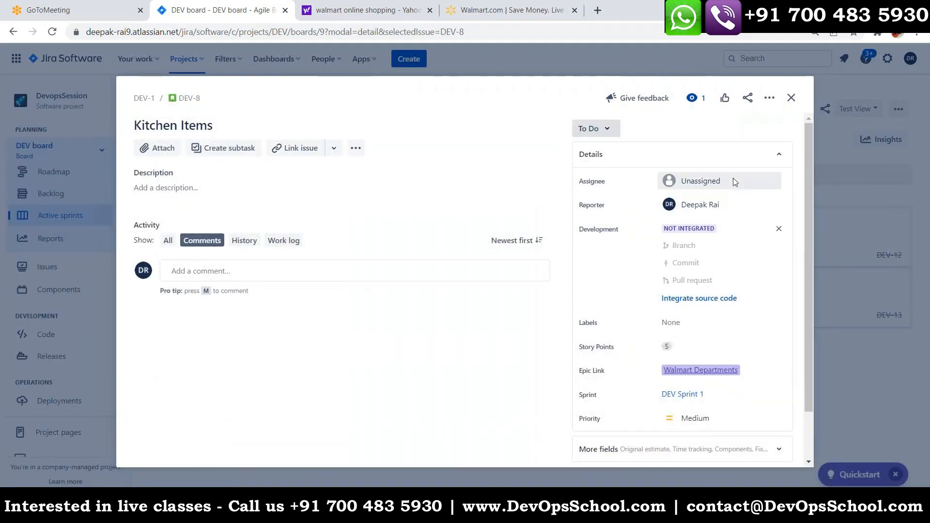
left_click(733, 180)
left_click(731, 209)
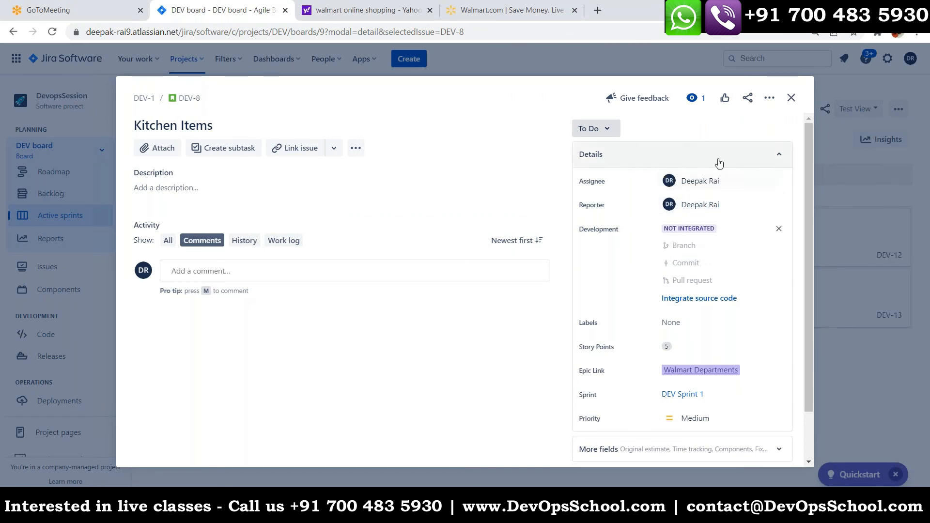
left_click(791, 97)
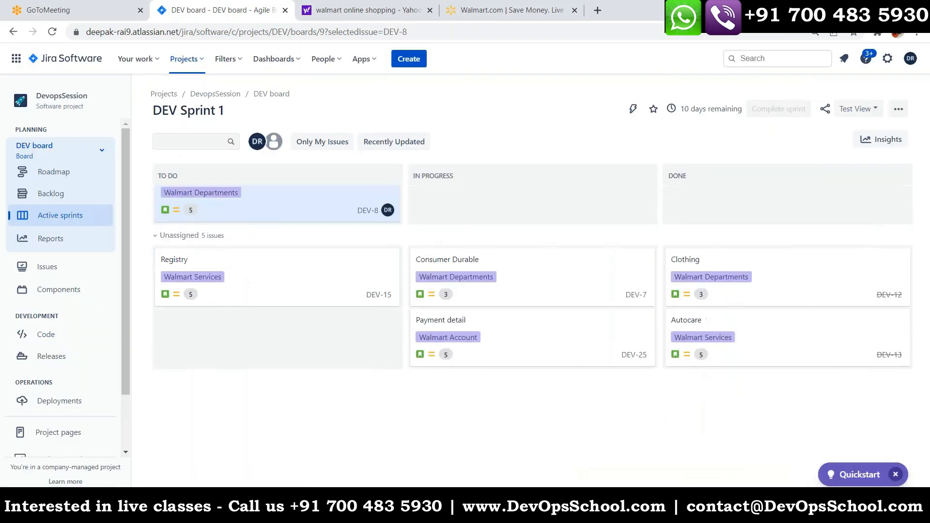
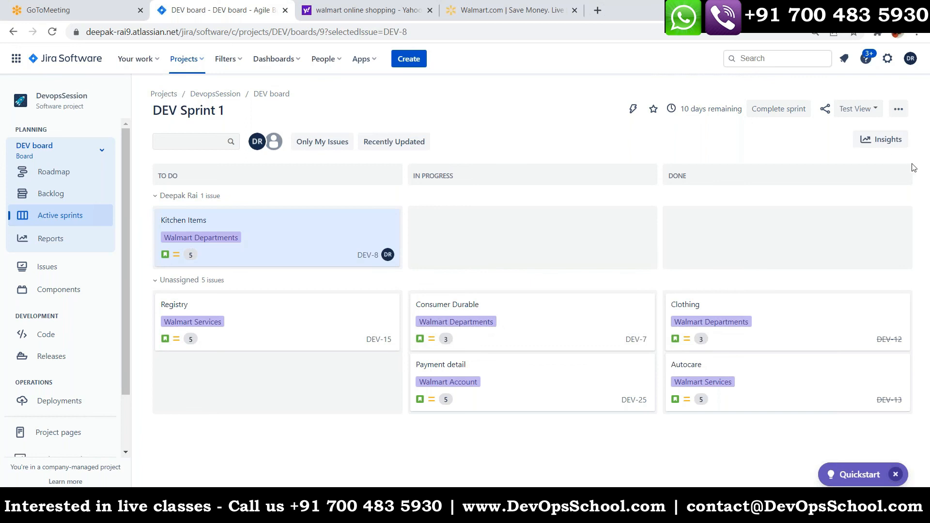
Open the DEV board's swimlane settings and base the swimlanes on Epics.
left_click(897, 111)
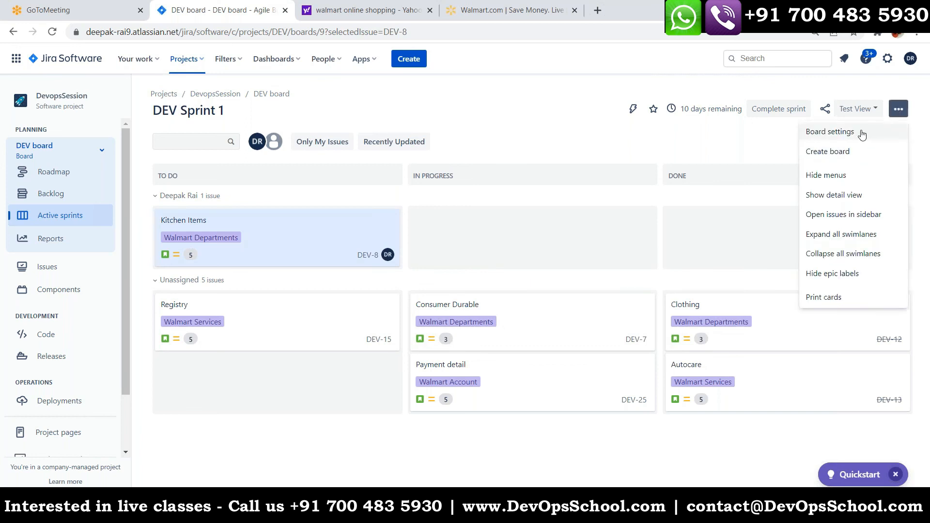
left_click(860, 130)
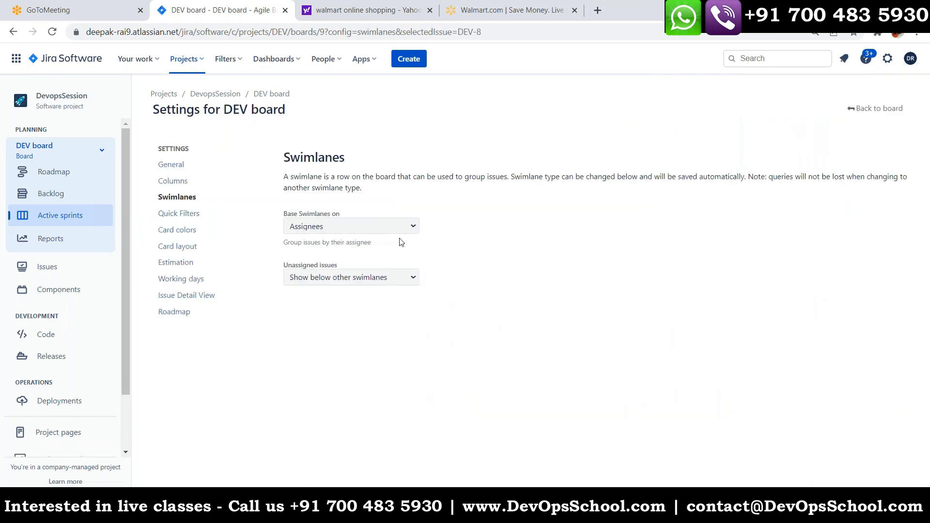
left_click(410, 279)
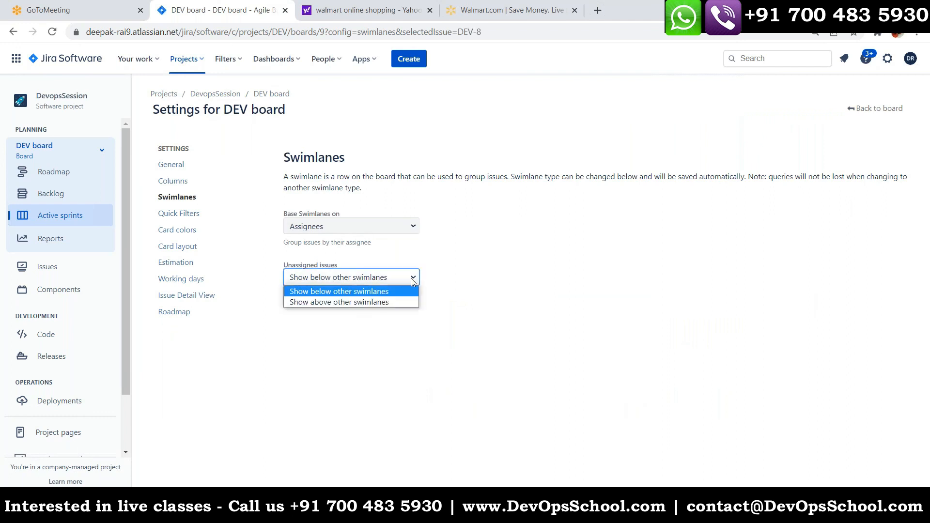
left_click(406, 230)
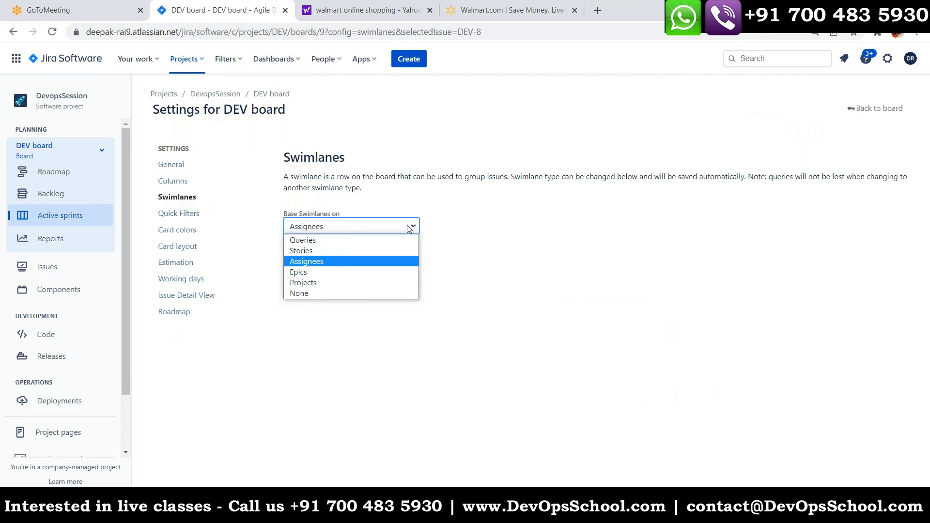
left_click(354, 278)
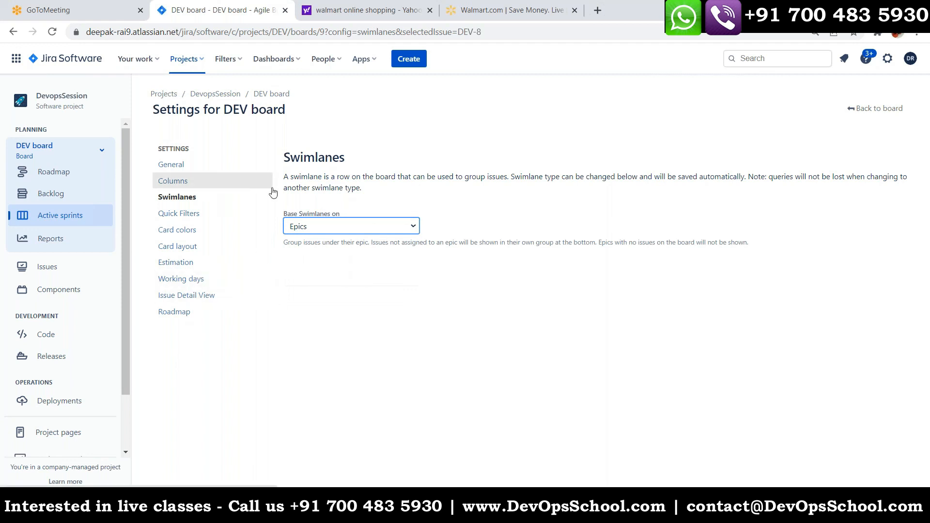
Base the board's swimlanes on Queries and start entering a name for a new query swimlane.
left_click(413, 228)
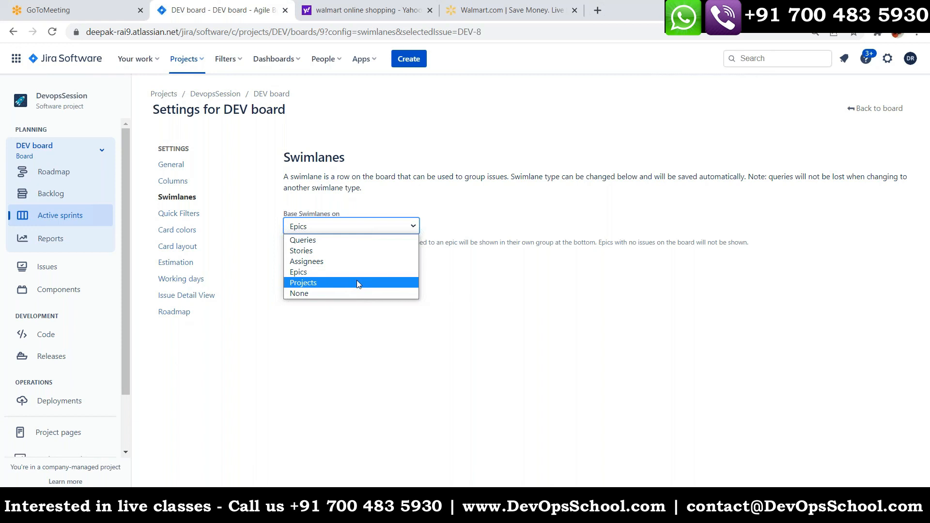
left_click(341, 239)
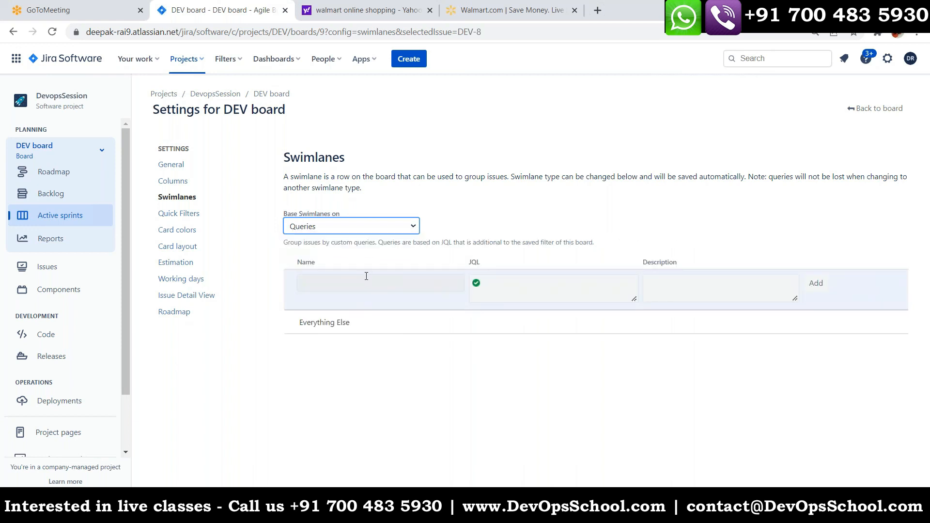
left_click(359, 283)
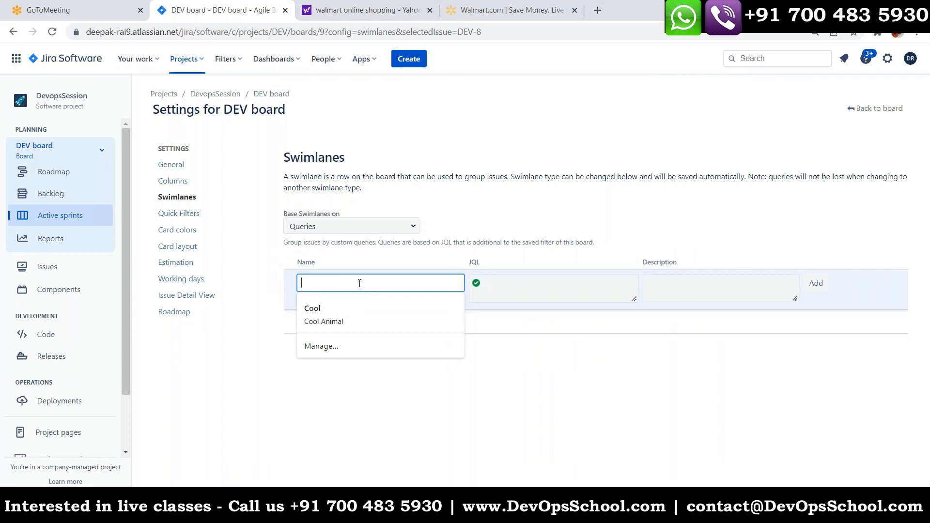